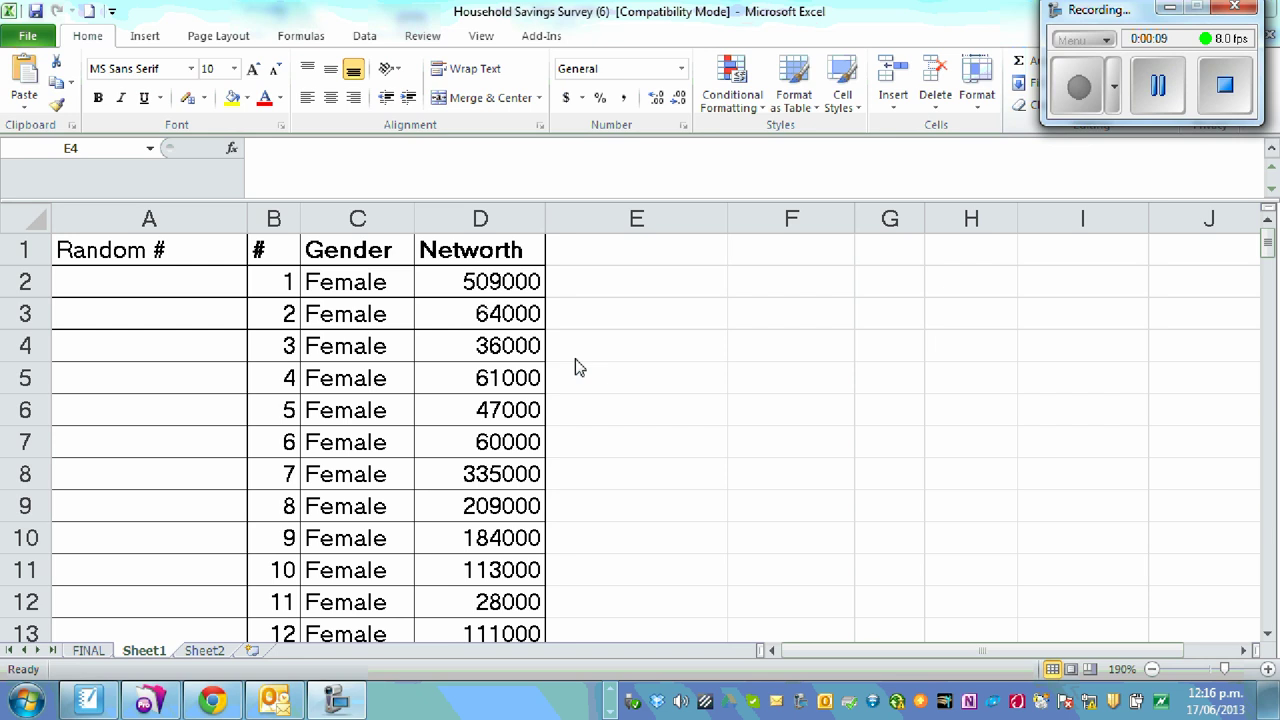
Enter the formula =RAND() in cell A2 under Random # and widen column A slightly.
{"action": "mouse_move", "coordinate": [1267, 250]}
{"action": "left_mouse_down"}
{"action": "mouse_move", "coordinate": [1250, 633]}
{"action": "mouse_move", "coordinate": [1270, 228]}
{"action": "left_mouse_up"}
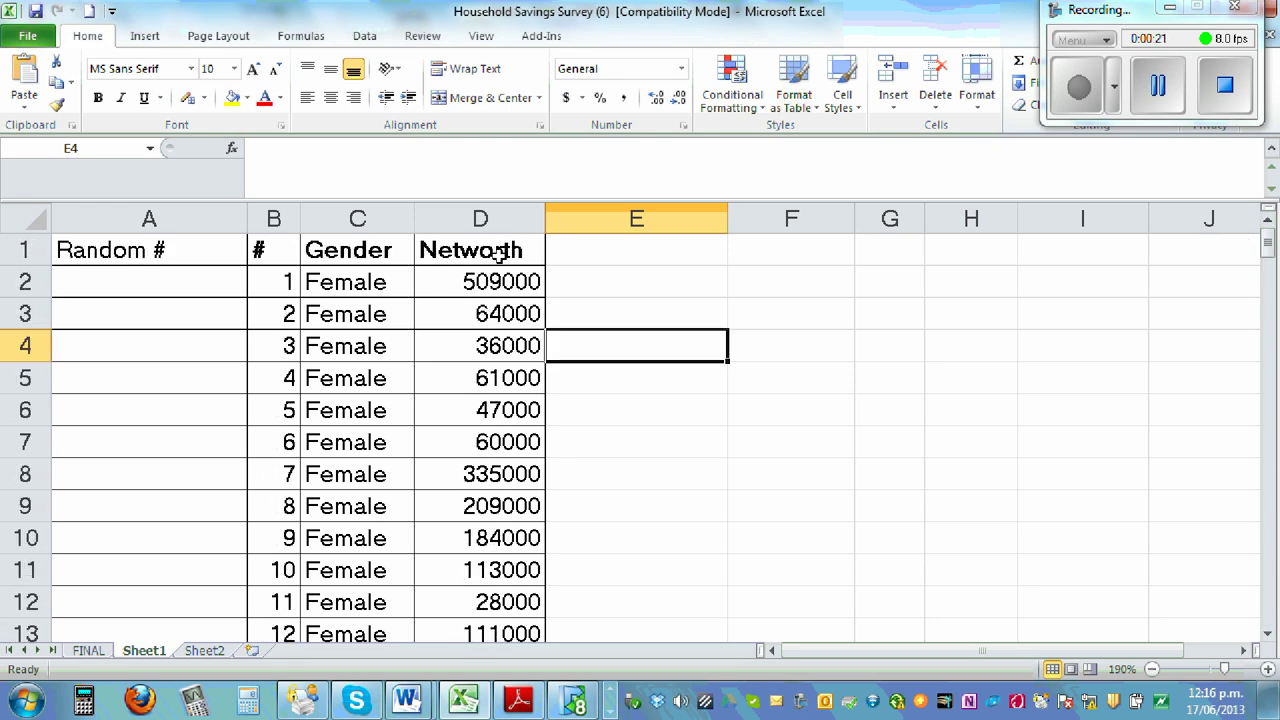
{"action": "left_click", "coordinate": [545, 217]}
{"action": "left_click", "coordinate": [144, 283]}
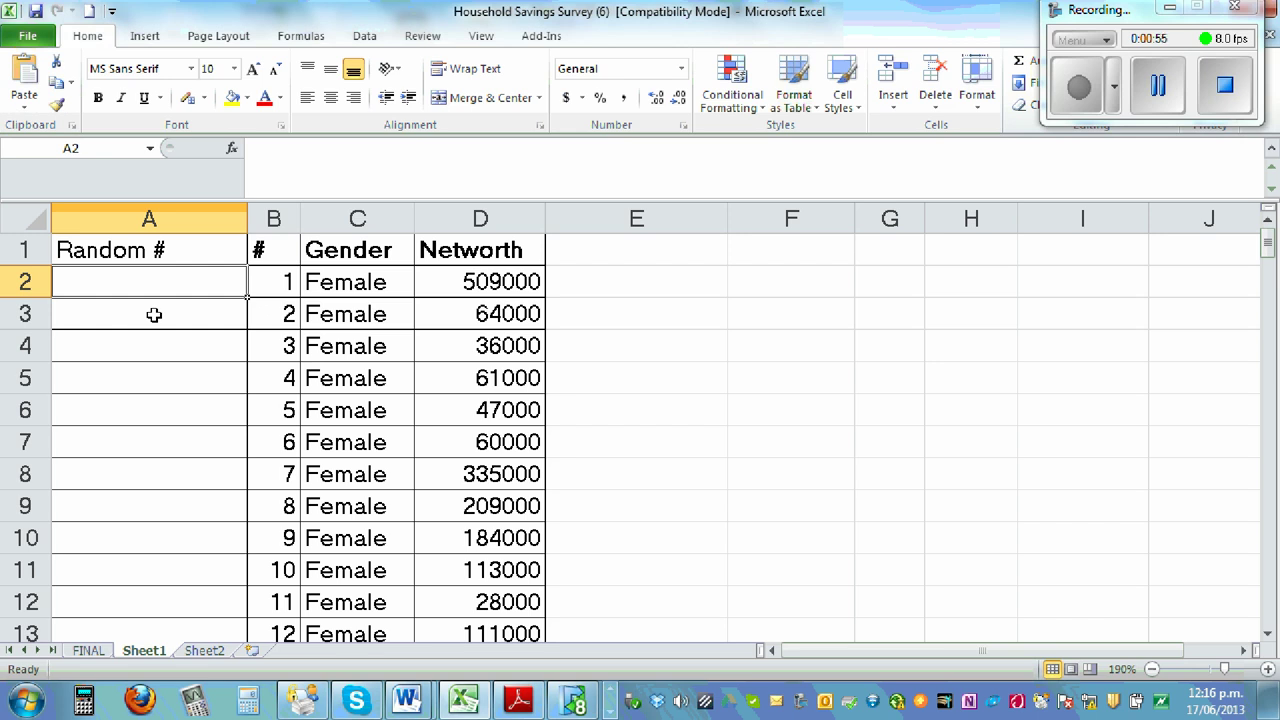
{"action": "type", "text": "="}
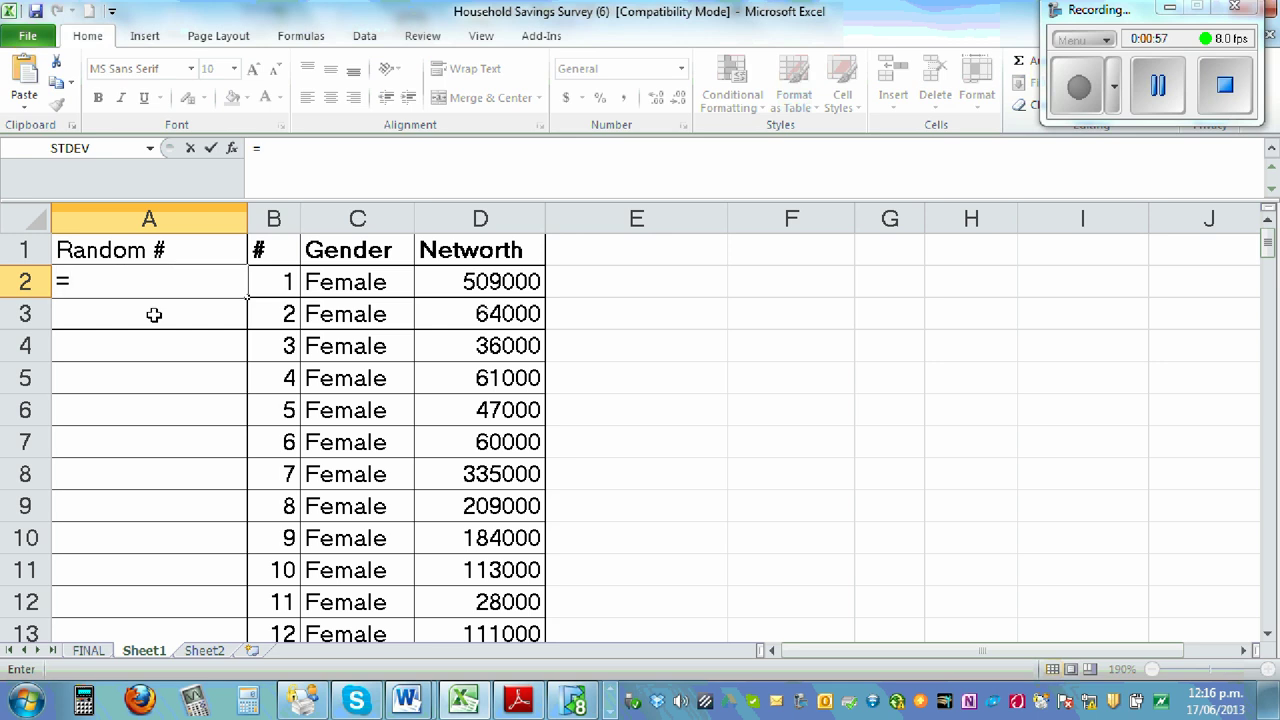
{"action": "type", "text": "rand"}
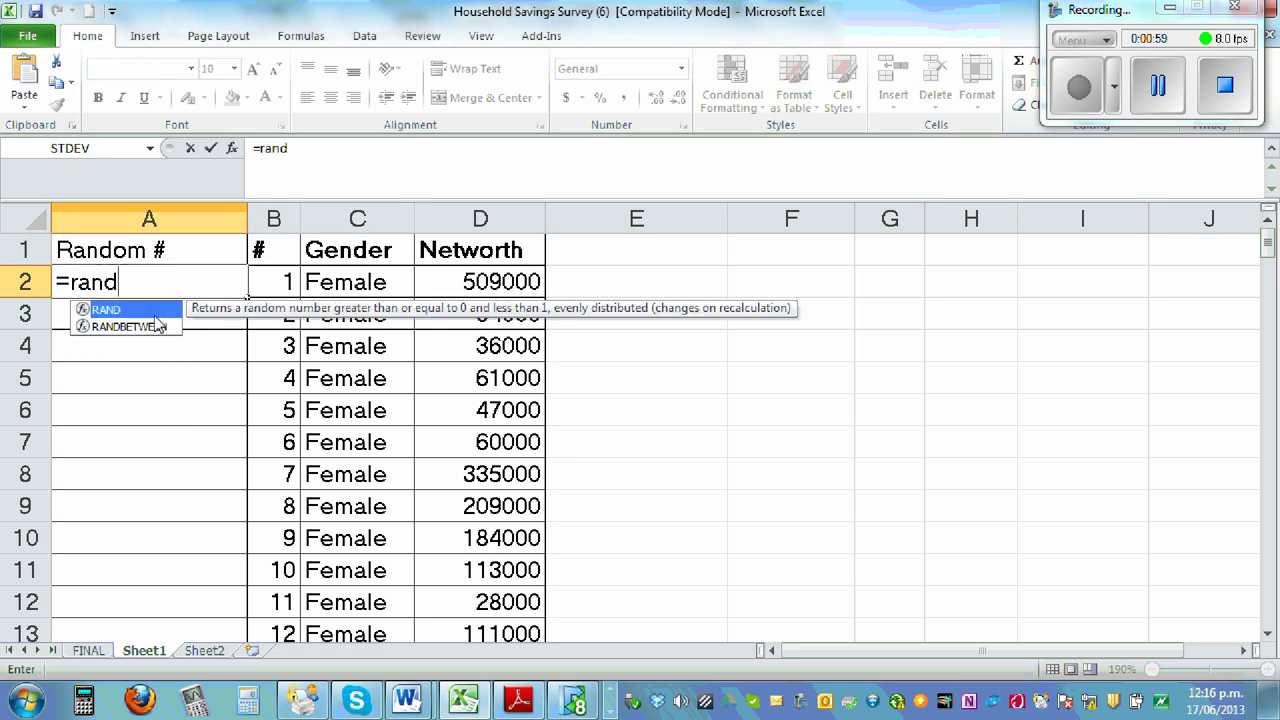
{"action": "type", "text": "()"}
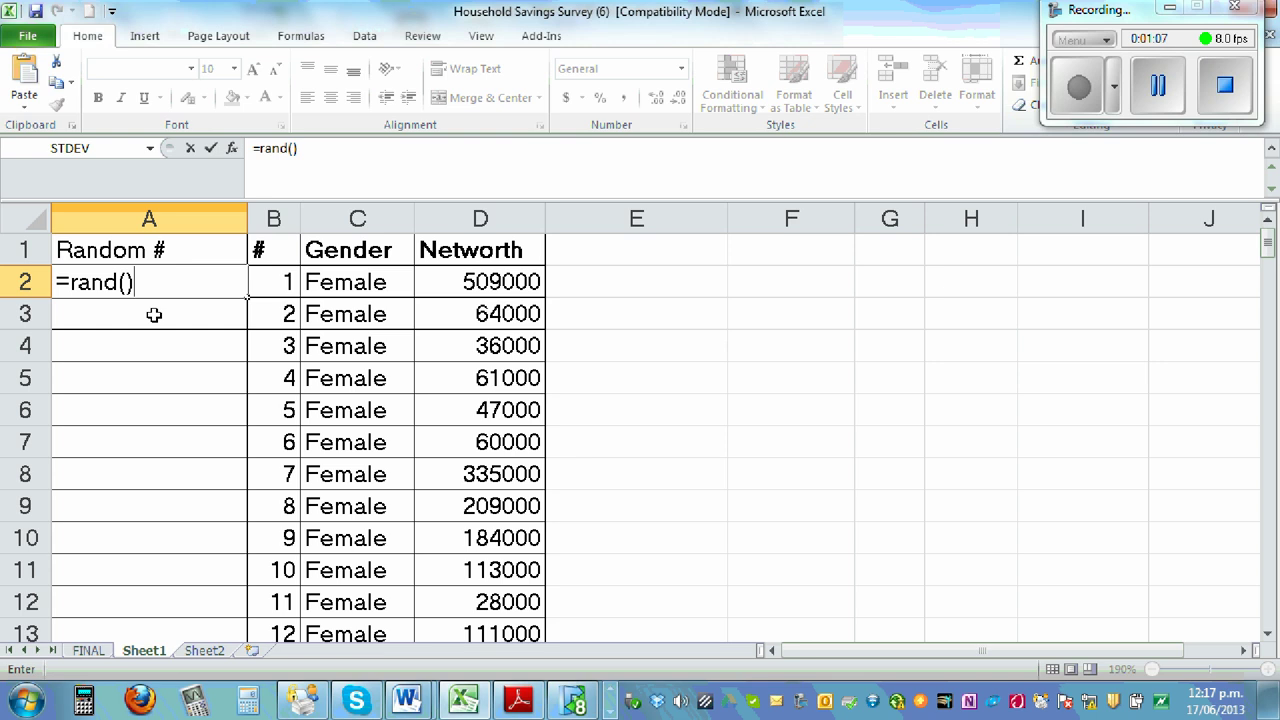
{"action": "key", "text": "Return"}
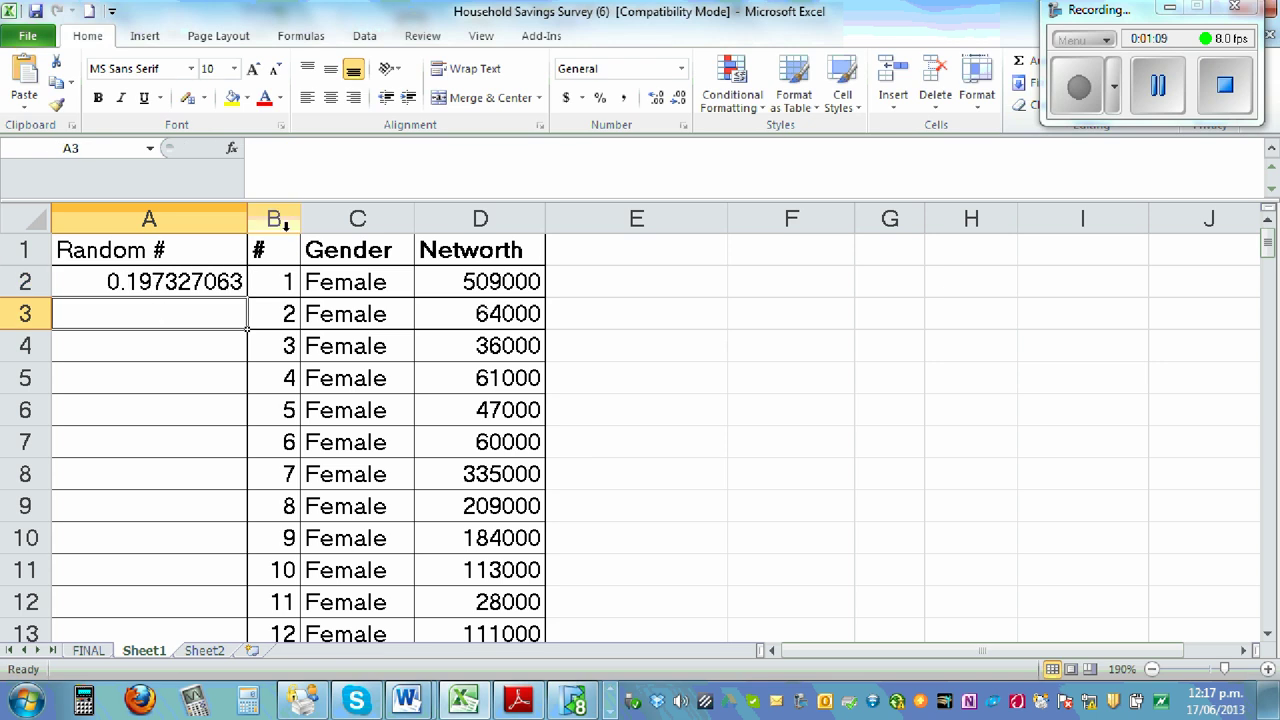
{"action": "left_click_drag", "start_coordinate": [249, 217], "coordinate": [260, 212]}
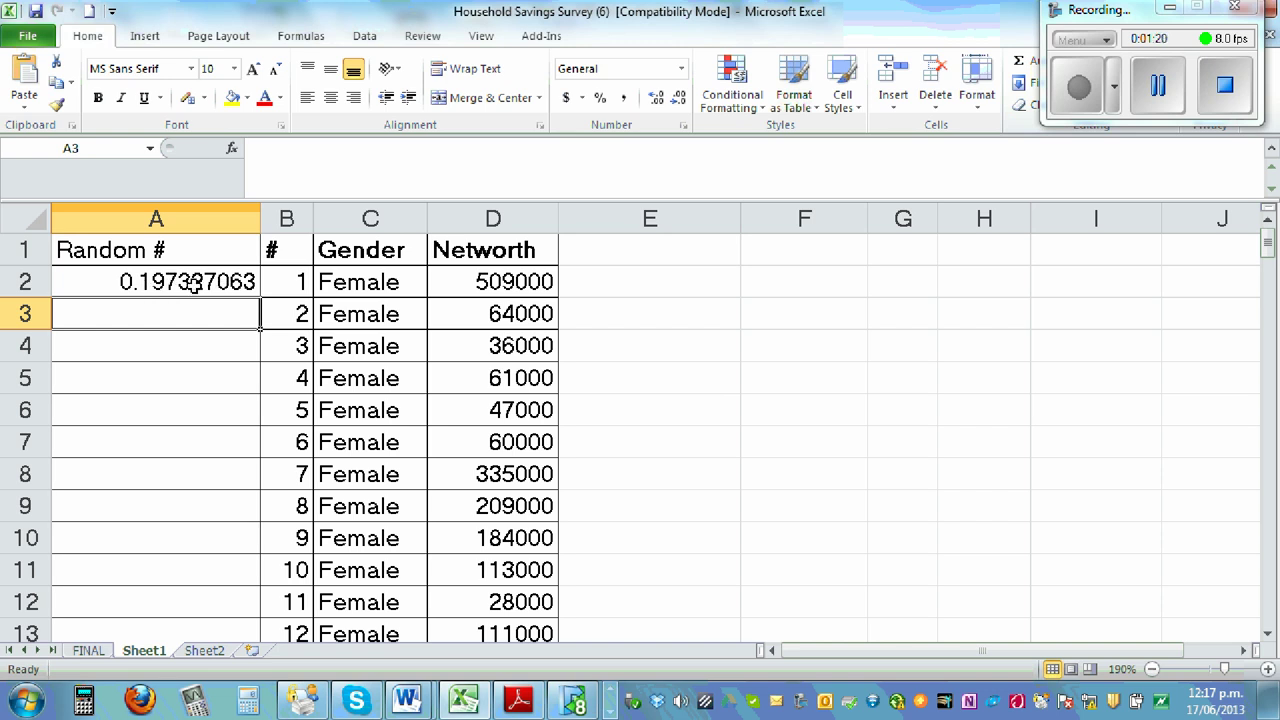
Fill the RAND formula from A2 down column A to the last data row, row 154.
{"action": "left_click", "coordinate": [126, 282]}
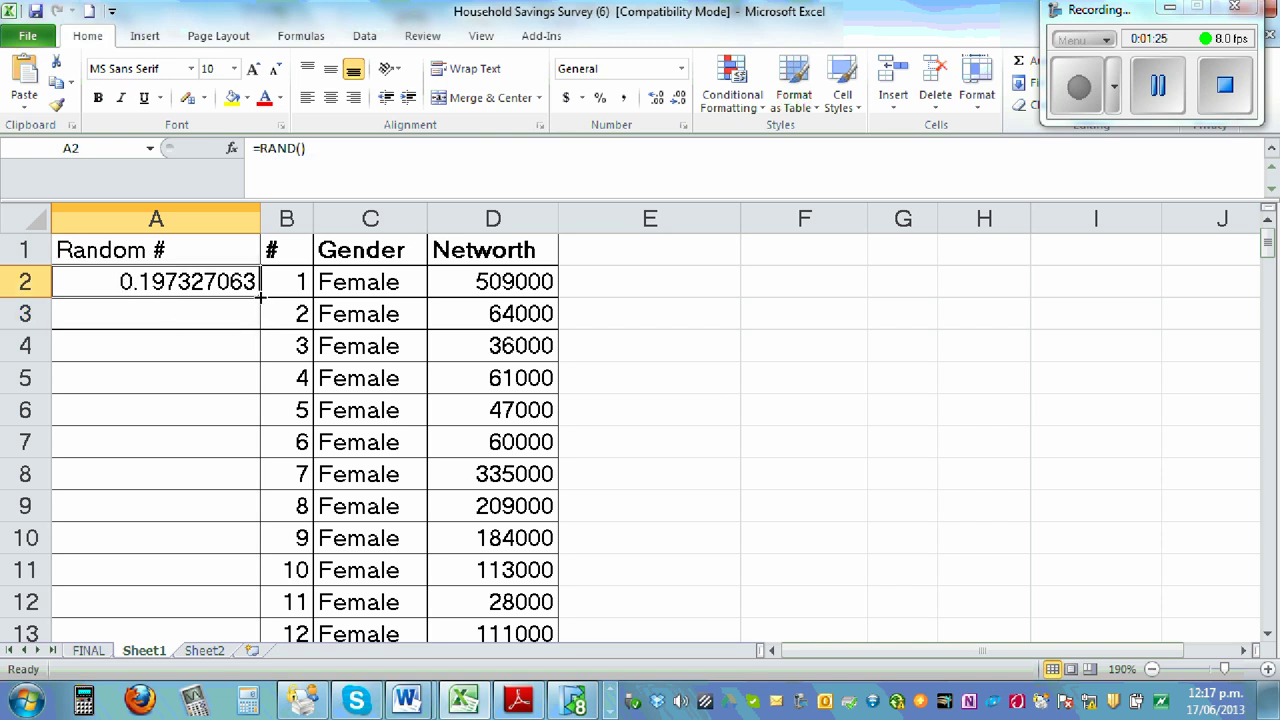
{"action": "left_click", "coordinate": [1060, 305]}
{"action": "left_click", "coordinate": [120, 283]}
{"action": "double_click", "coordinate": [258, 296]}
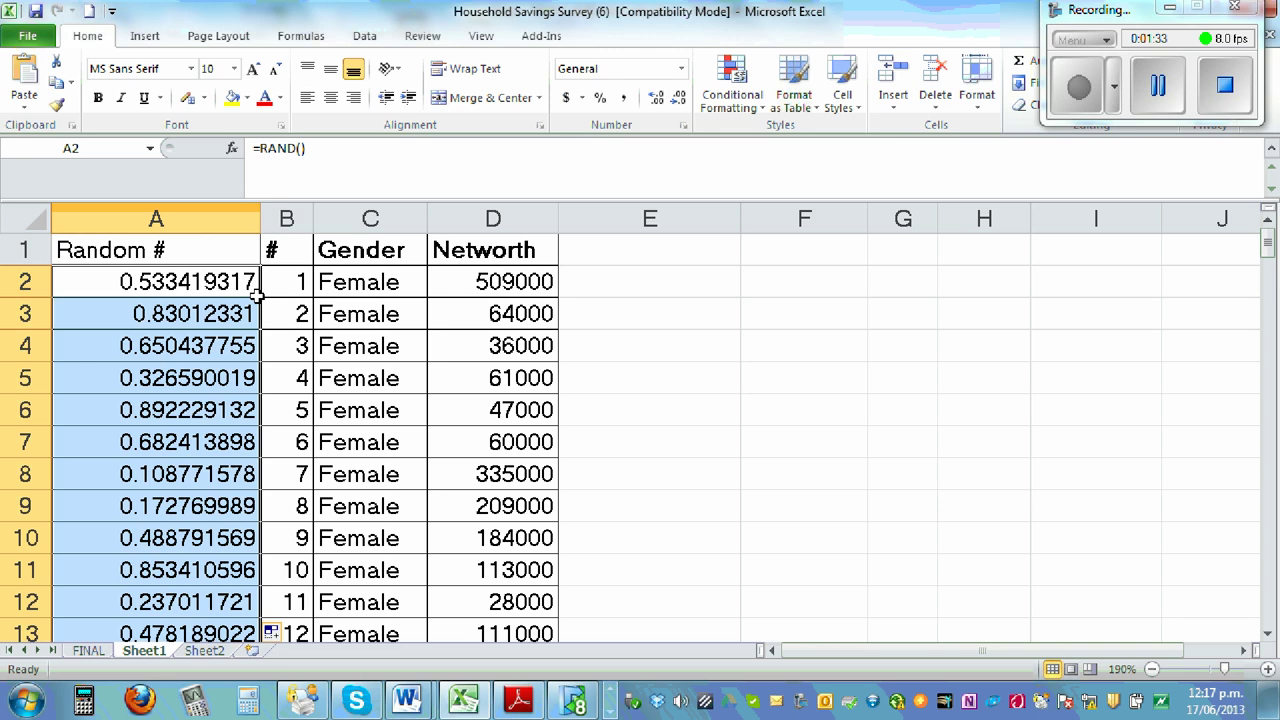
Look through the filled Random # column down towards the end of the data and return to the first row.
{"action": "scroll", "coordinate": [717, 343], "scroll_direction": "down", "scroll_amount": 1}
{"action": "scroll", "coordinate": [717, 343], "scroll_direction": "up", "scroll_amount": 1}
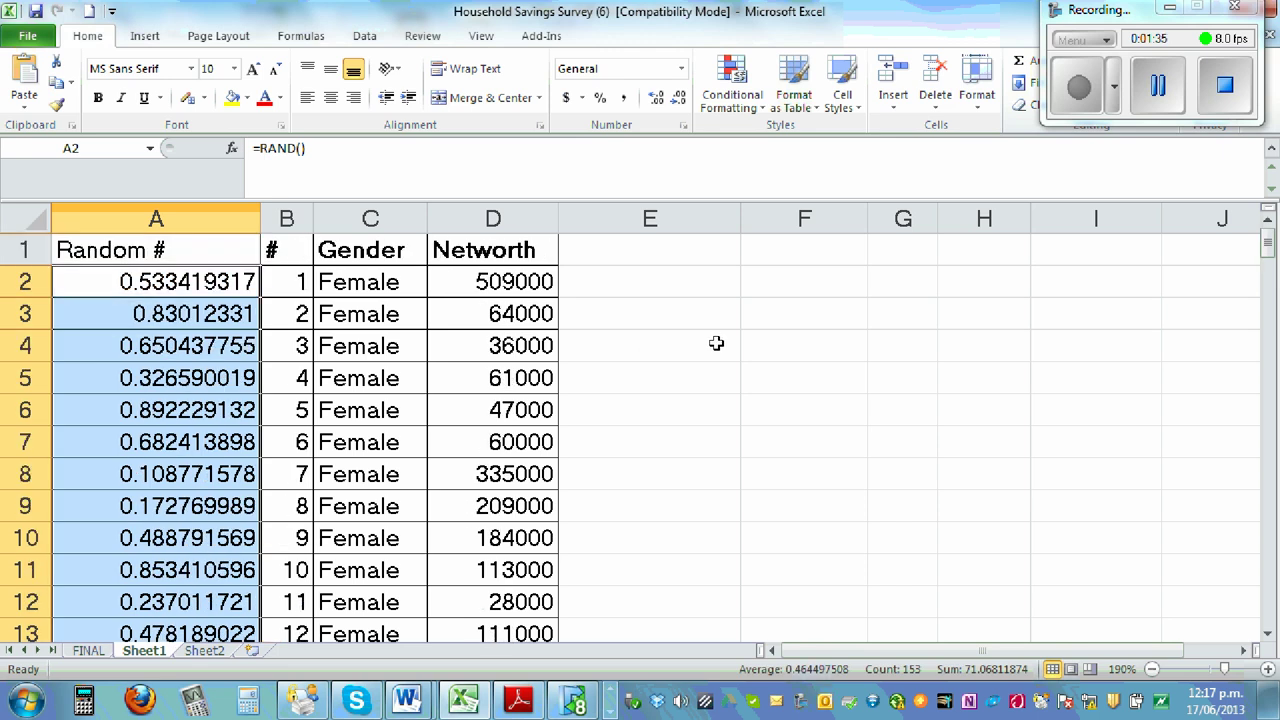
{"action": "scroll", "coordinate": [849, 355], "scroll_direction": "down", "scroll_amount": 5}
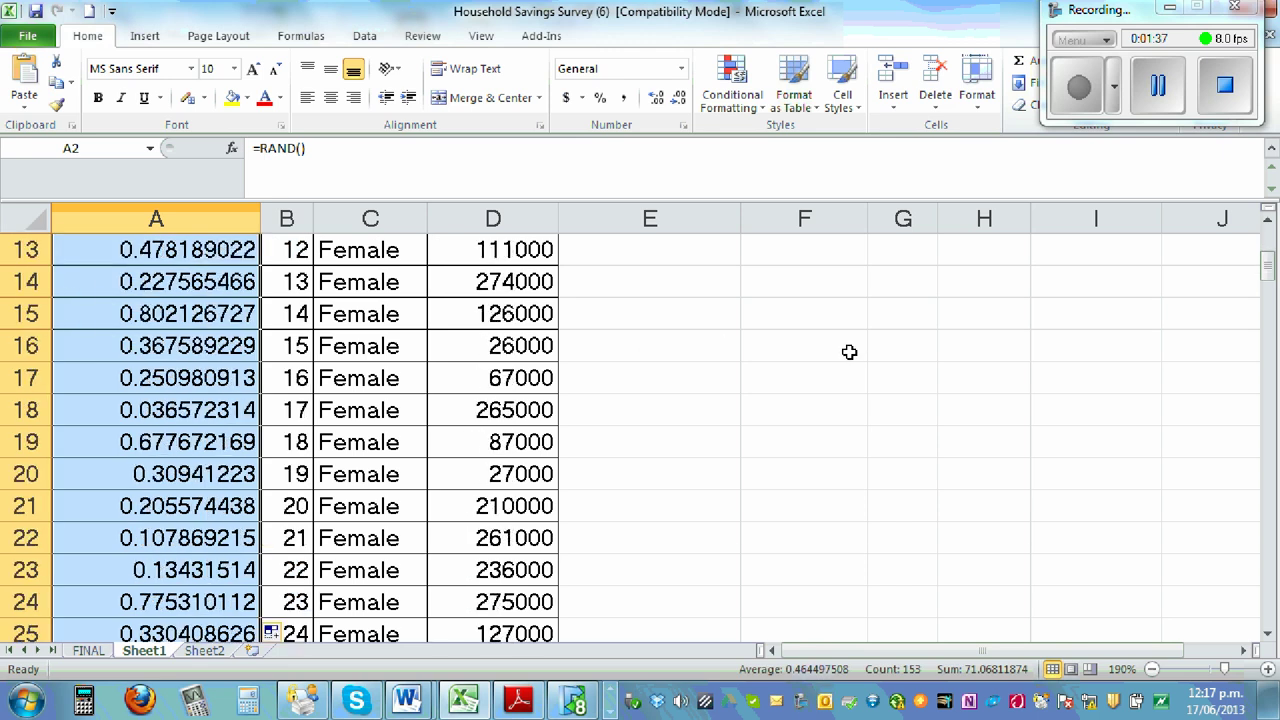
{"action": "scroll", "coordinate": [849, 358], "scroll_direction": "down", "scroll_amount": 20}
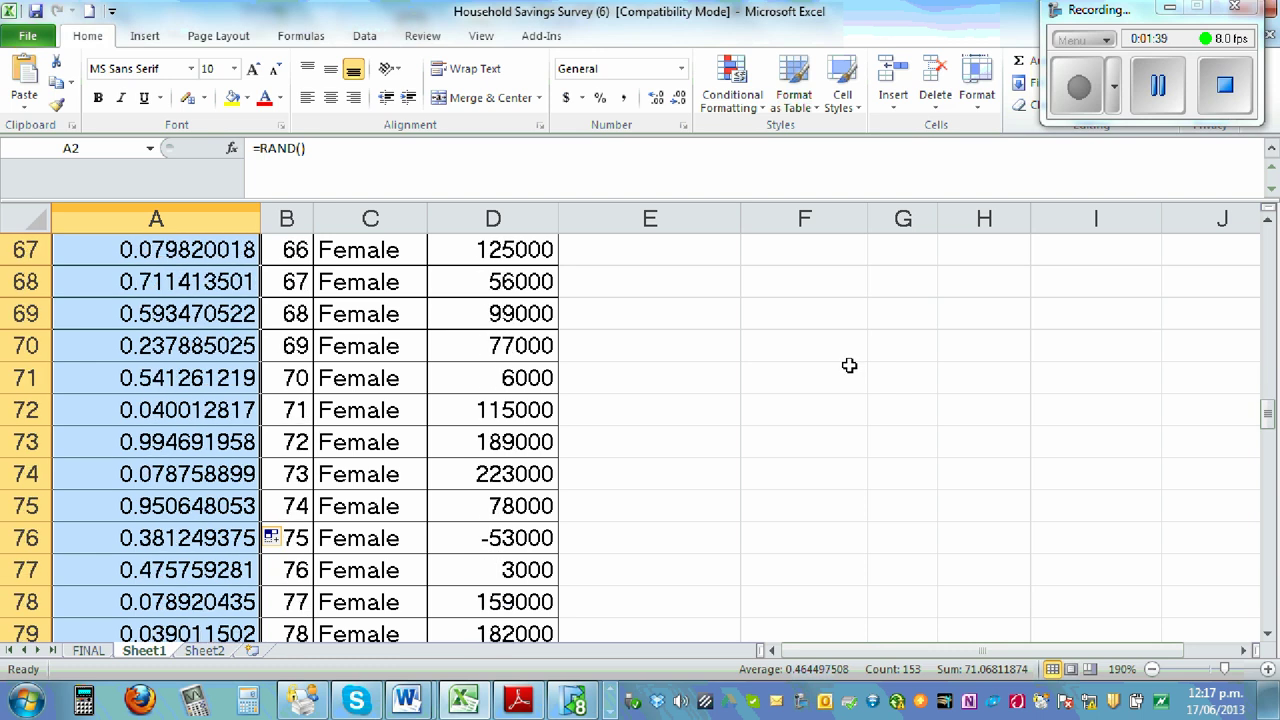
{"action": "scroll", "coordinate": [849, 365], "scroll_direction": "down", "scroll_amount": 20}
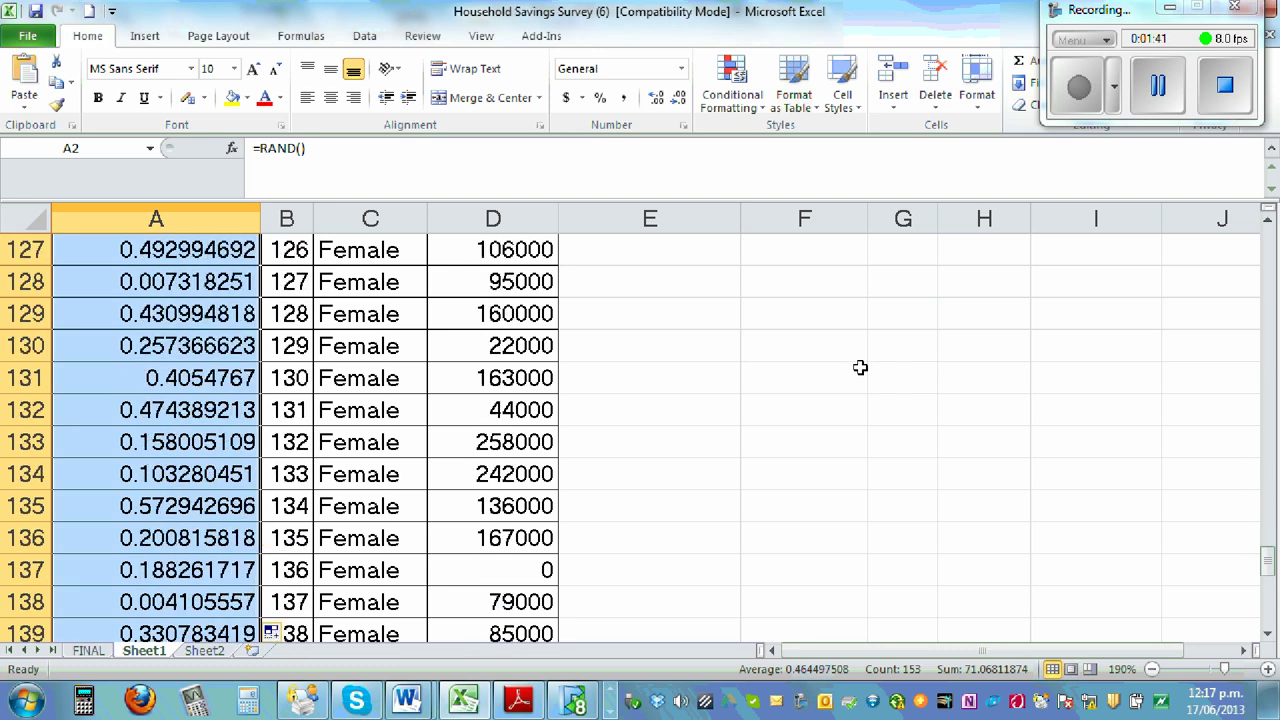
{"action": "scroll", "coordinate": [867, 374], "scroll_direction": "down", "scroll_amount": 4}
{"action": "scroll", "coordinate": [864, 373], "scroll_direction": "up", "scroll_amount": 13}
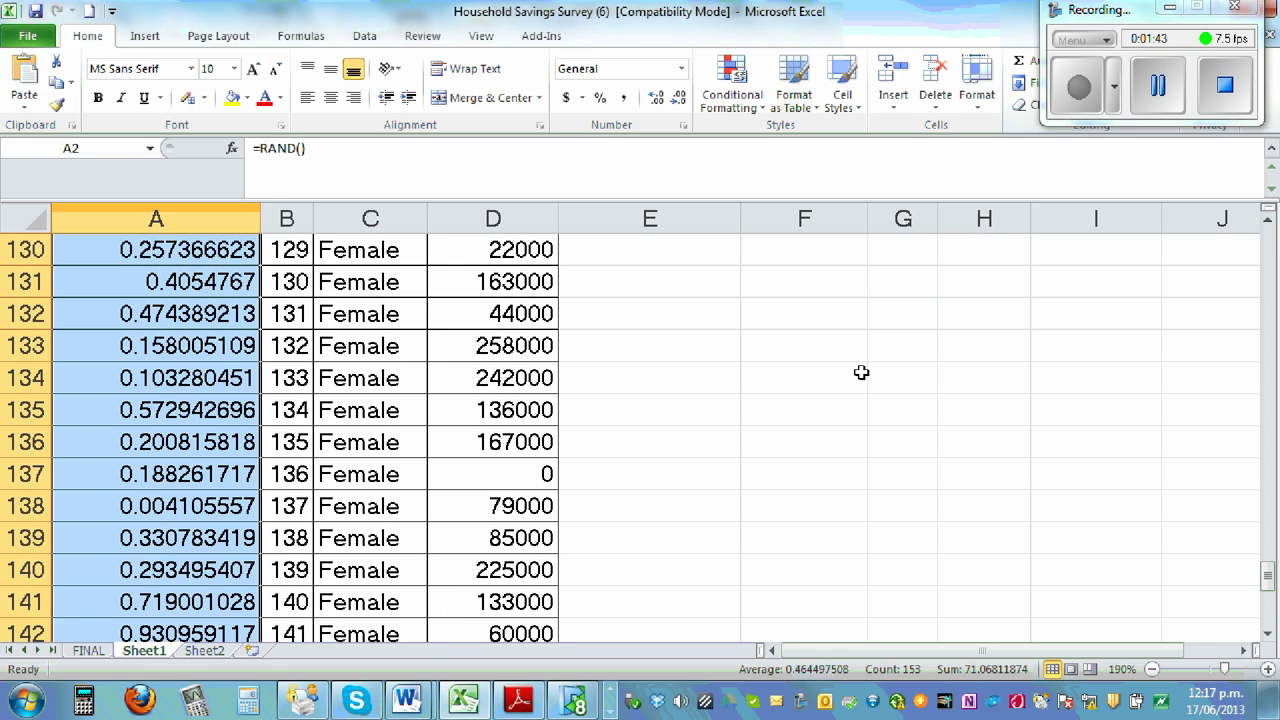
{"action": "scroll", "coordinate": [861, 372], "scroll_direction": "up", "scroll_amount": 20}
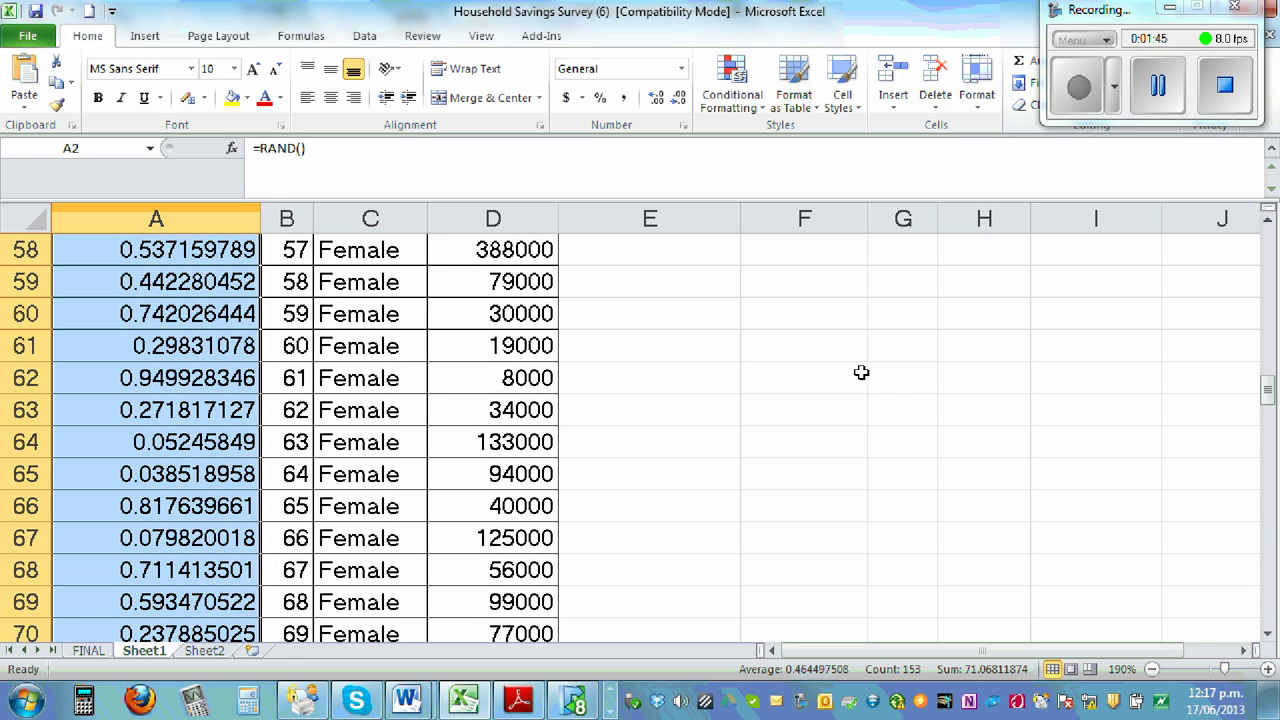
{"action": "scroll", "coordinate": [860, 371], "scroll_direction": "up", "scroll_amount": 14}
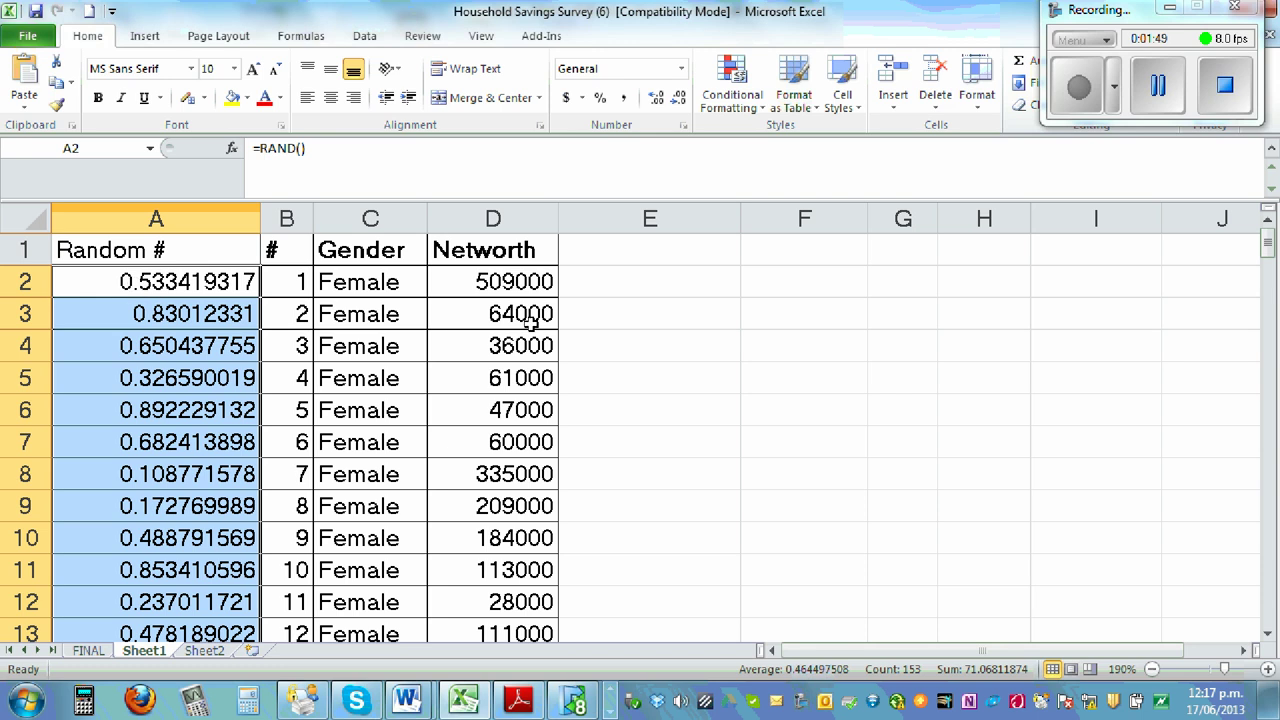
{"action": "left_click", "coordinate": [941, 326]}
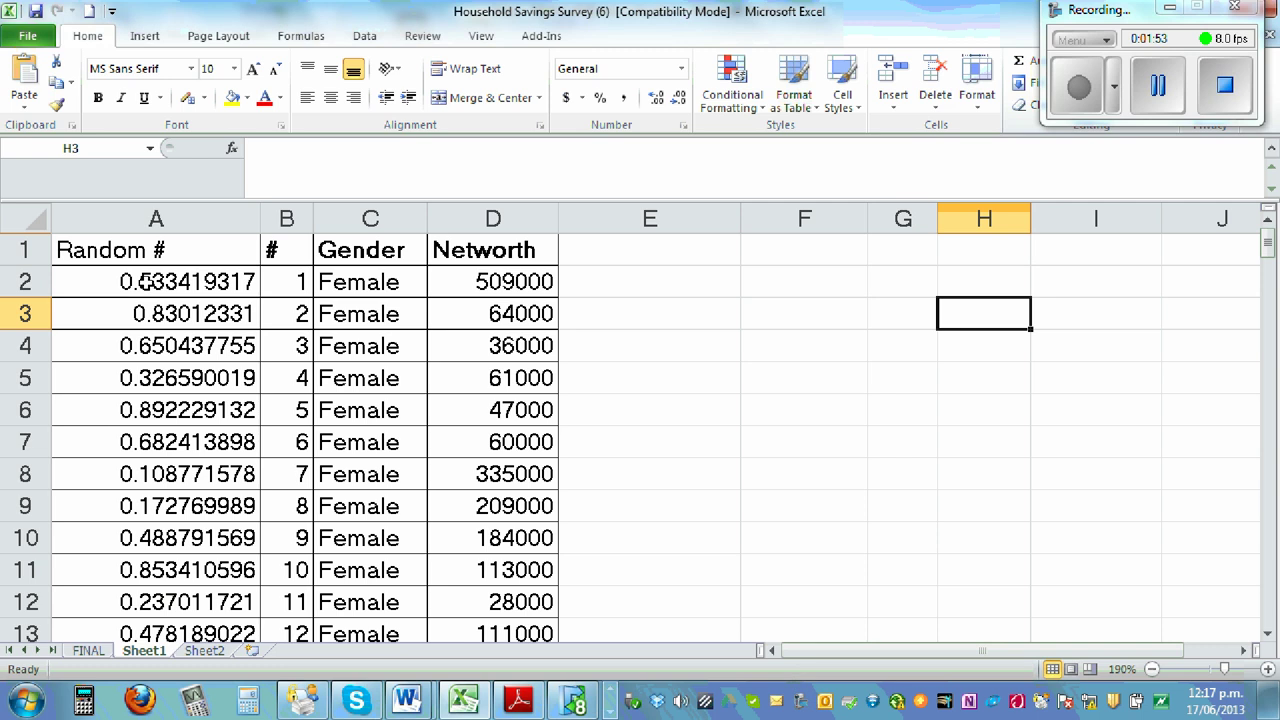
Sort all data rows in columns A to D, below the headers, by Random # from smallest to largest.
{"action": "left_click_drag", "start_coordinate": [145, 282], "coordinate": [460, 282]}
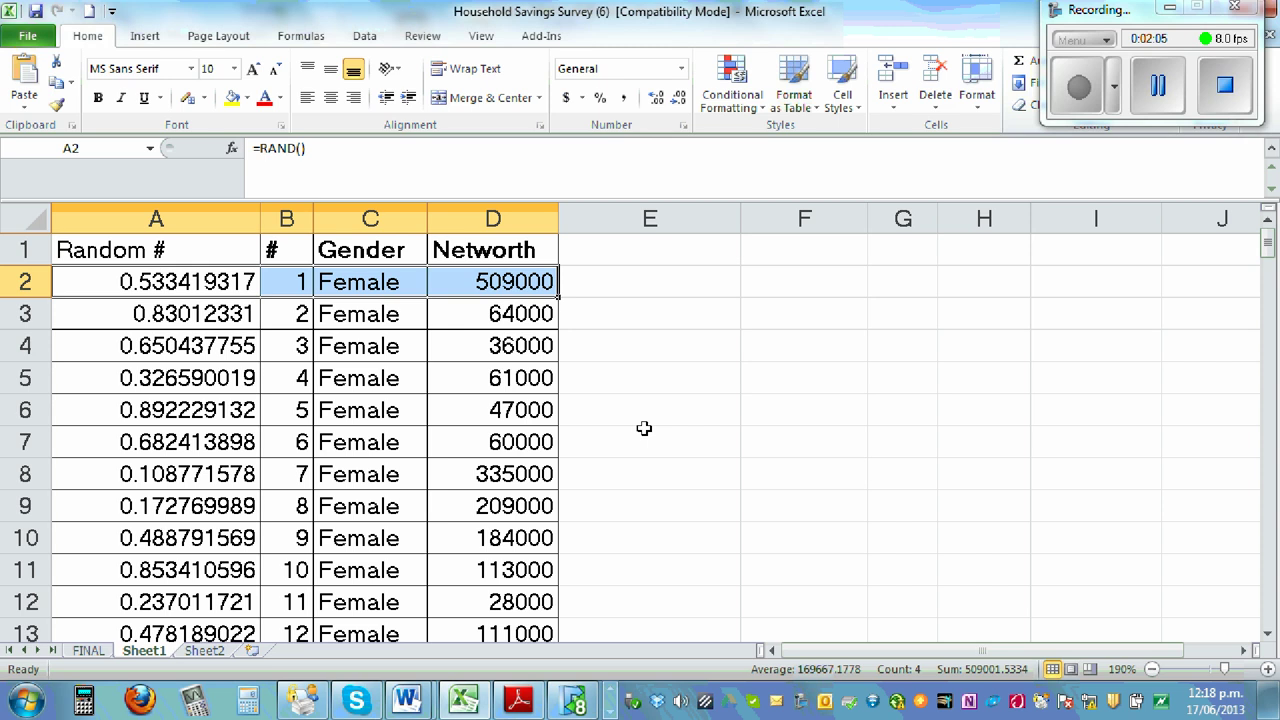
{"action": "key", "text": "ctrl+shift+Down"}
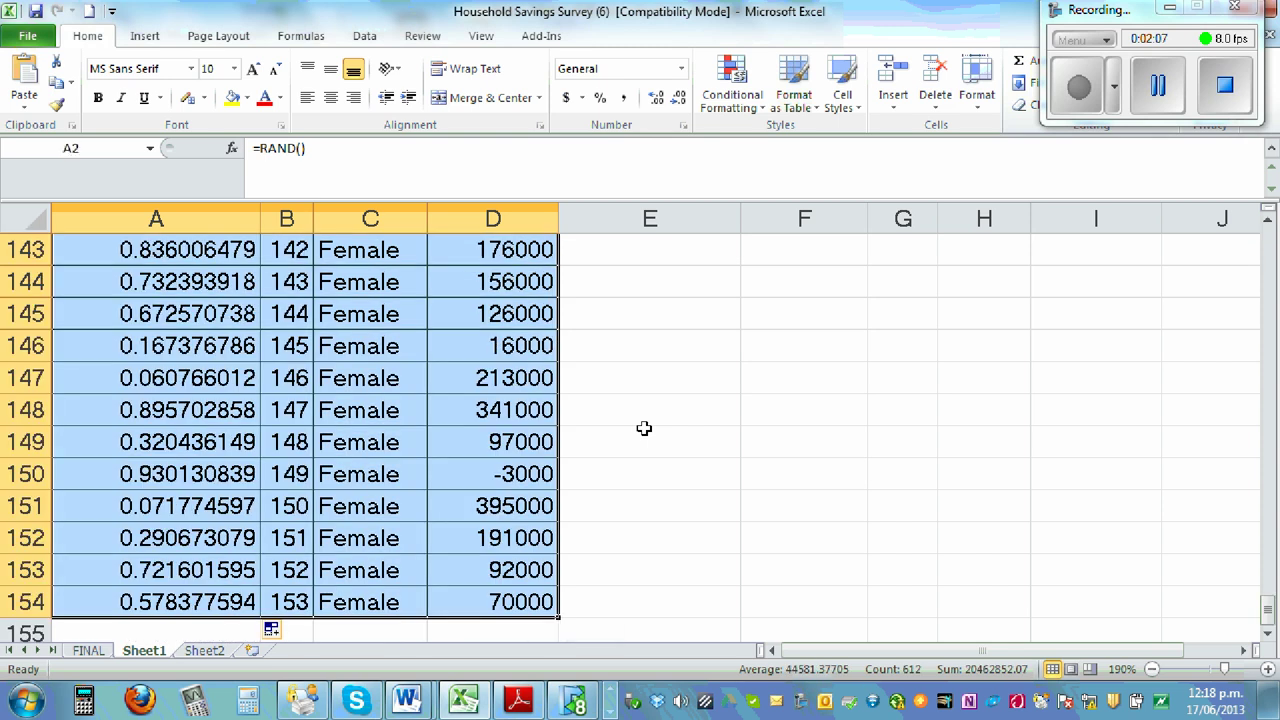
{"action": "scroll", "coordinate": [869, 386], "scroll_direction": "up", "scroll_amount": 12}
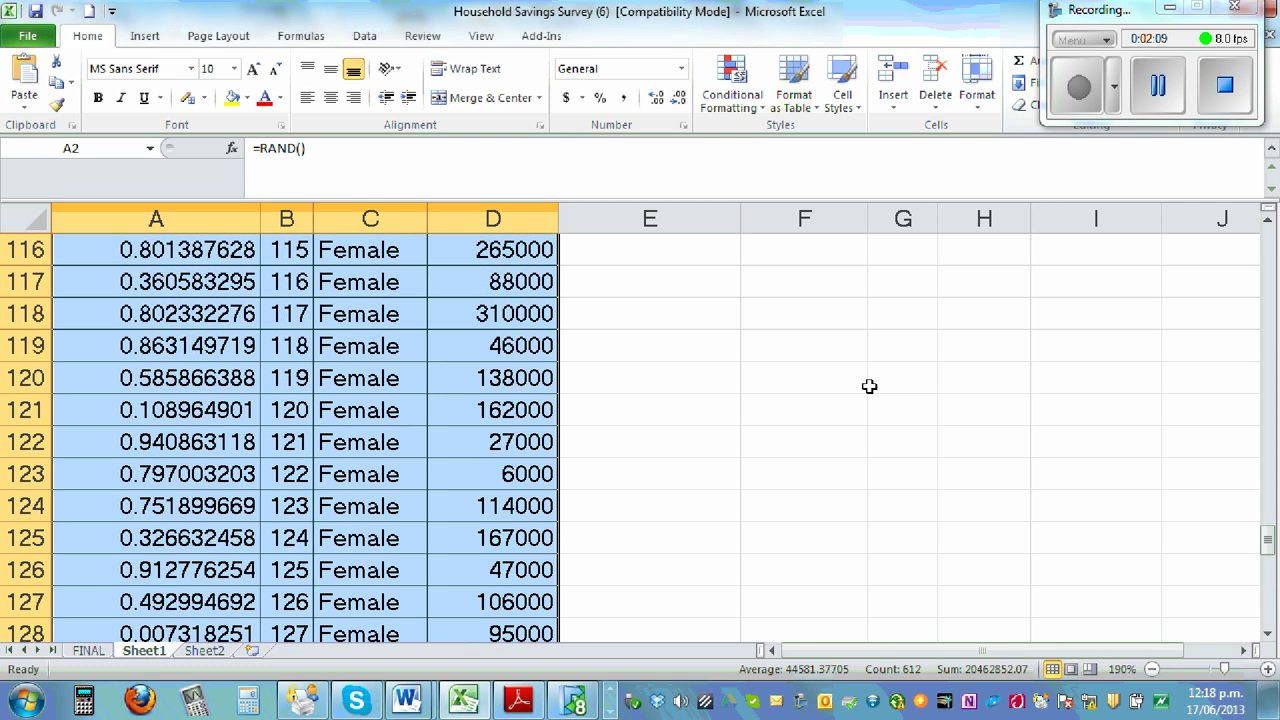
{"action": "scroll", "coordinate": [869, 386], "scroll_direction": "up", "scroll_amount": 20}
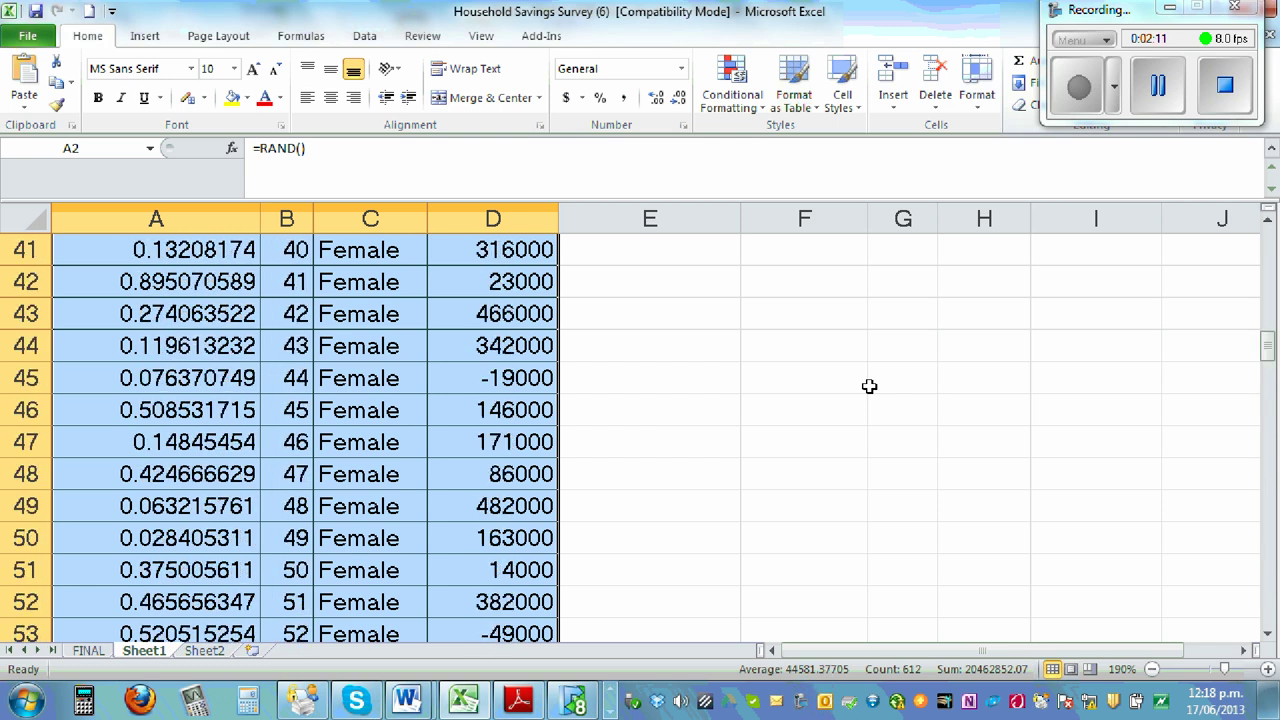
{"action": "scroll", "coordinate": [869, 386], "scroll_direction": "up", "scroll_amount": 9}
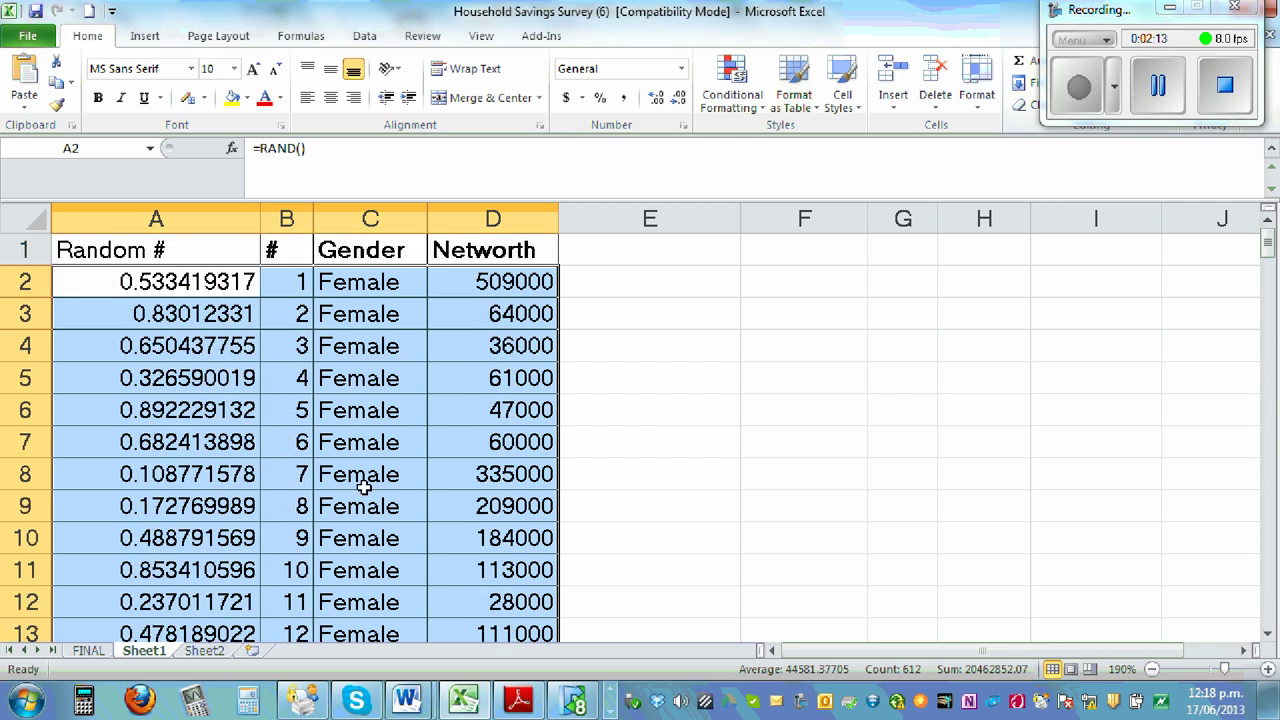
{"action": "right_click", "coordinate": [206, 413]}
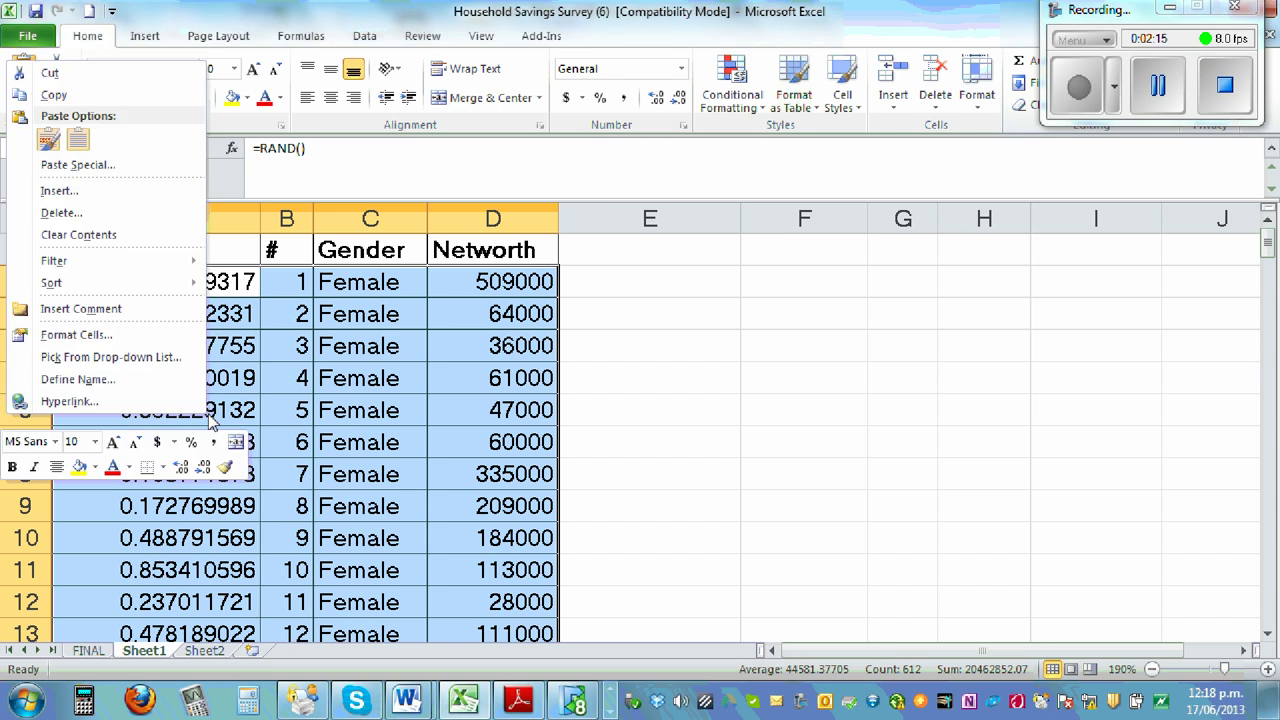
{"action": "mouse_move", "coordinate": [131, 284]}
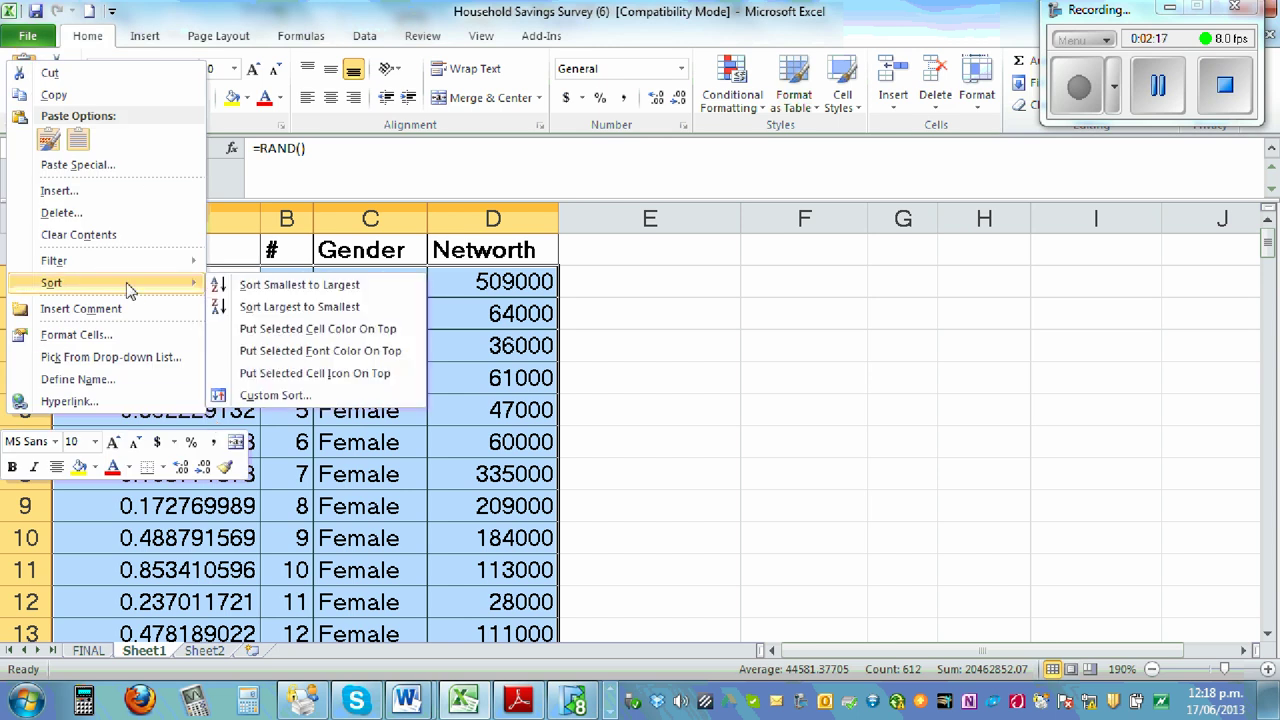
{"action": "left_click", "coordinate": [316, 287]}
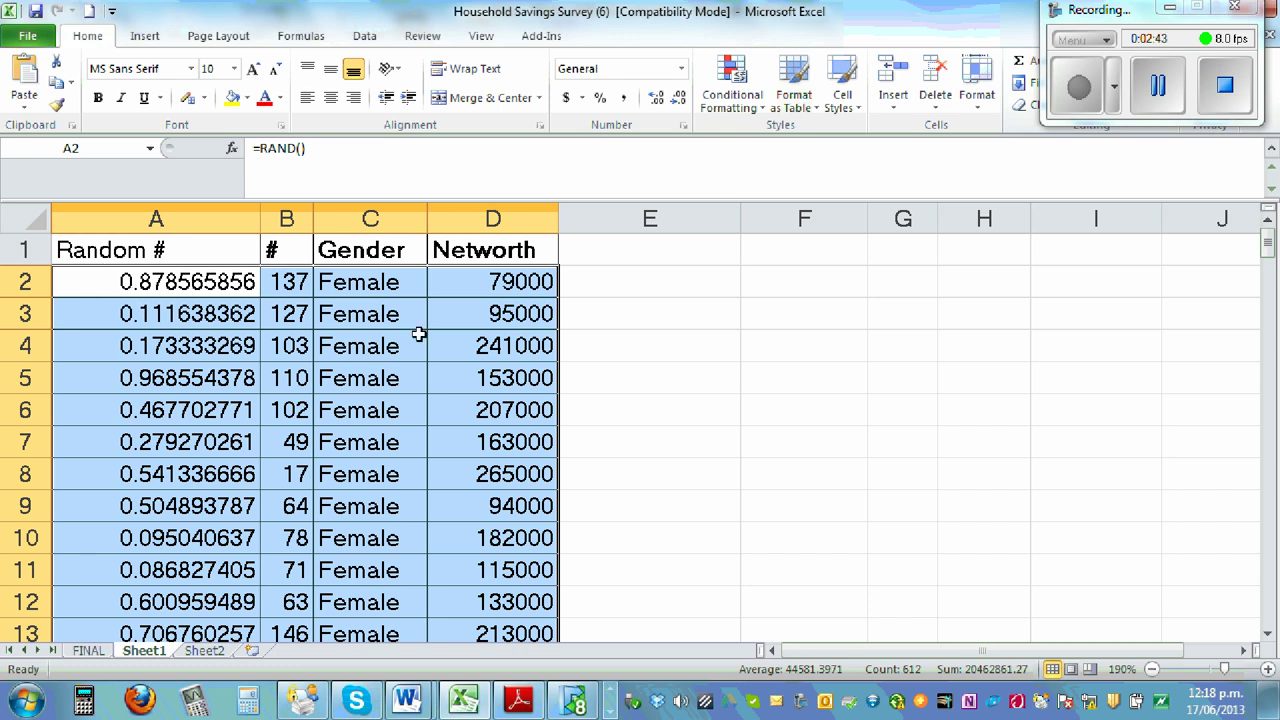
Refill the RAND formula from A2 down column A to generate a new set of random numbers.
{"action": "left_click", "coordinate": [451, 347]}
{"action": "left_click", "coordinate": [164, 376]}
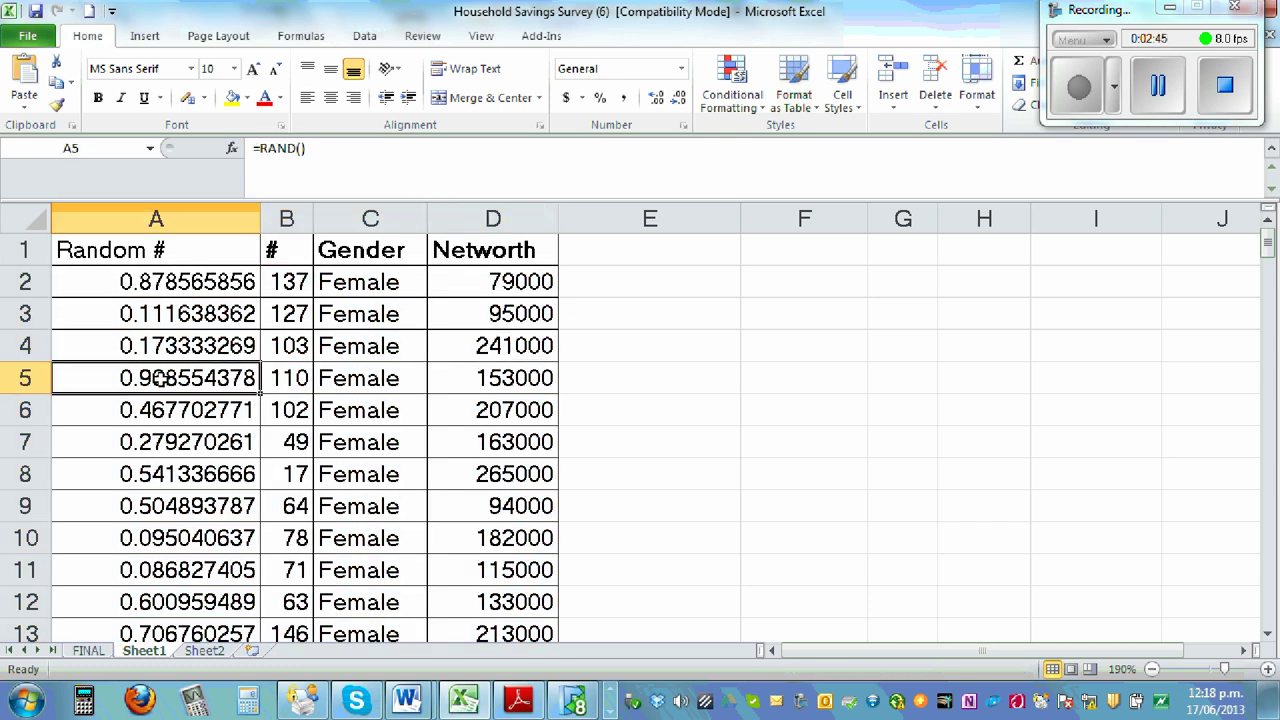
{"action": "left_click", "coordinate": [153, 289]}
{"action": "key", "text": "Down"}
{"action": "left_click", "coordinate": [219, 284]}
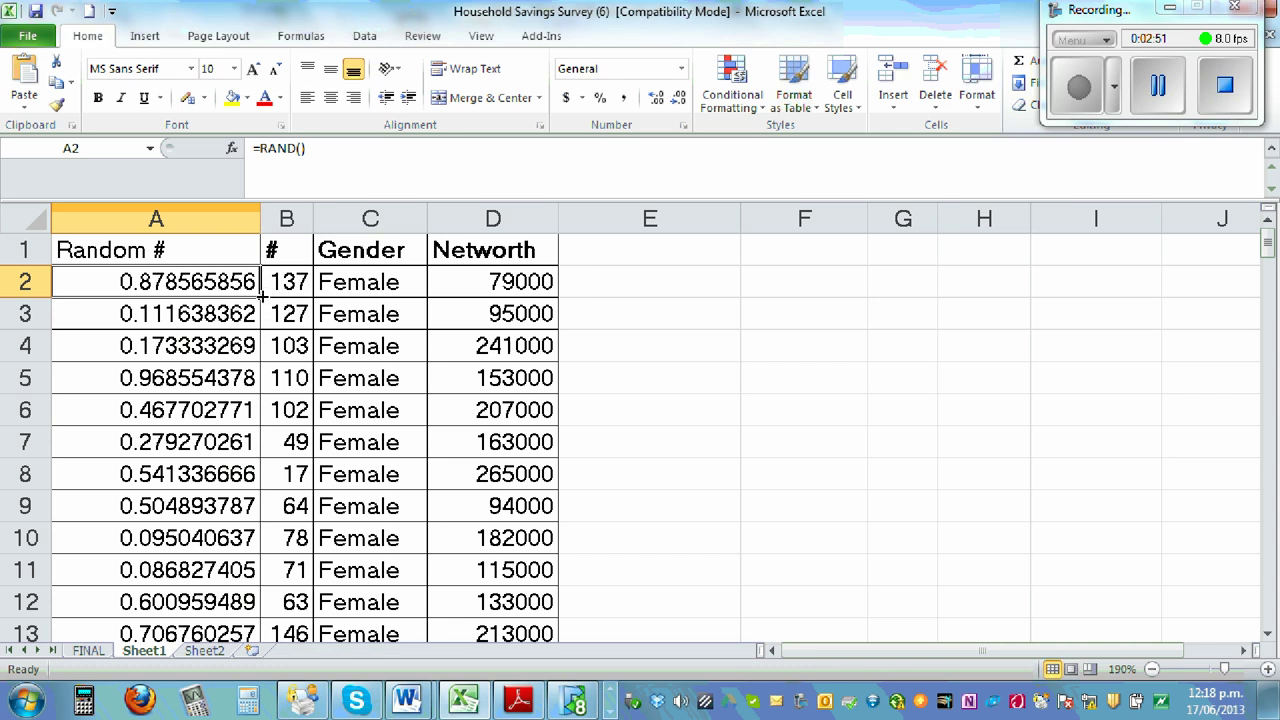
{"action": "double_click", "coordinate": [260, 297]}
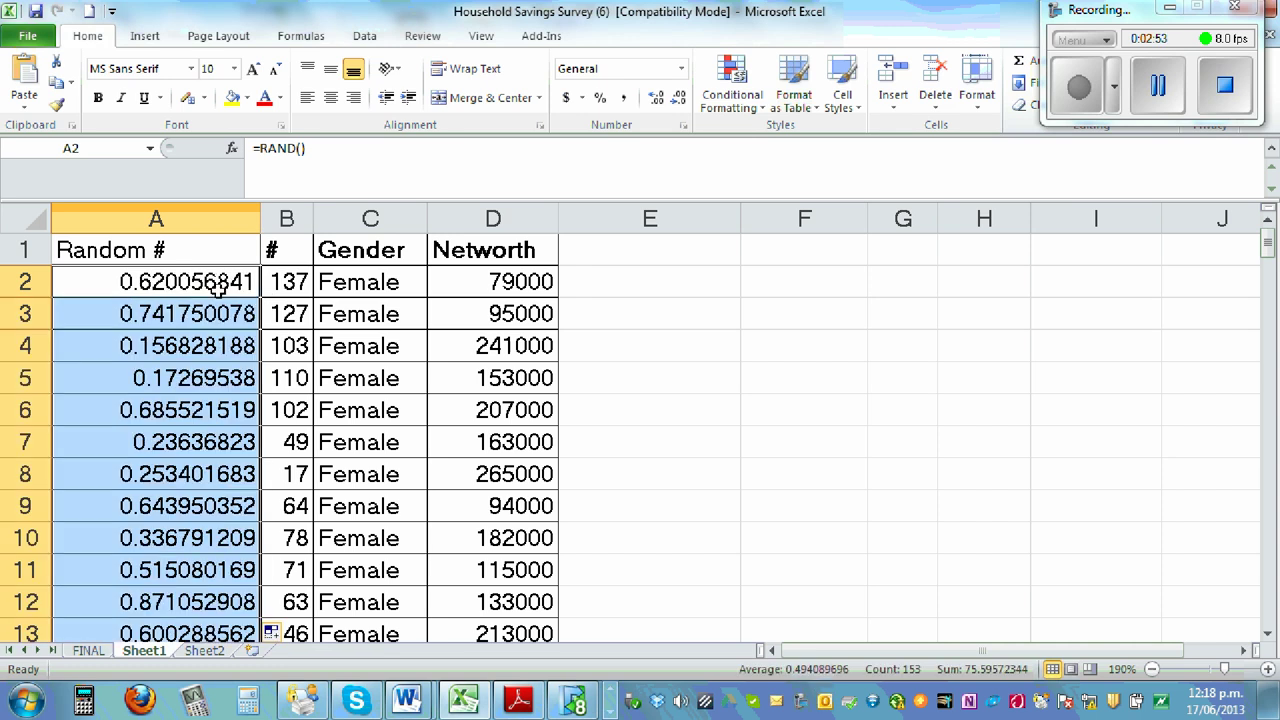
Regenerate the Random # values once more by filling A2 down the column, and reselect A2.
{"action": "left_click", "coordinate": [476, 318]}
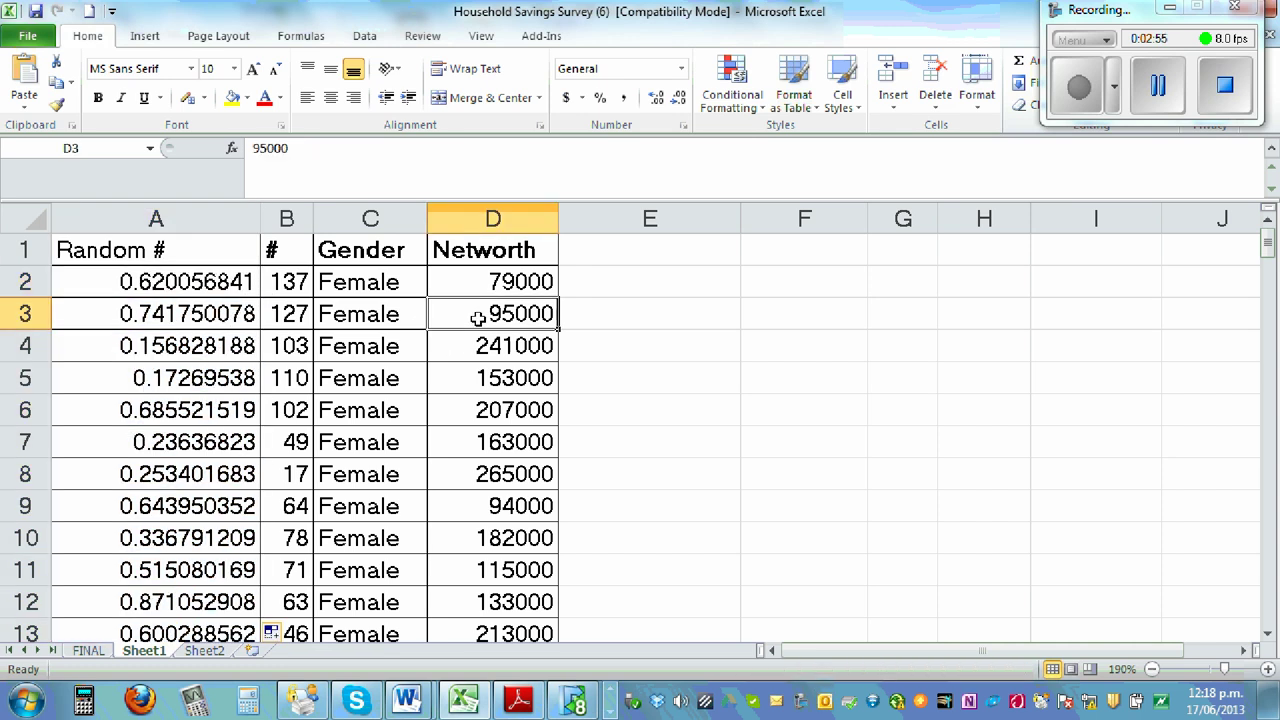
{"action": "left_click", "coordinate": [127, 283]}
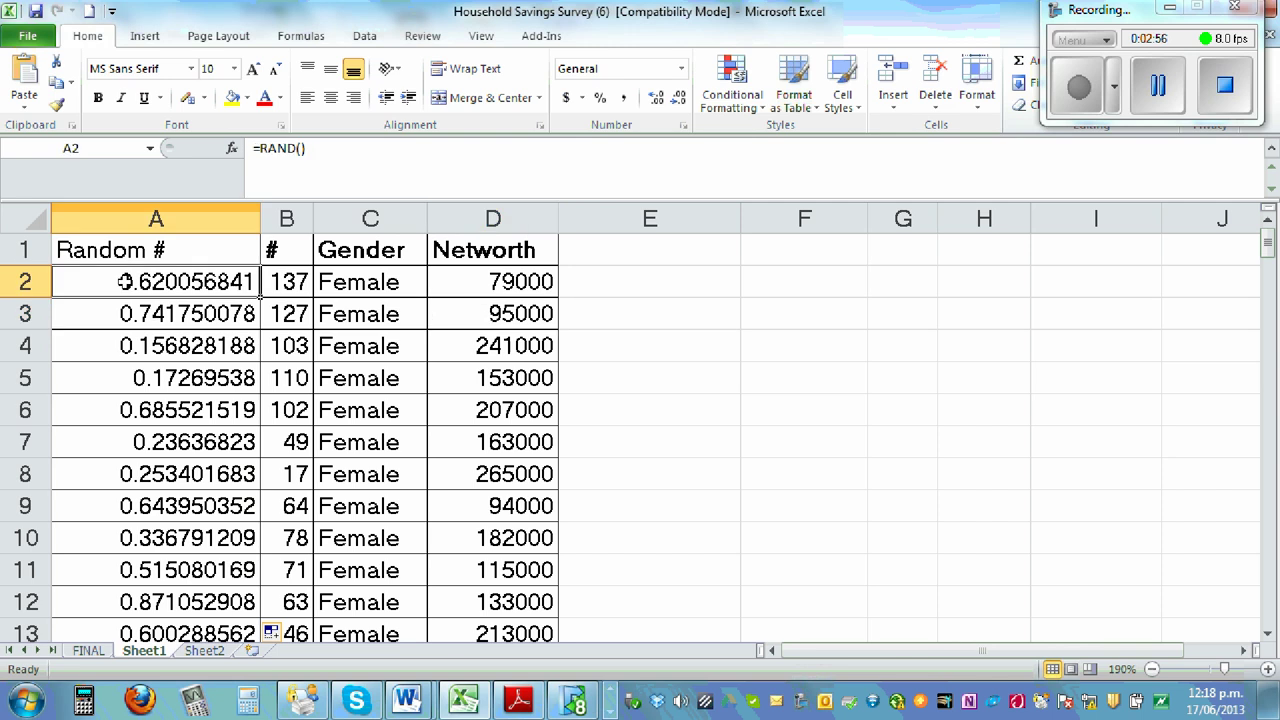
{"action": "left_click", "coordinate": [379, 350]}
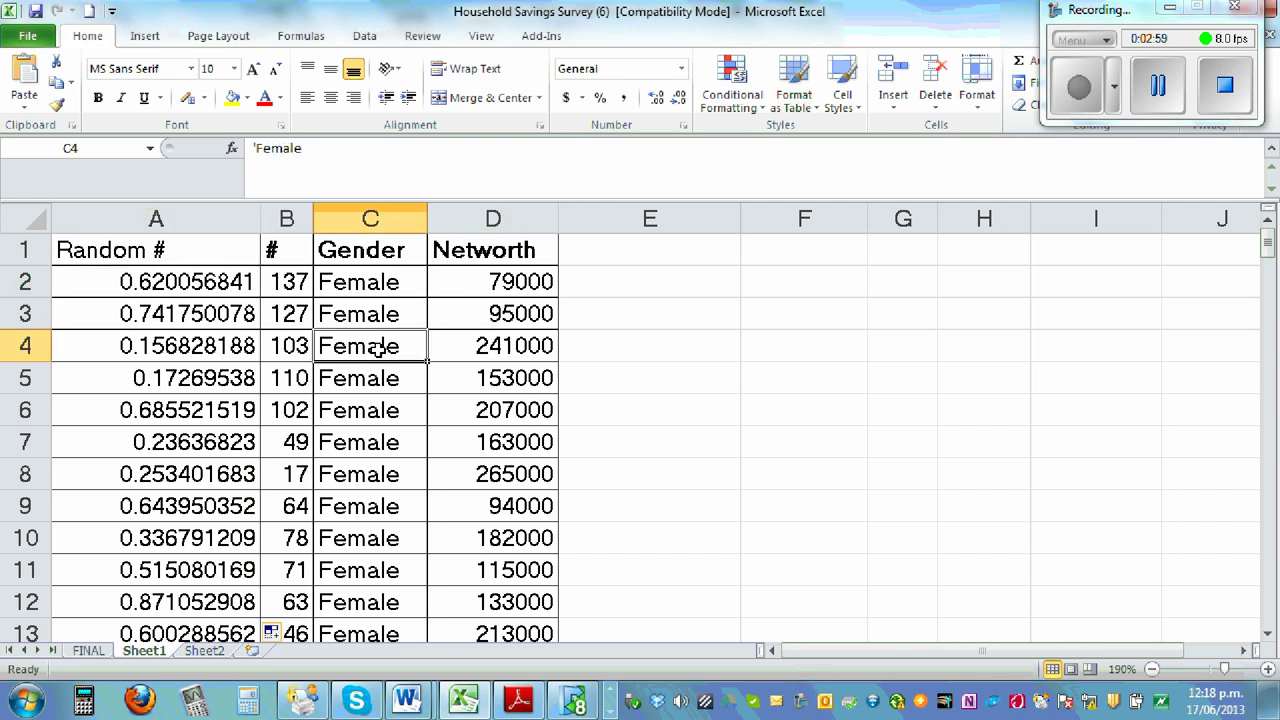
{"action": "key", "text": "Down"}
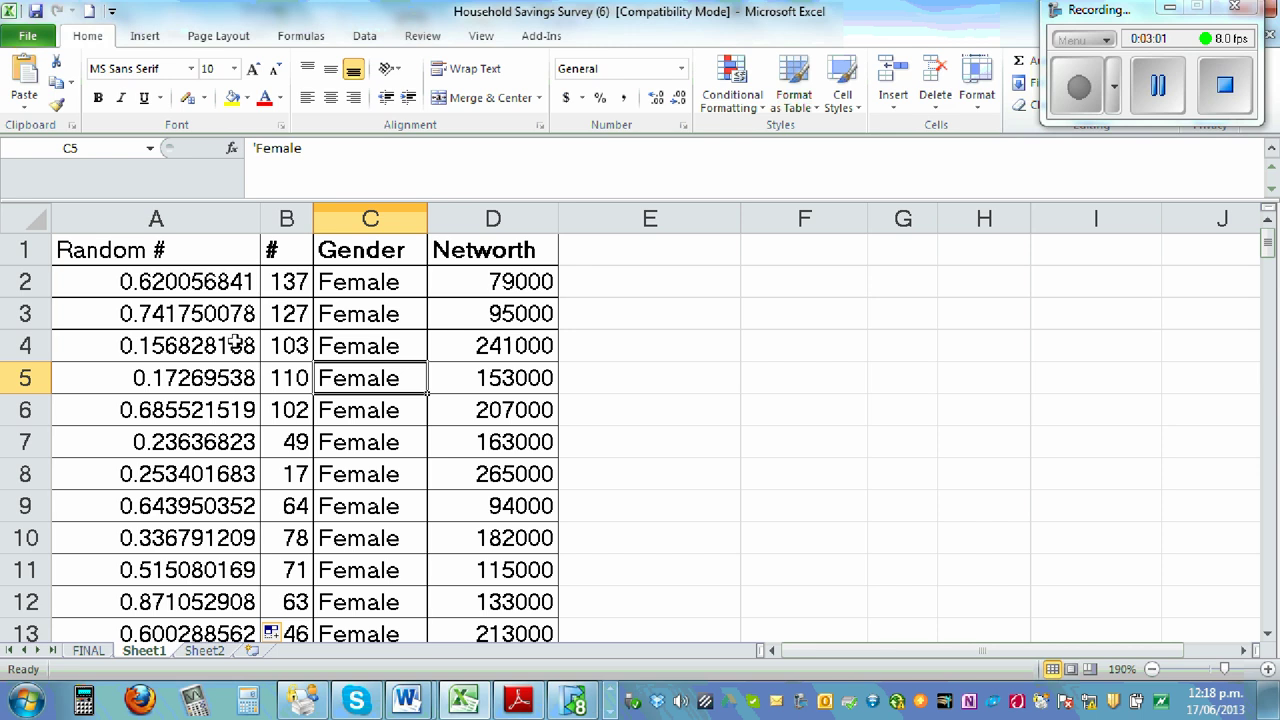
{"action": "left_click", "coordinate": [125, 283]}
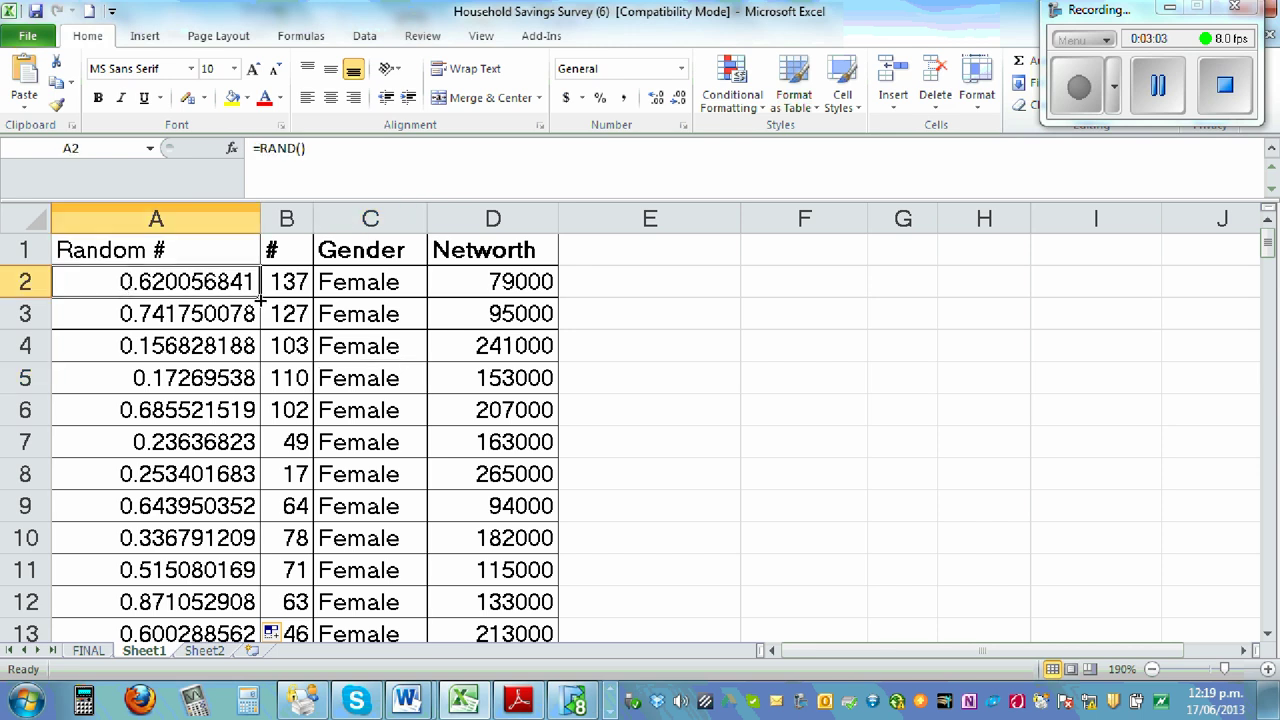
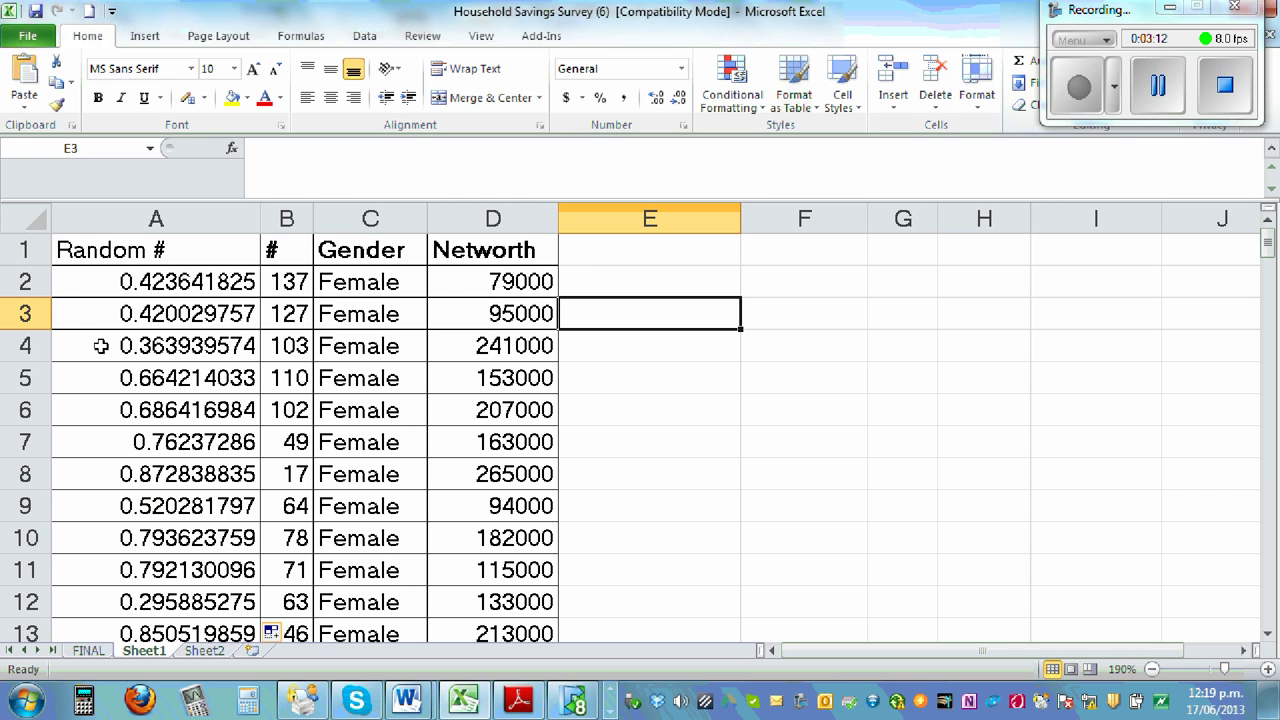
{"action": "left_click", "coordinate": [82, 282]}
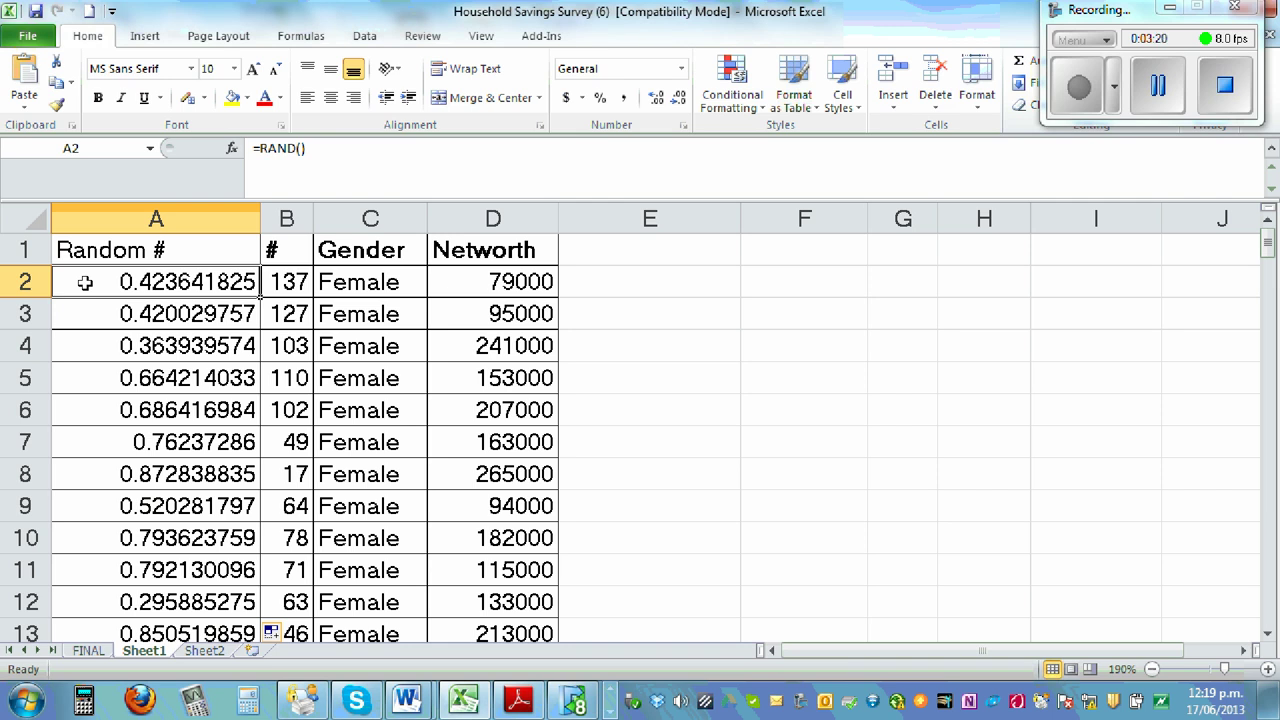
Copy the Random # cells from A2 to the end of the data and paste them back in place as values only.
{"action": "key", "text": "ctrl+shift+Down"}
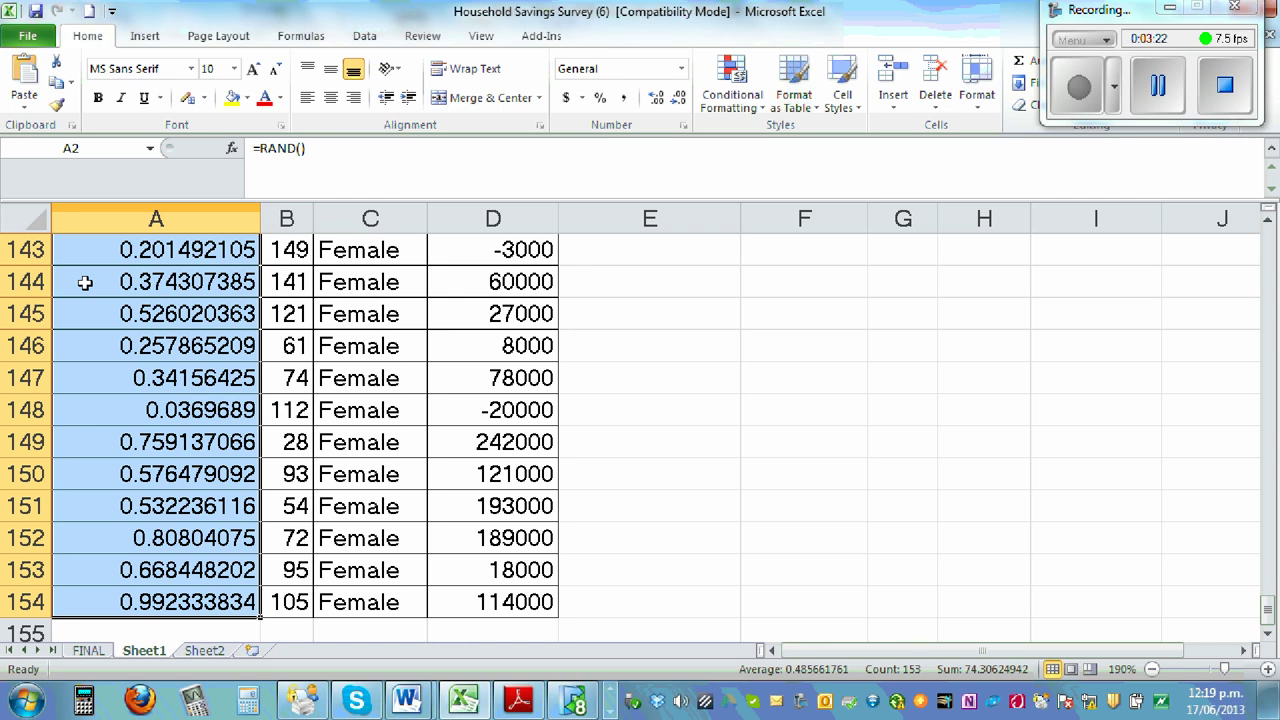
{"action": "scroll", "coordinate": [165, 377], "scroll_direction": "up", "scroll_amount": 13}
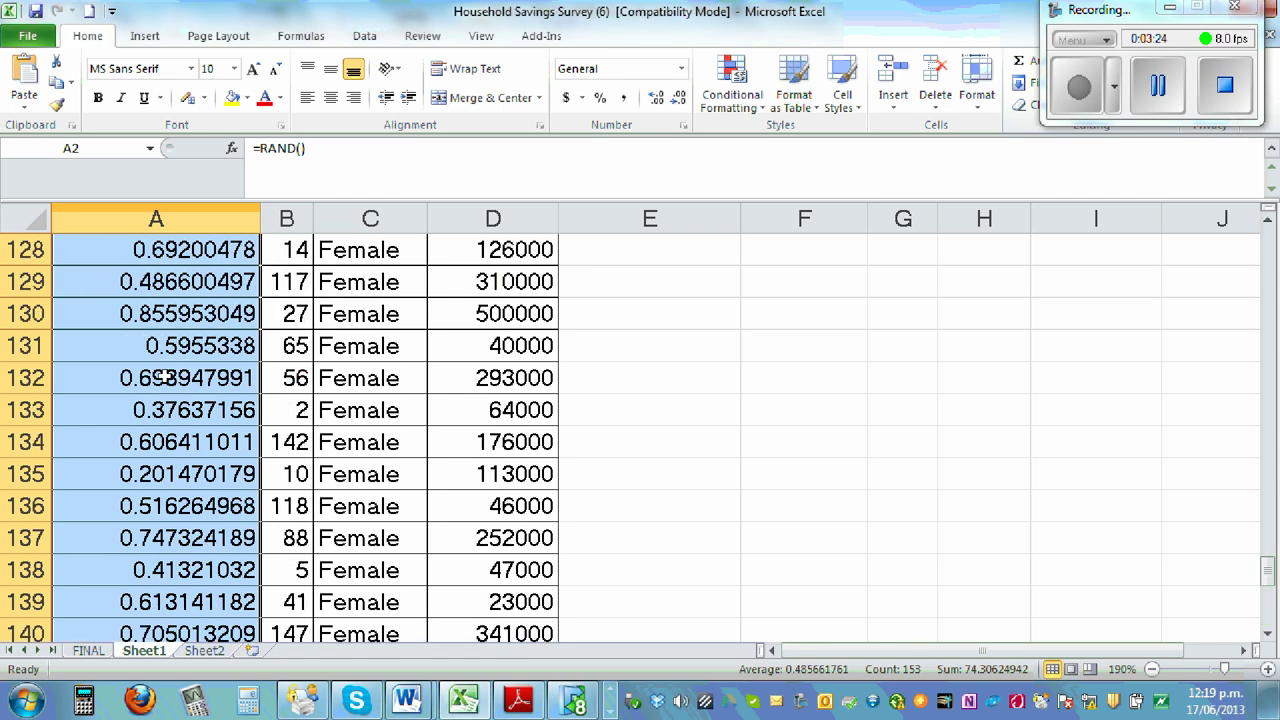
{"action": "scroll", "coordinate": [165, 377], "scroll_direction": "up", "scroll_amount": 20}
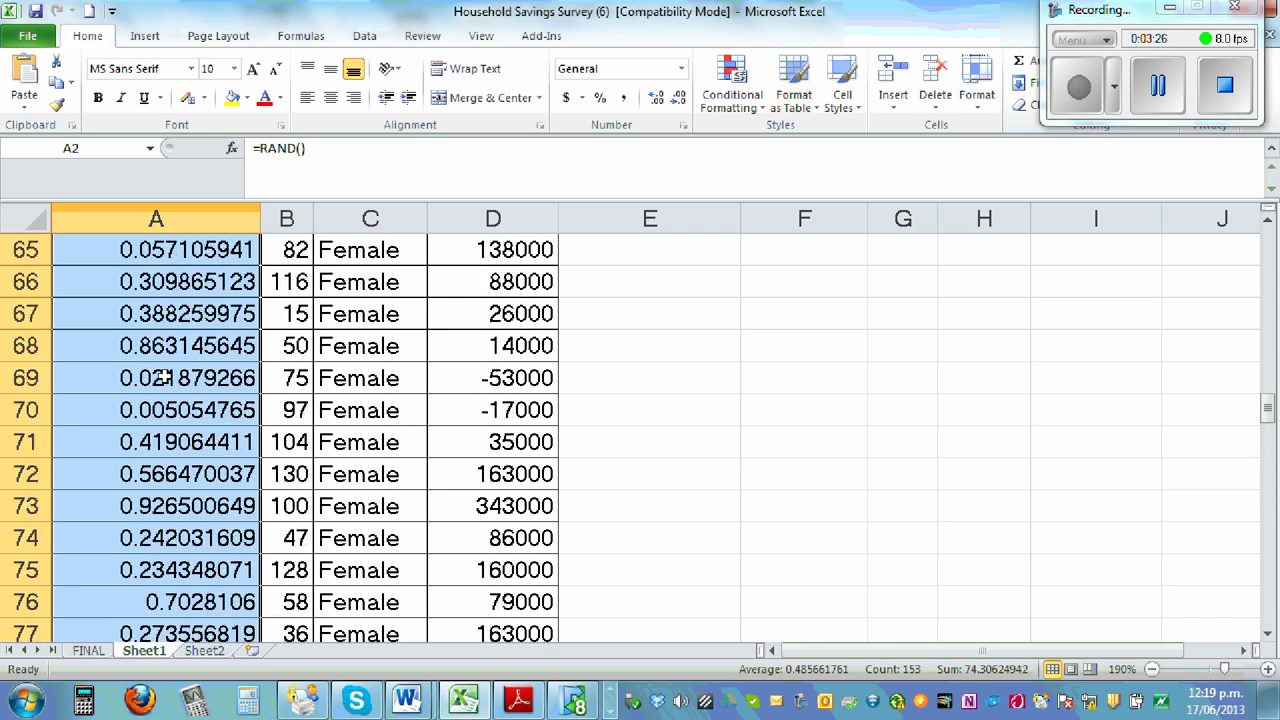
{"action": "scroll", "coordinate": [165, 377], "scroll_direction": "up", "scroll_amount": 11}
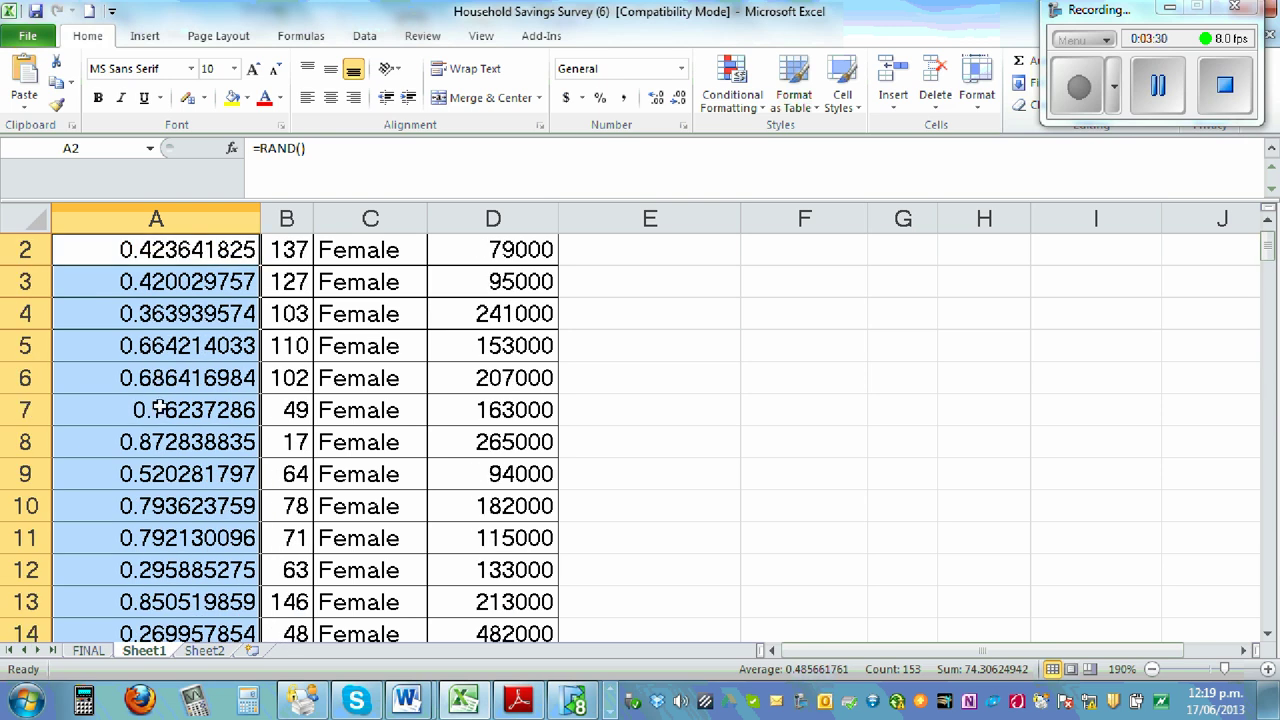
{"action": "right_click", "coordinate": [120, 413]}
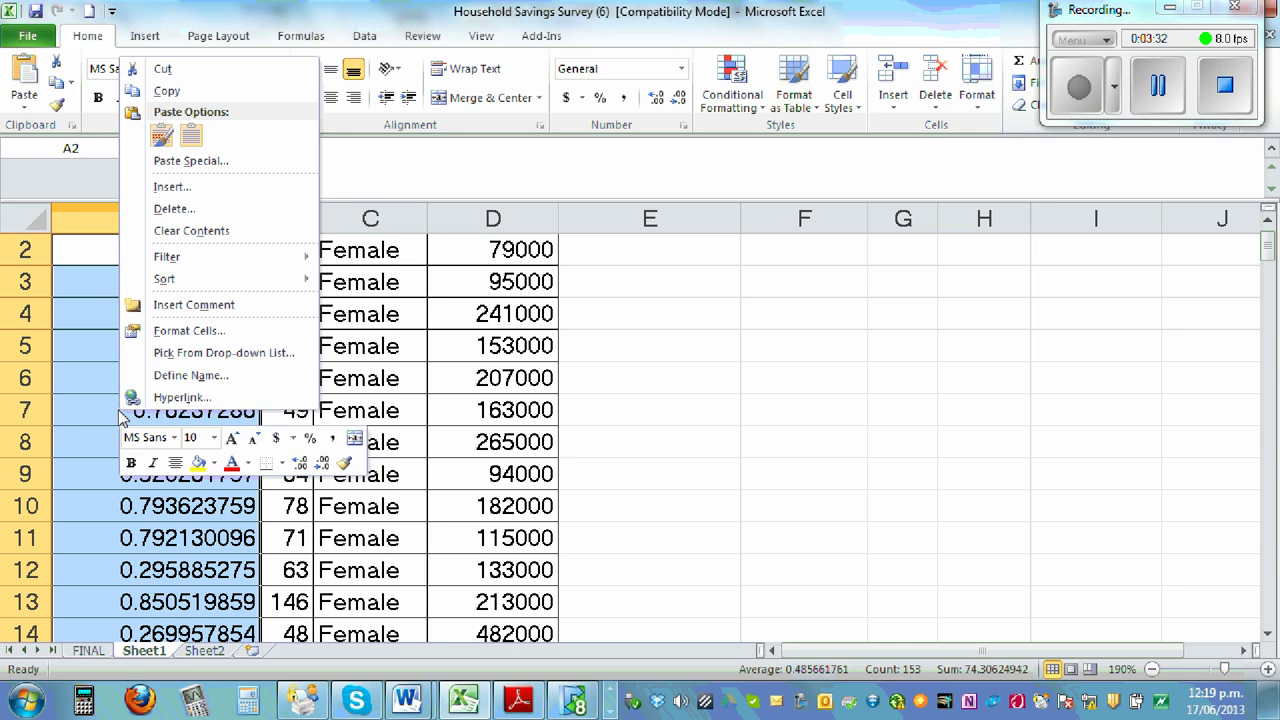
{"action": "left_click", "coordinate": [167, 91]}
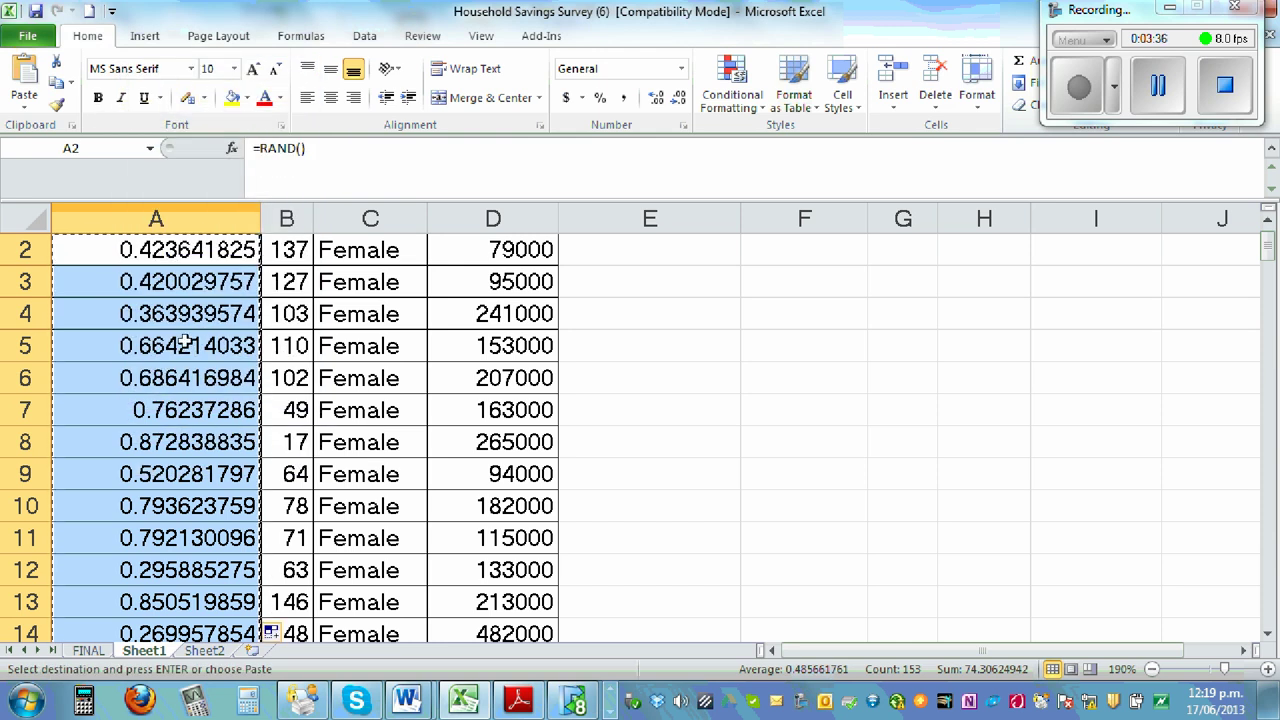
{"action": "scroll", "coordinate": [215, 345], "scroll_direction": "up", "scroll_amount": 1}
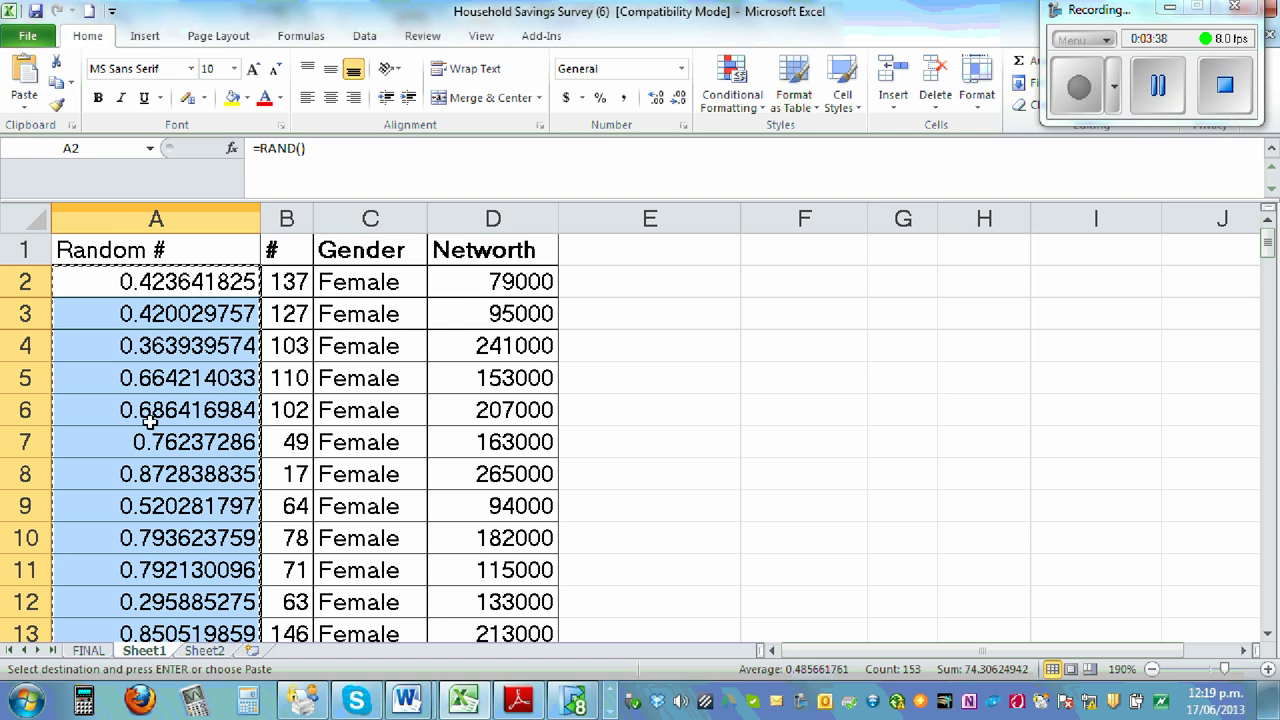
{"action": "left_click", "coordinate": [27, 112]}
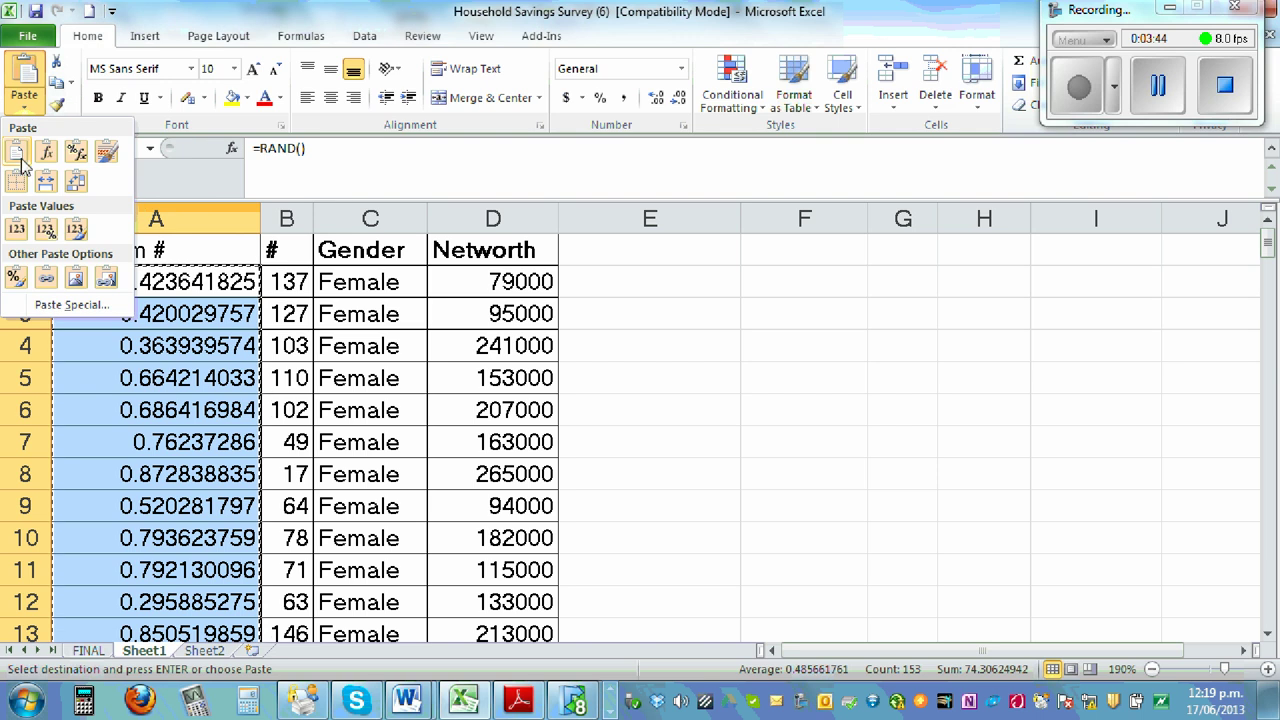
{"action": "left_click", "coordinate": [18, 232]}
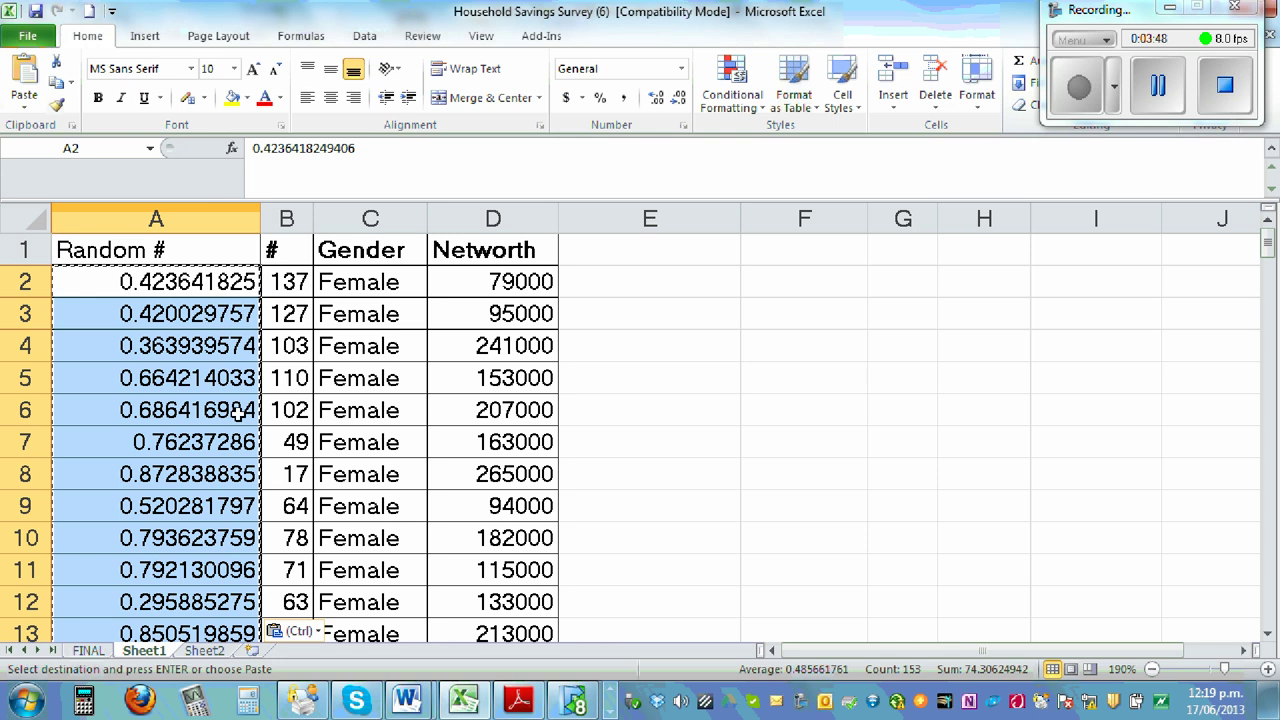
End the copy mode and fill the fixed value in A2 down the Random # column.
{"action": "left_click", "coordinate": [765, 396]}
{"action": "key", "text": "ctrl+Up"}
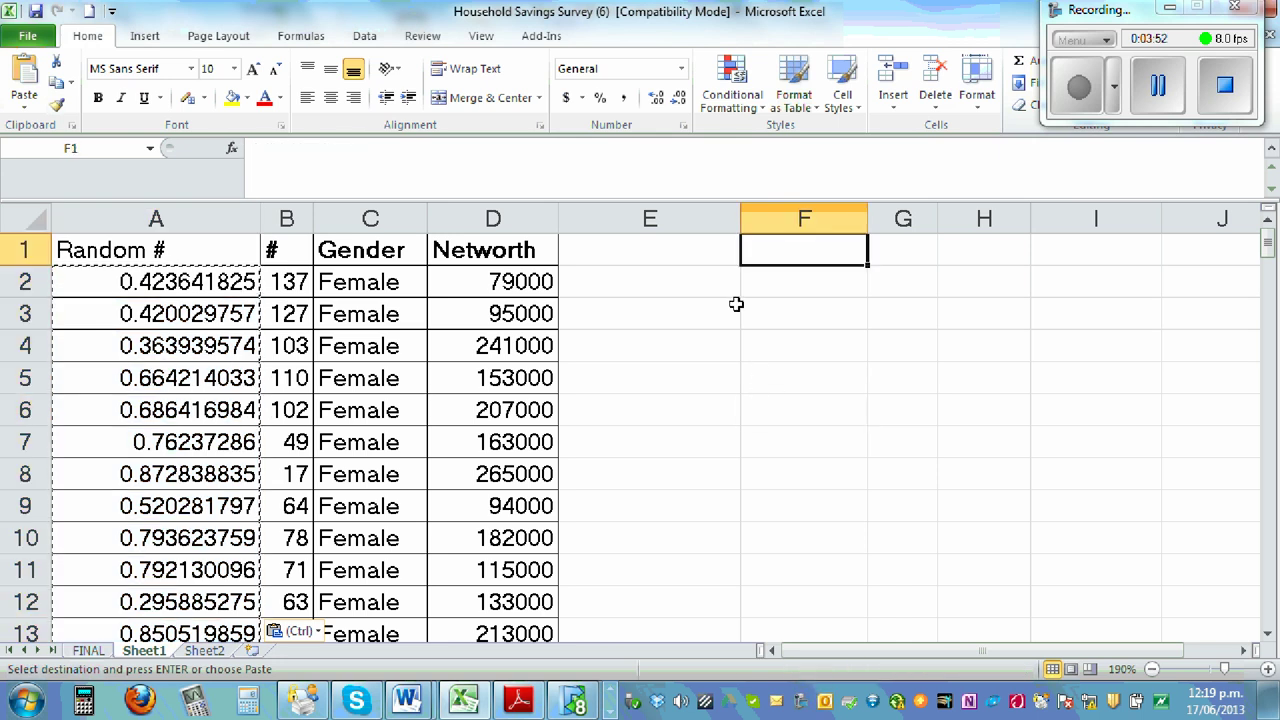
{"action": "left_click", "coordinate": [577, 178]}
{"action": "left_click", "coordinate": [144, 284]}
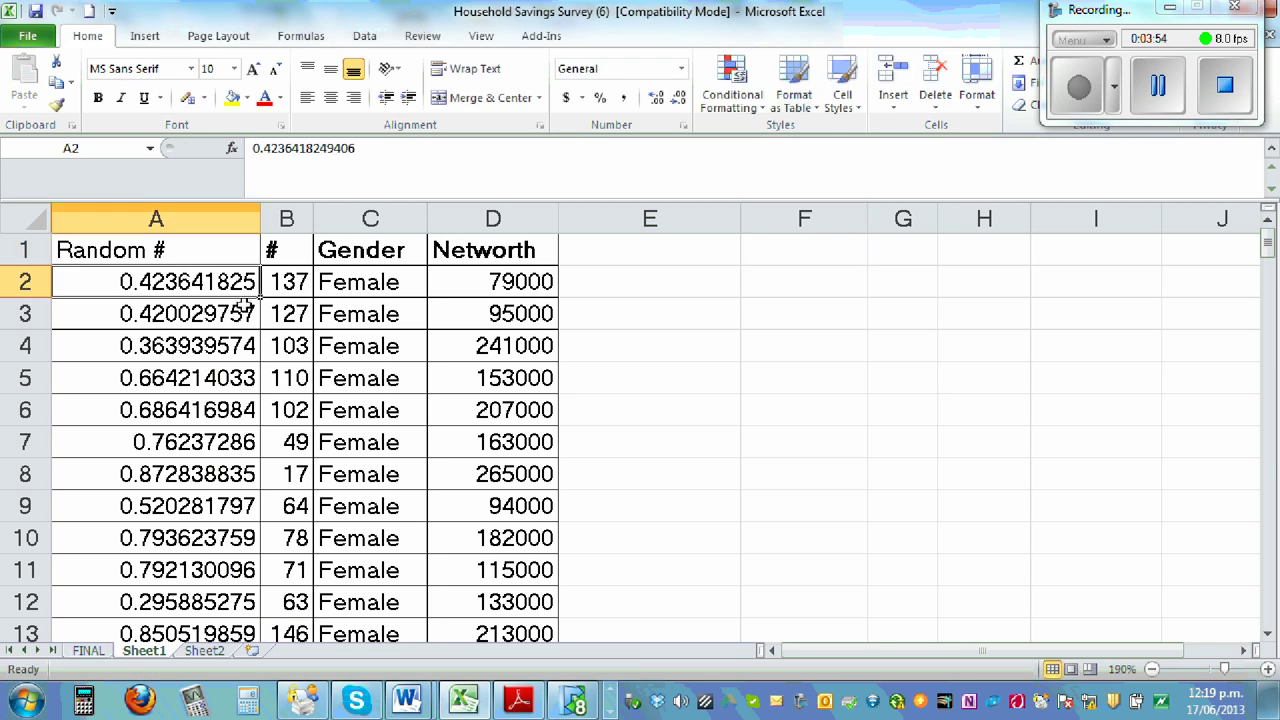
{"action": "double_click", "coordinate": [259, 296]}
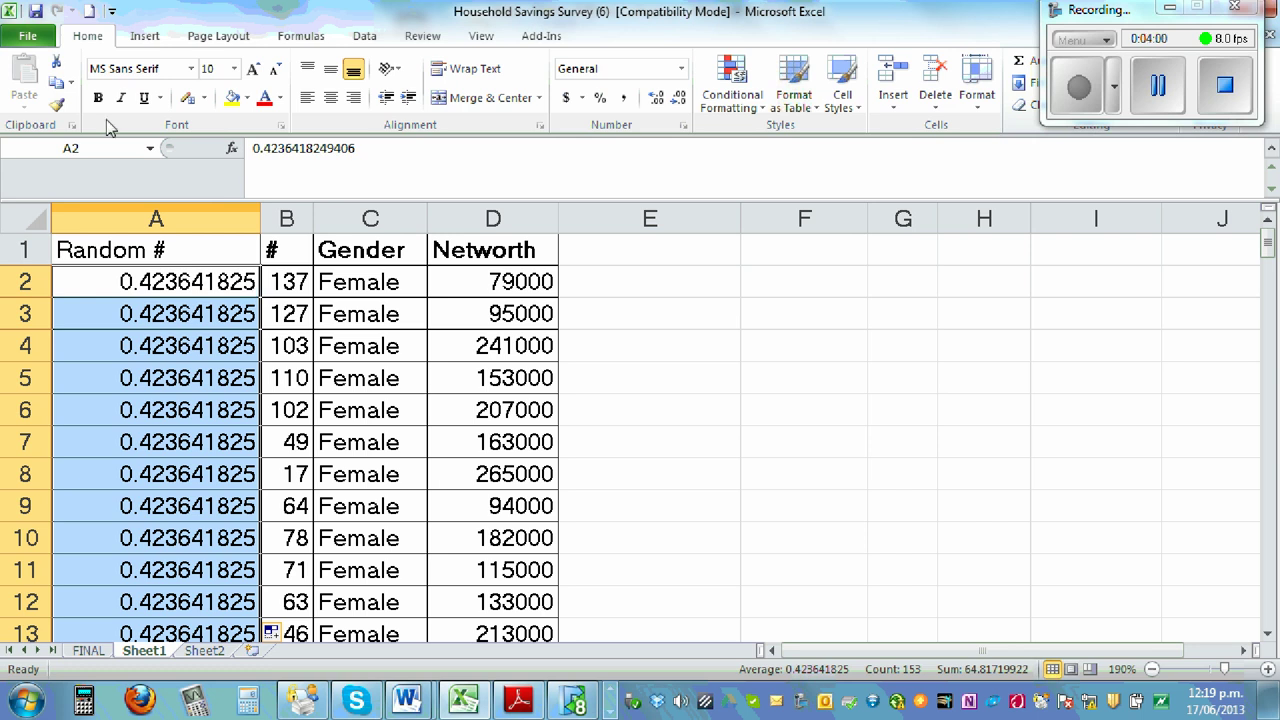
Enter =rand() in A2 again and fill the formula down the Random # column to the last record.
{"action": "left_click", "coordinate": [134, 285]}
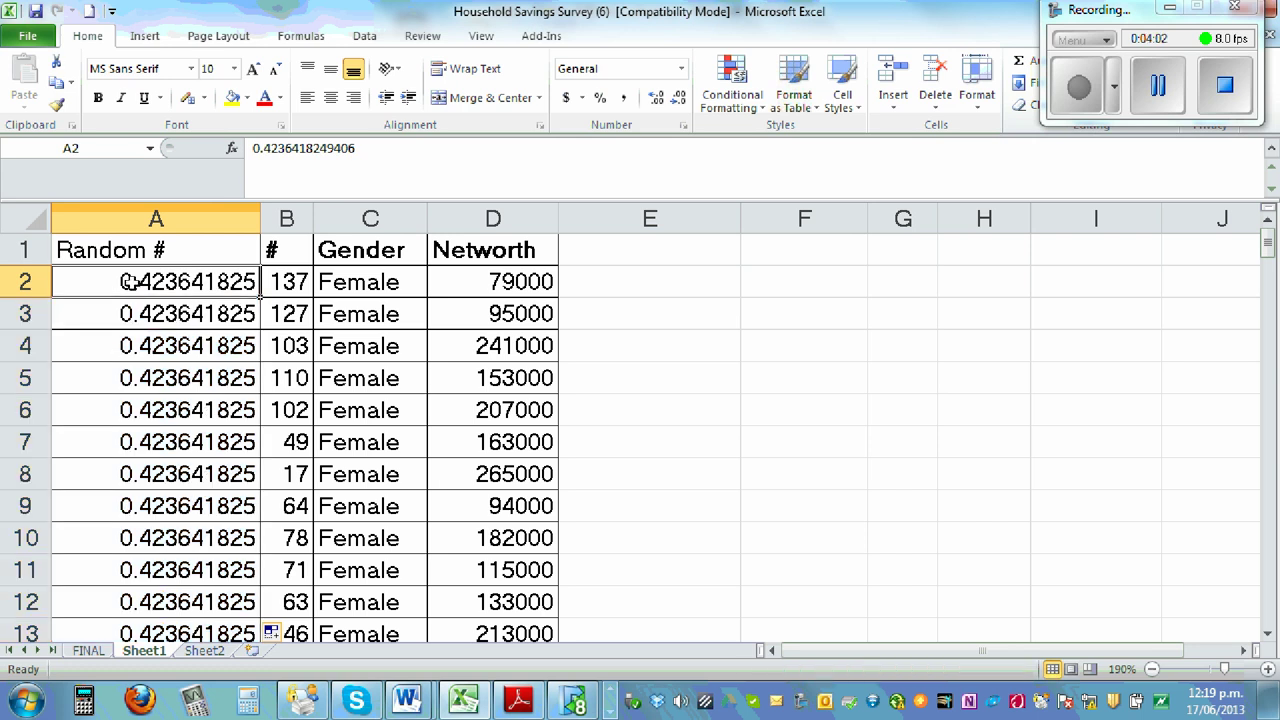
{"action": "type", "text": "="}
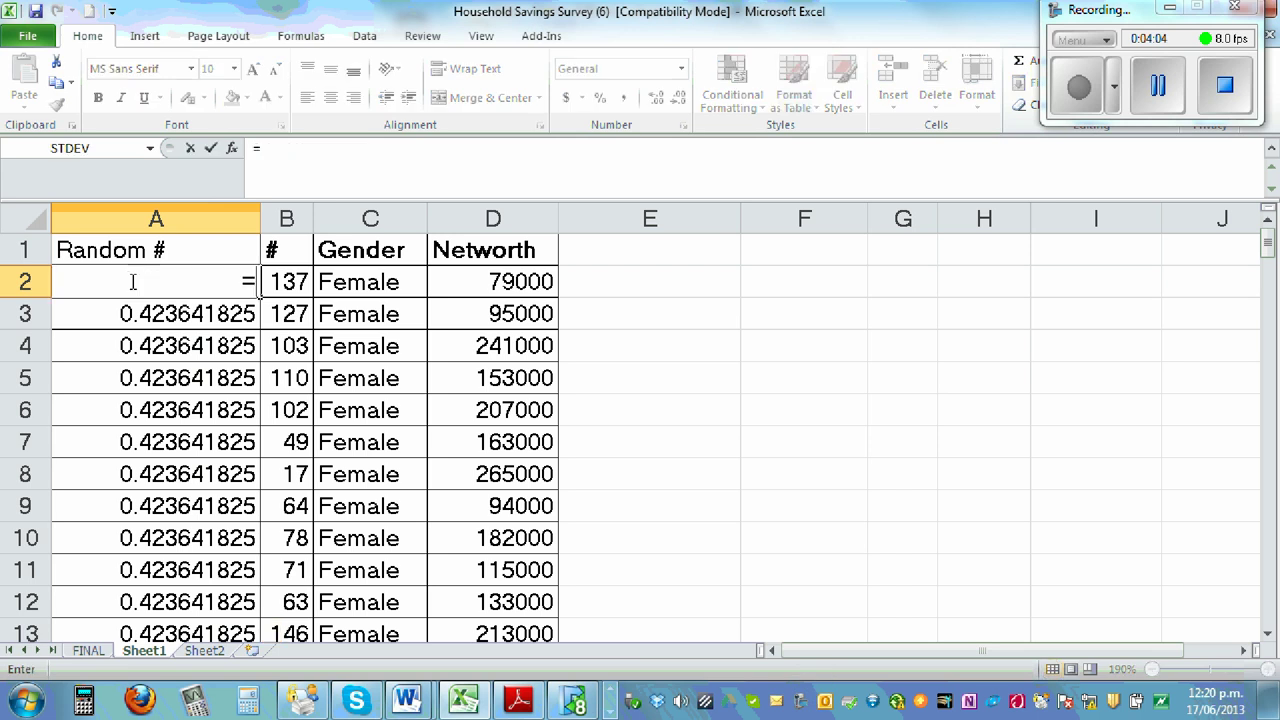
{"action": "type", "text": "rand"}
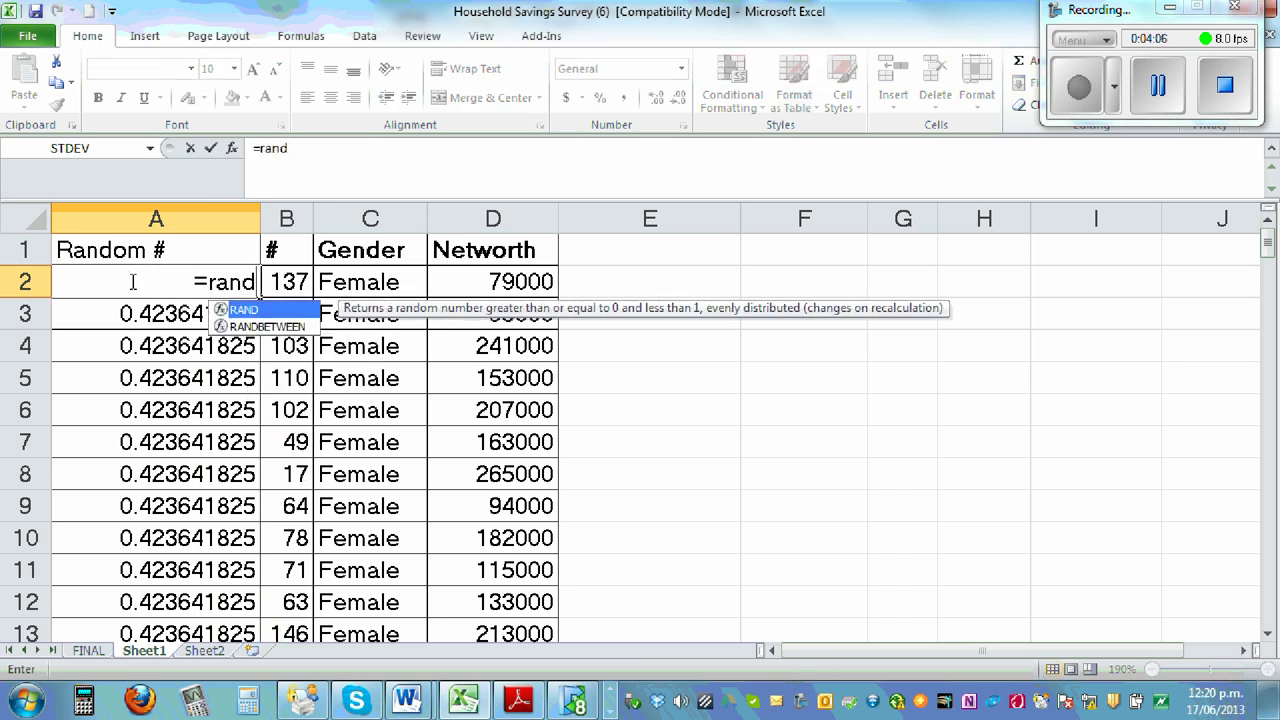
{"action": "type", "text": "()"}
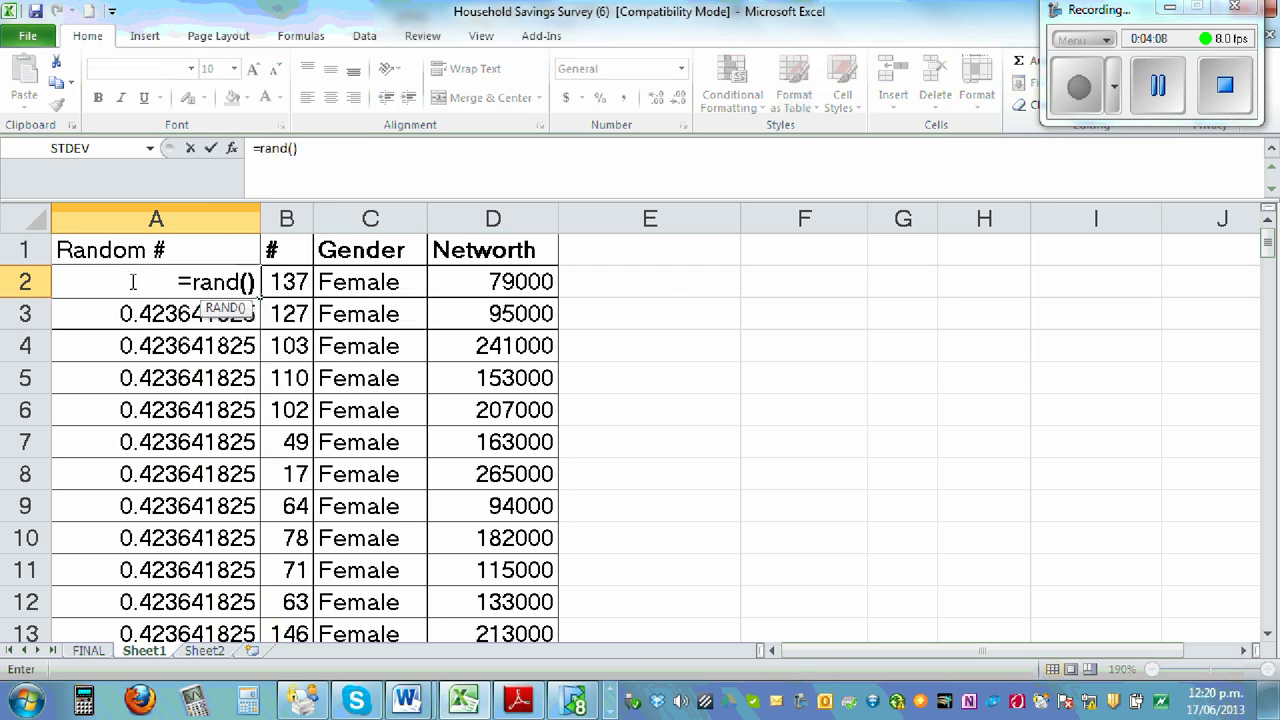
{"action": "key", "text": "Return"}
{"action": "left_click", "coordinate": [133, 281]}
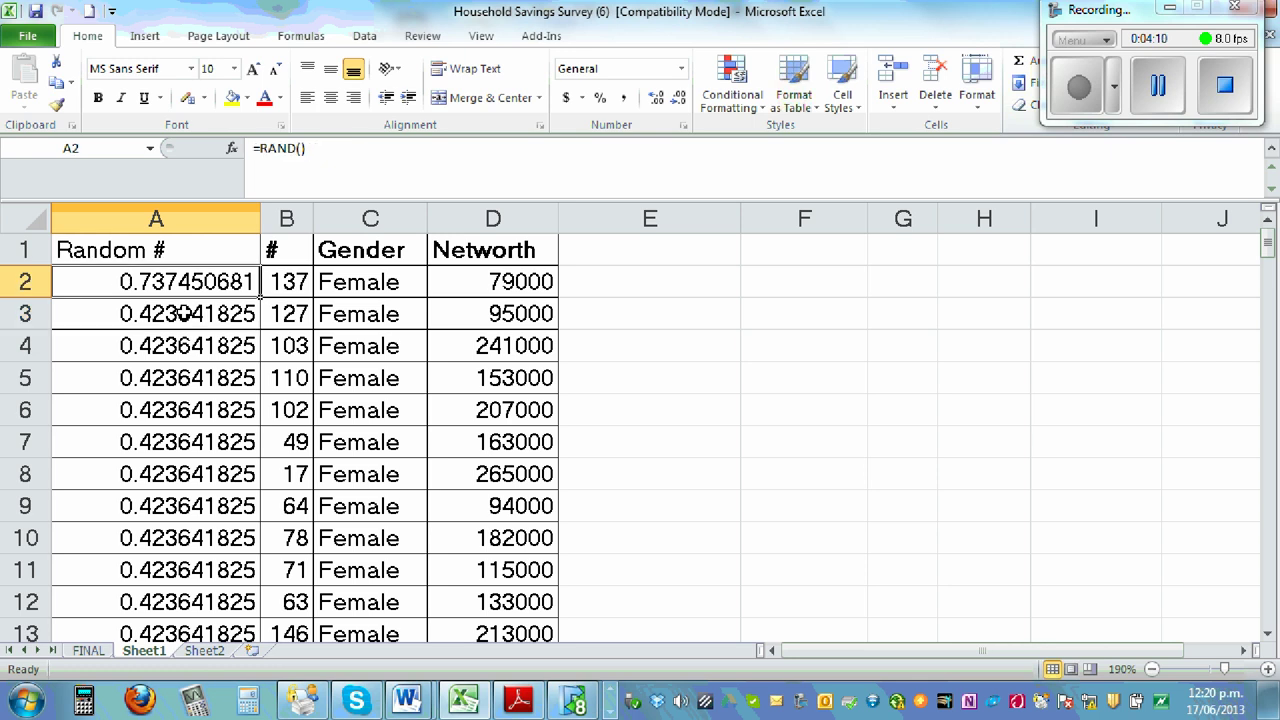
{"action": "double_click", "coordinate": [258, 297]}
Replace the RAND formulas in column A with their fixed values, slightly widen the column, and check the content of A2.
{"action": "right_click", "coordinate": [150, 412]}
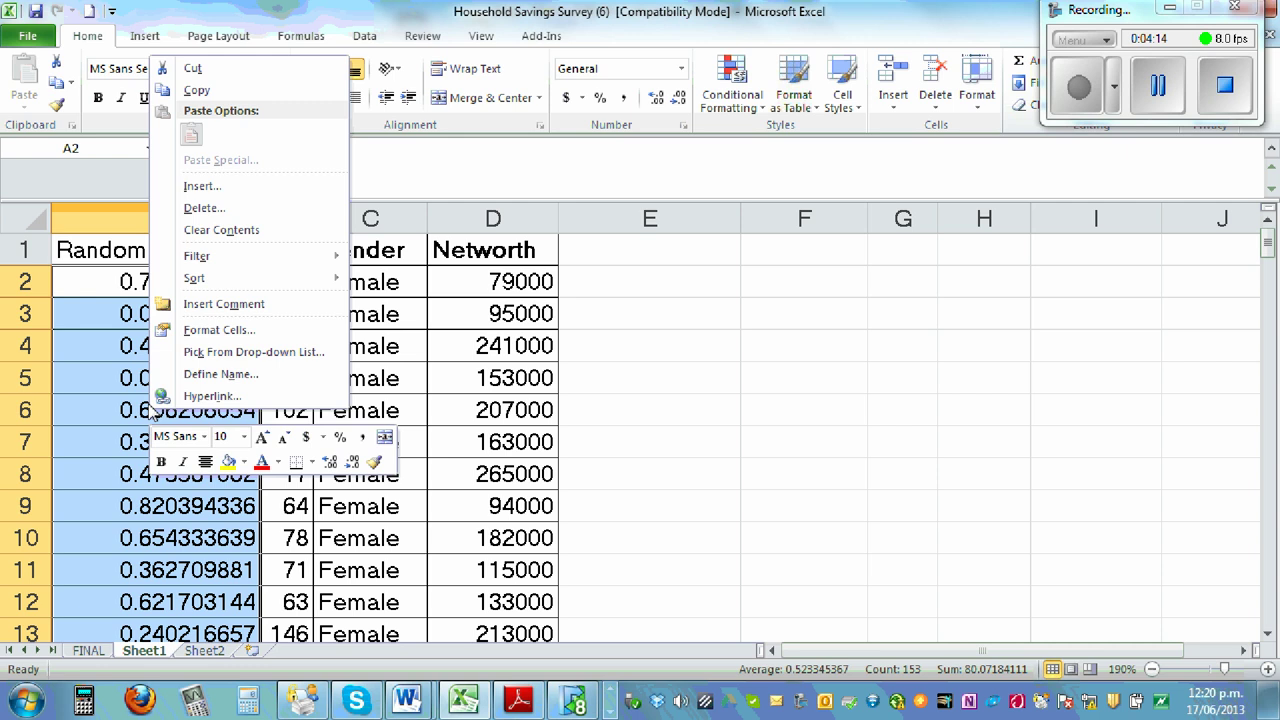
{"action": "left_click", "coordinate": [232, 90]}
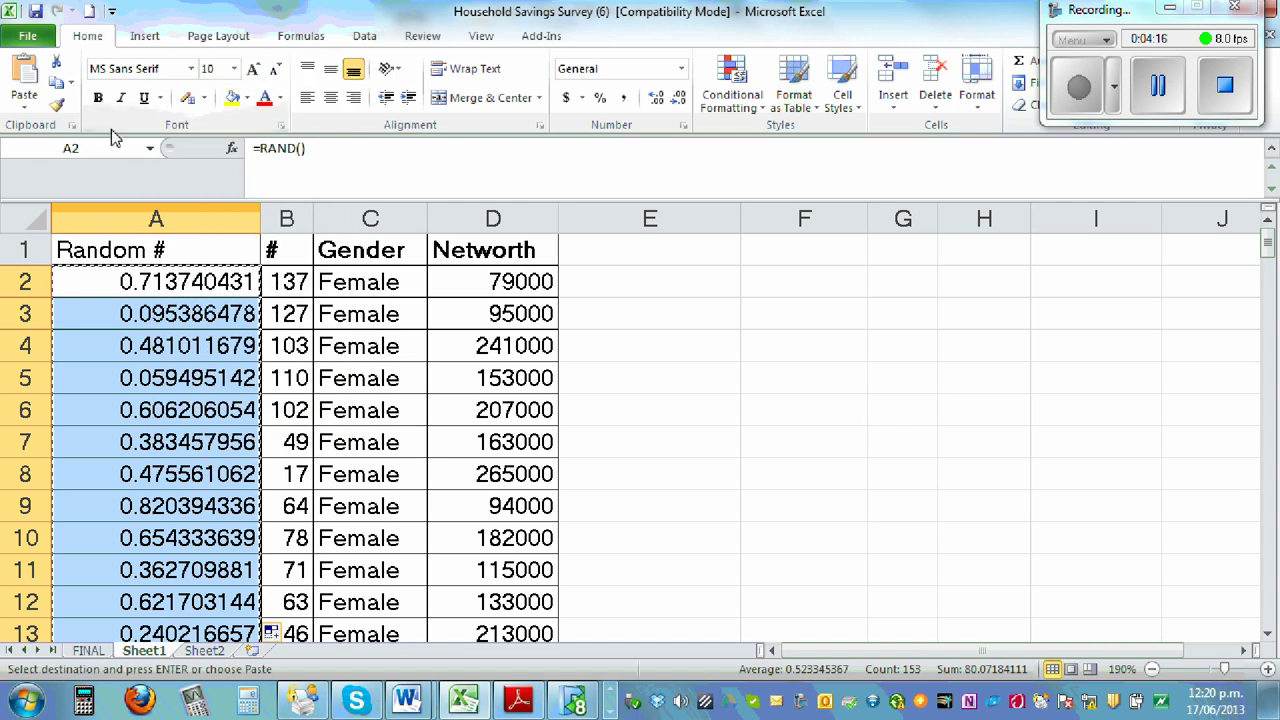
{"action": "left_click", "coordinate": [25, 100]}
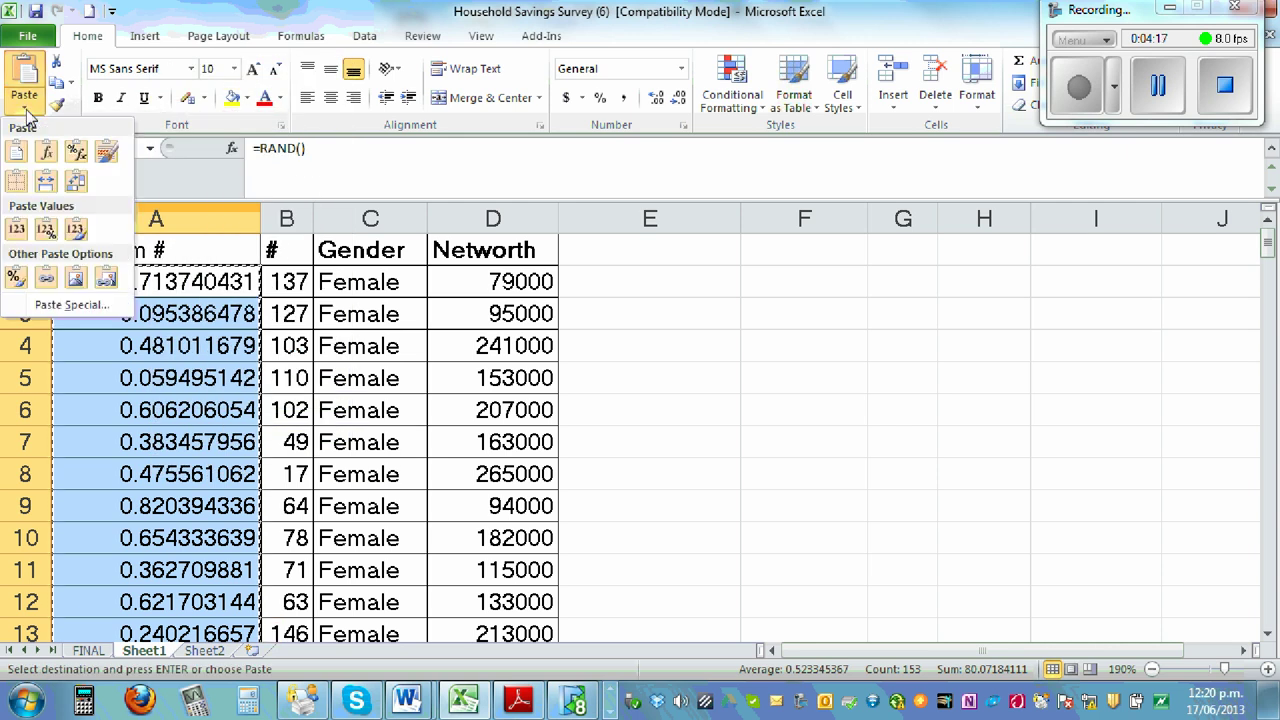
{"action": "left_click", "coordinate": [17, 230]}
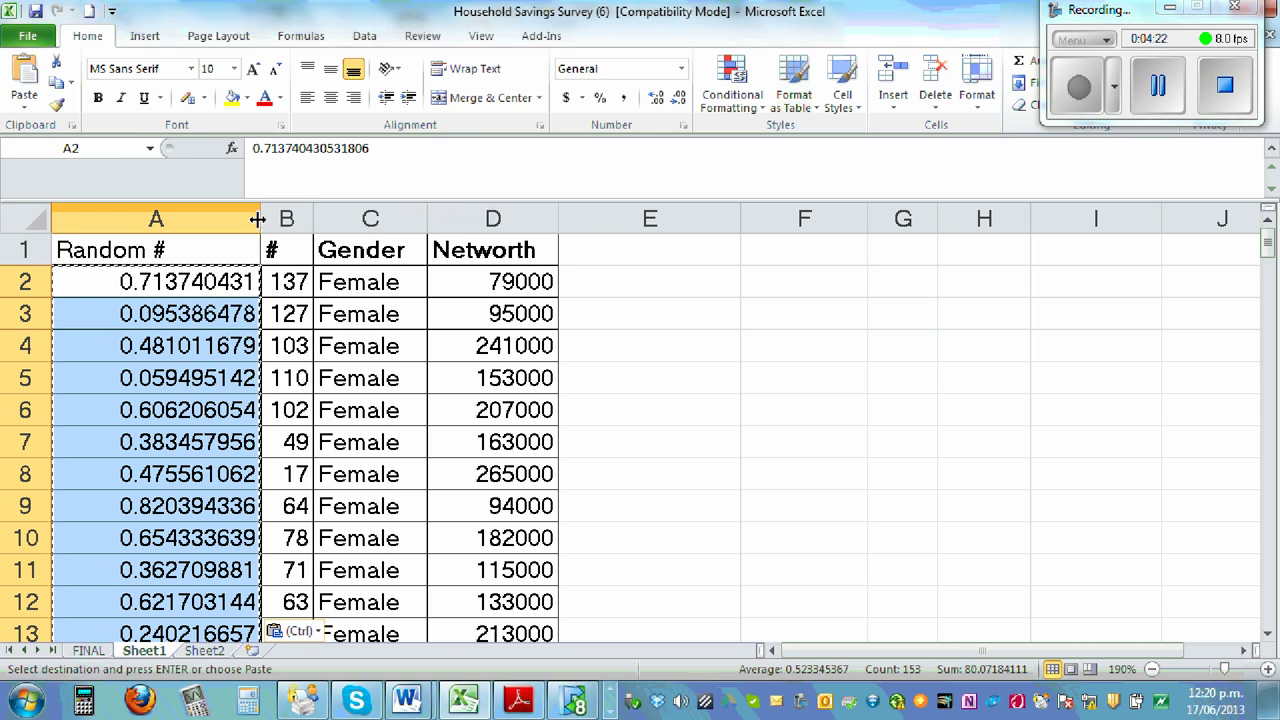
{"action": "left_click_drag", "start_coordinate": [258, 219], "coordinate": [292, 219]}
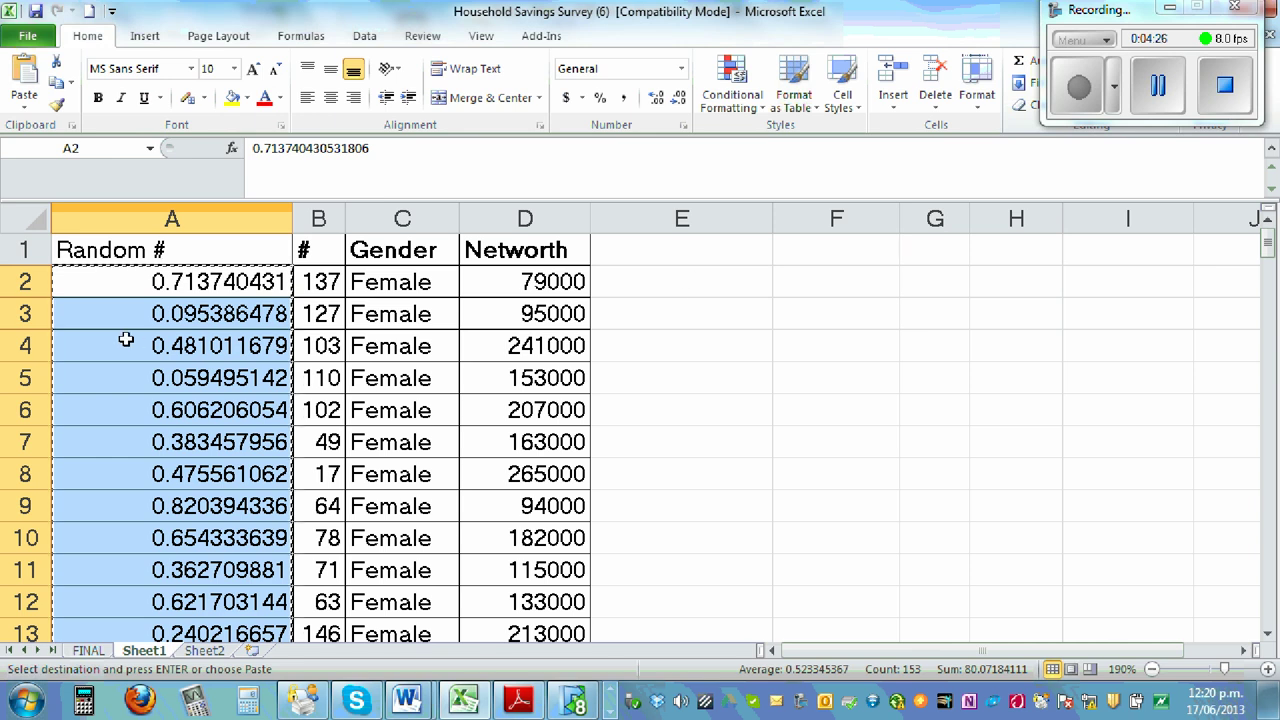
{"action": "left_click", "coordinate": [795, 322]}
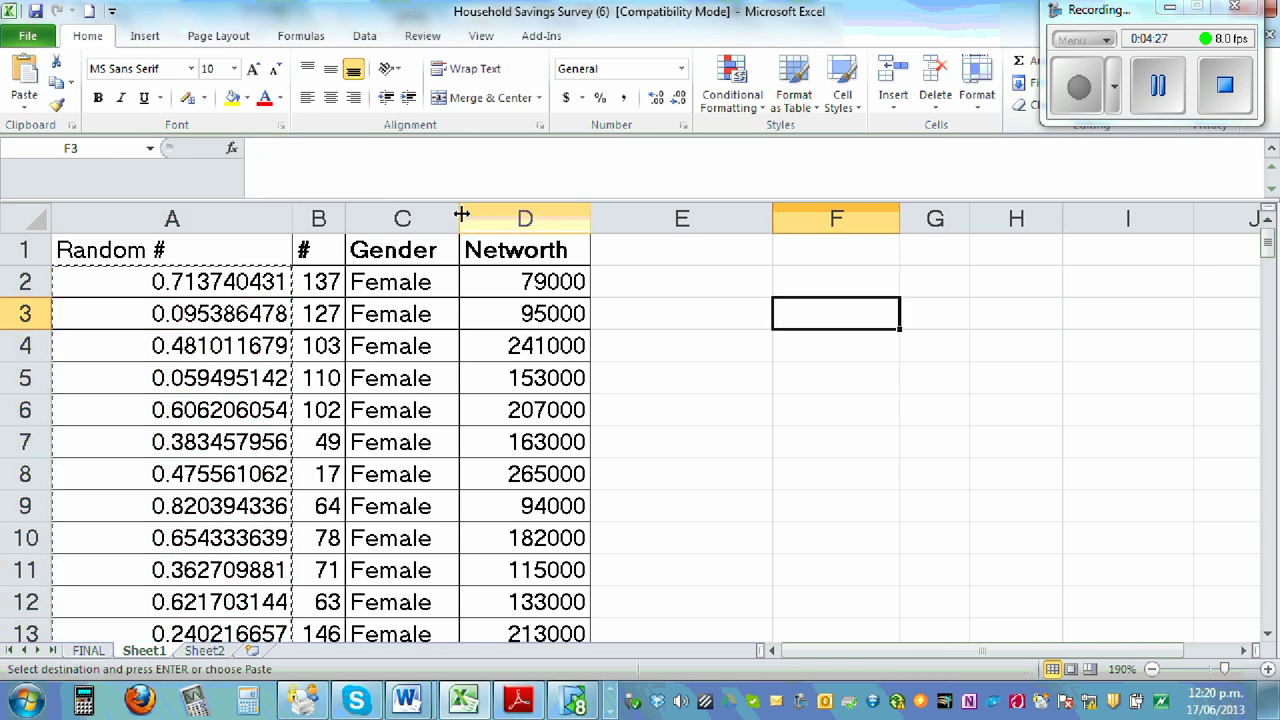
{"action": "left_click", "coordinate": [377, 175]}
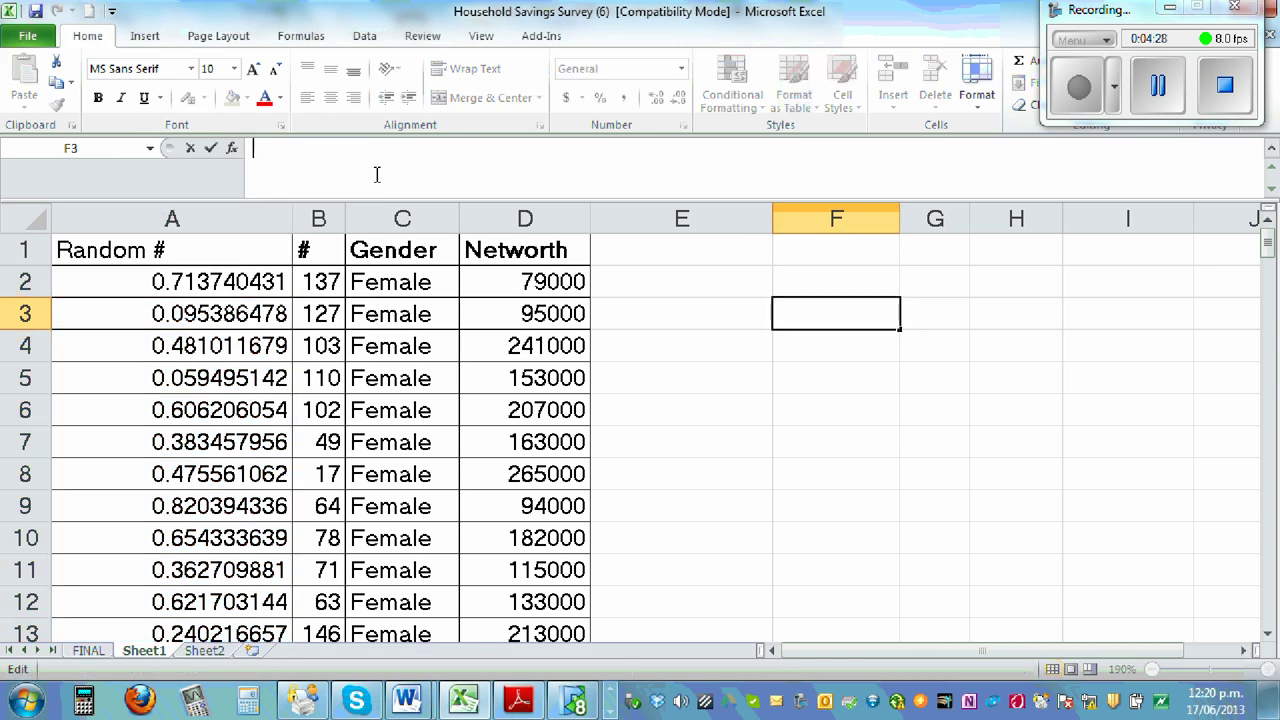
{"action": "left_click", "coordinate": [82, 279]}
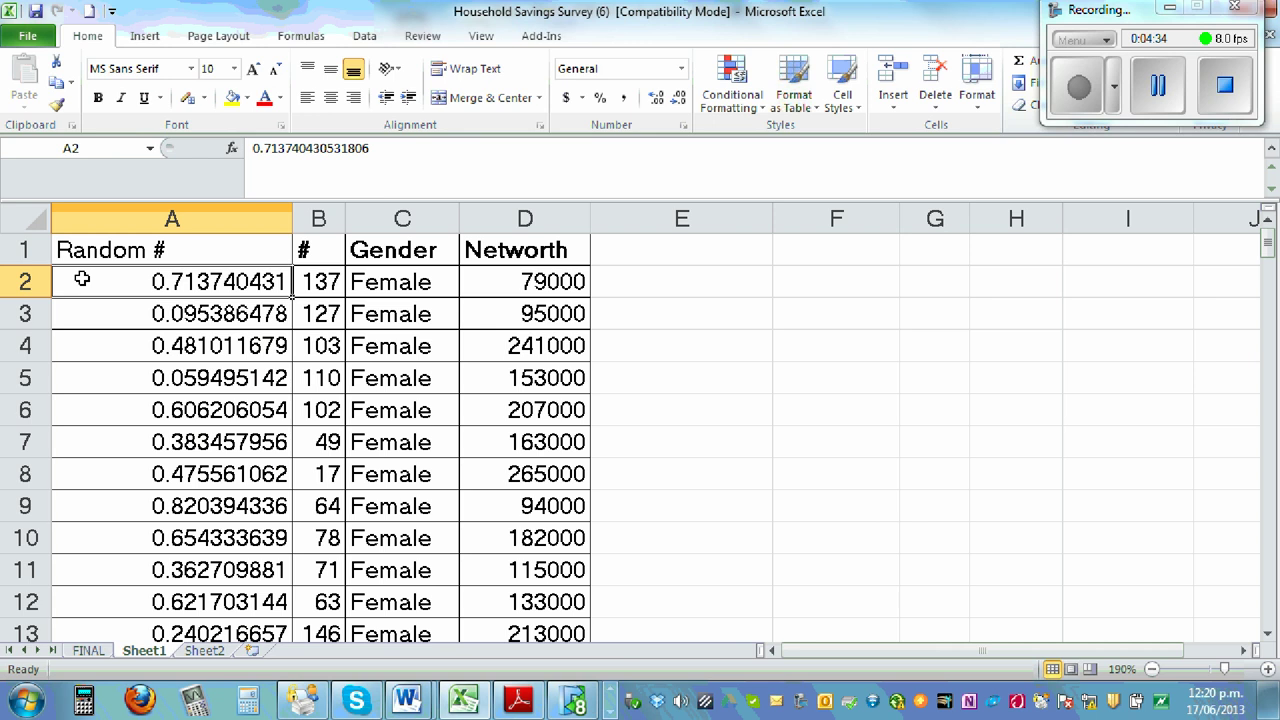
{"action": "left_click", "coordinate": [832, 319]}
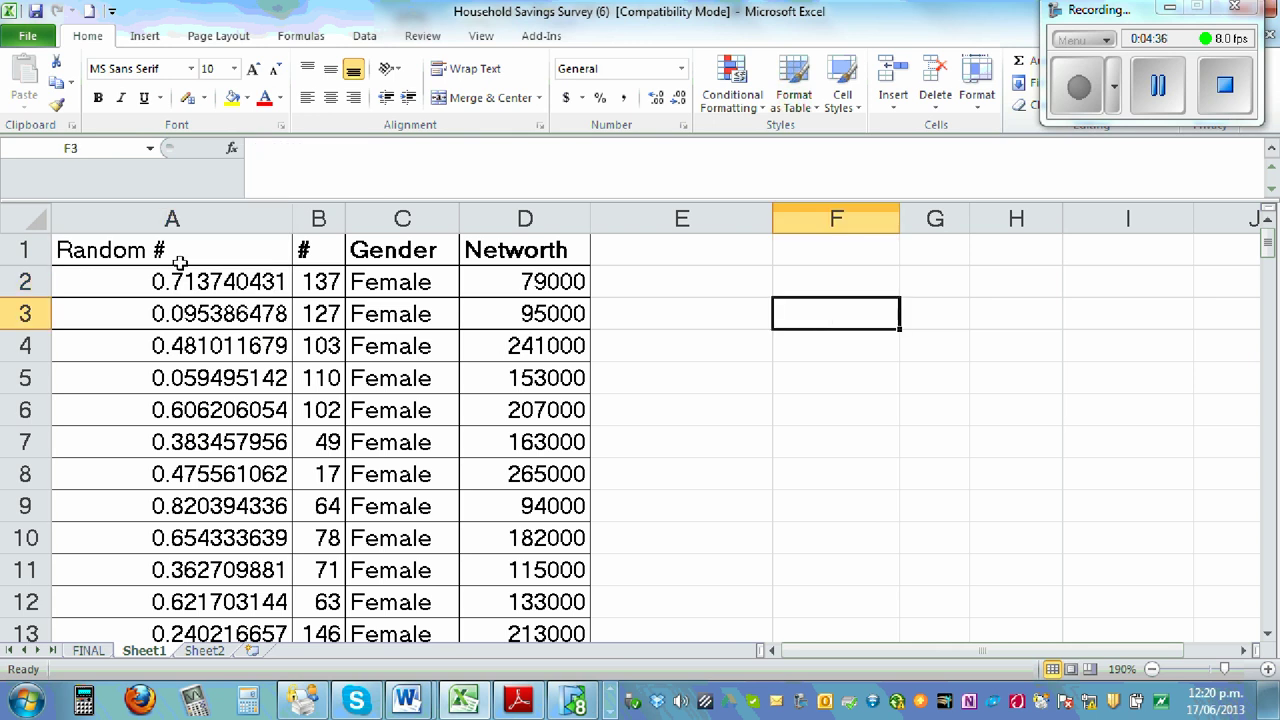
Sort all records in columns A to D, from row 2 to 154, by Random # from smallest to largest.
{"action": "left_click_drag", "start_coordinate": [152, 276], "coordinate": [525, 283]}
{"action": "key", "text": "ctrl+shift+Down"}
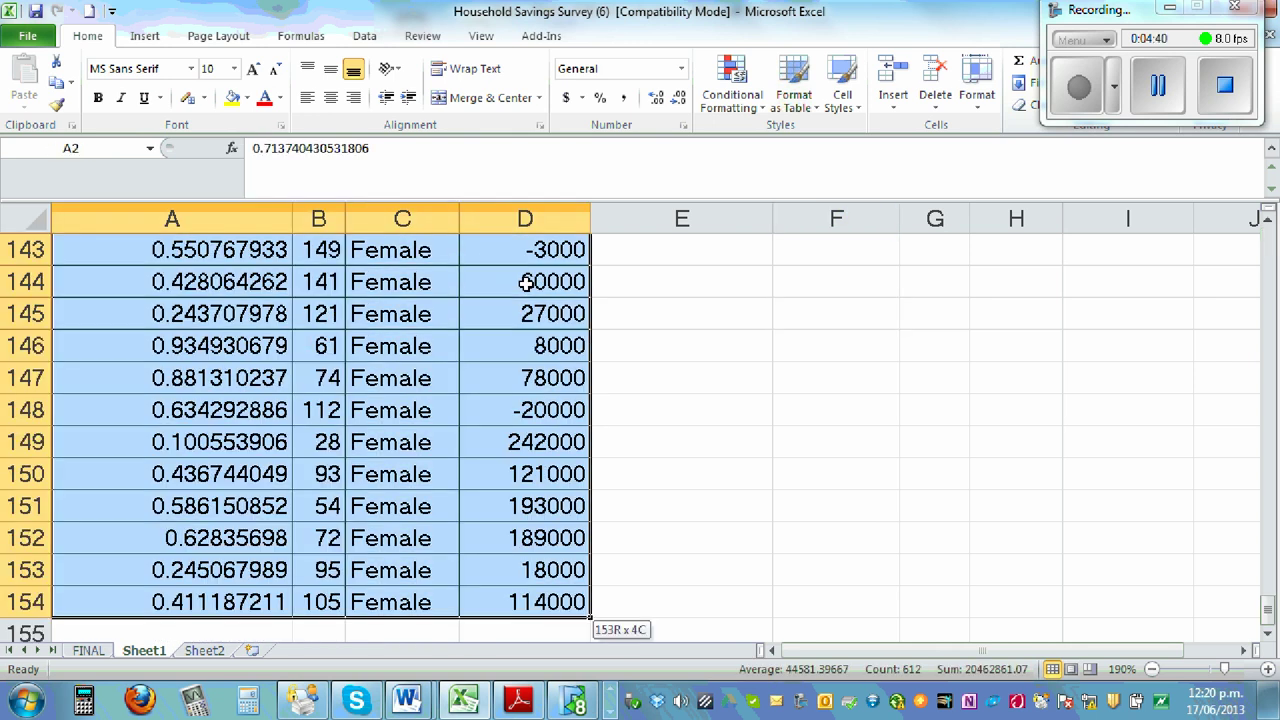
{"action": "right_click", "coordinate": [291, 377]}
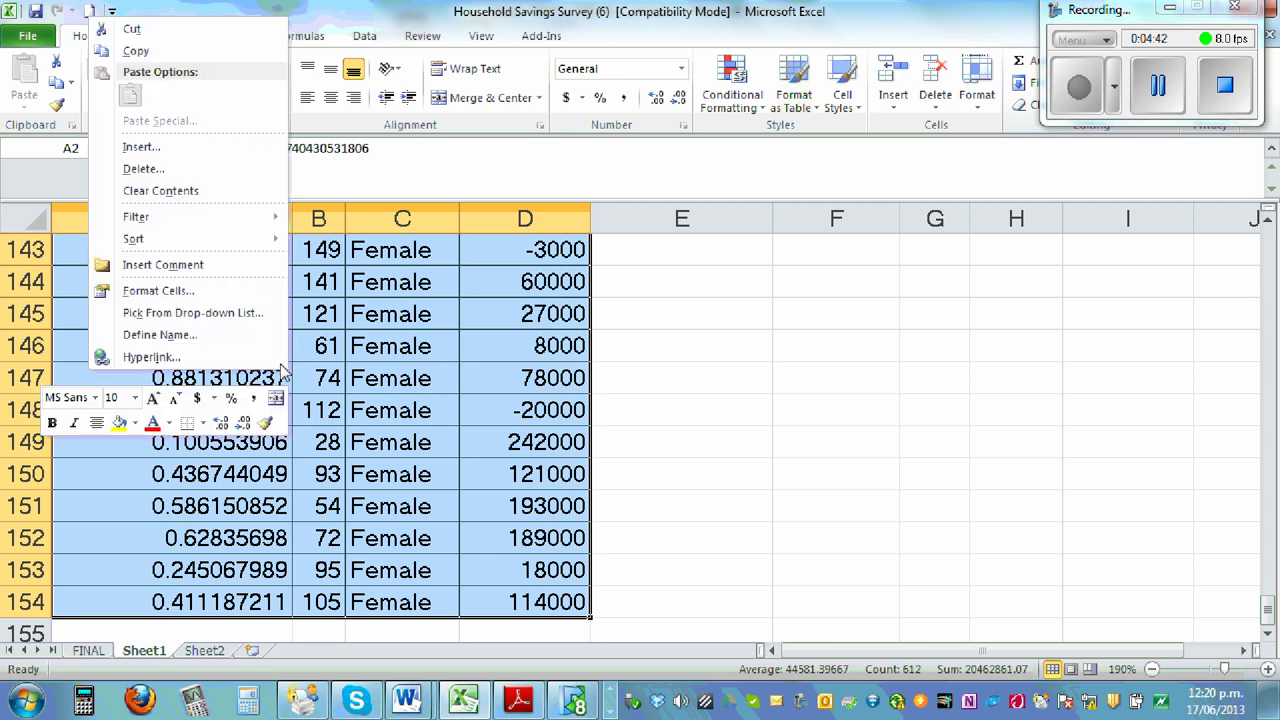
{"action": "mouse_move", "coordinate": [225, 240]}
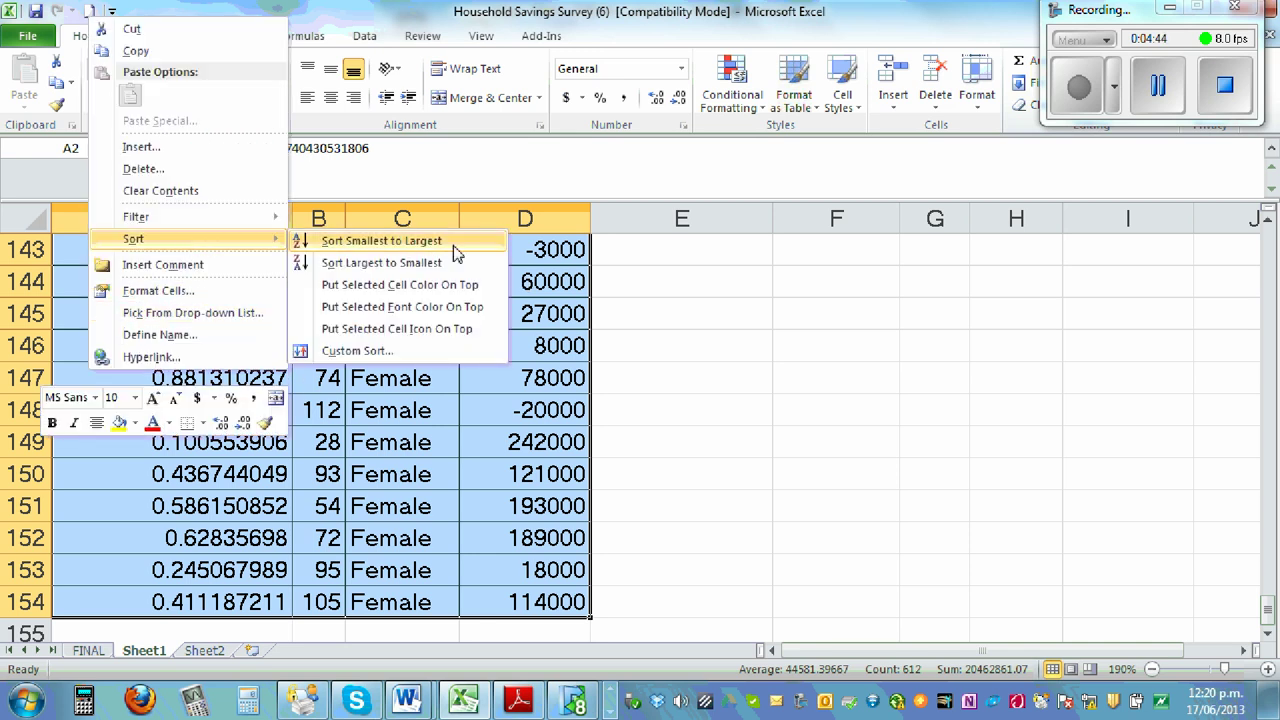
{"action": "left_click", "coordinate": [370, 241]}
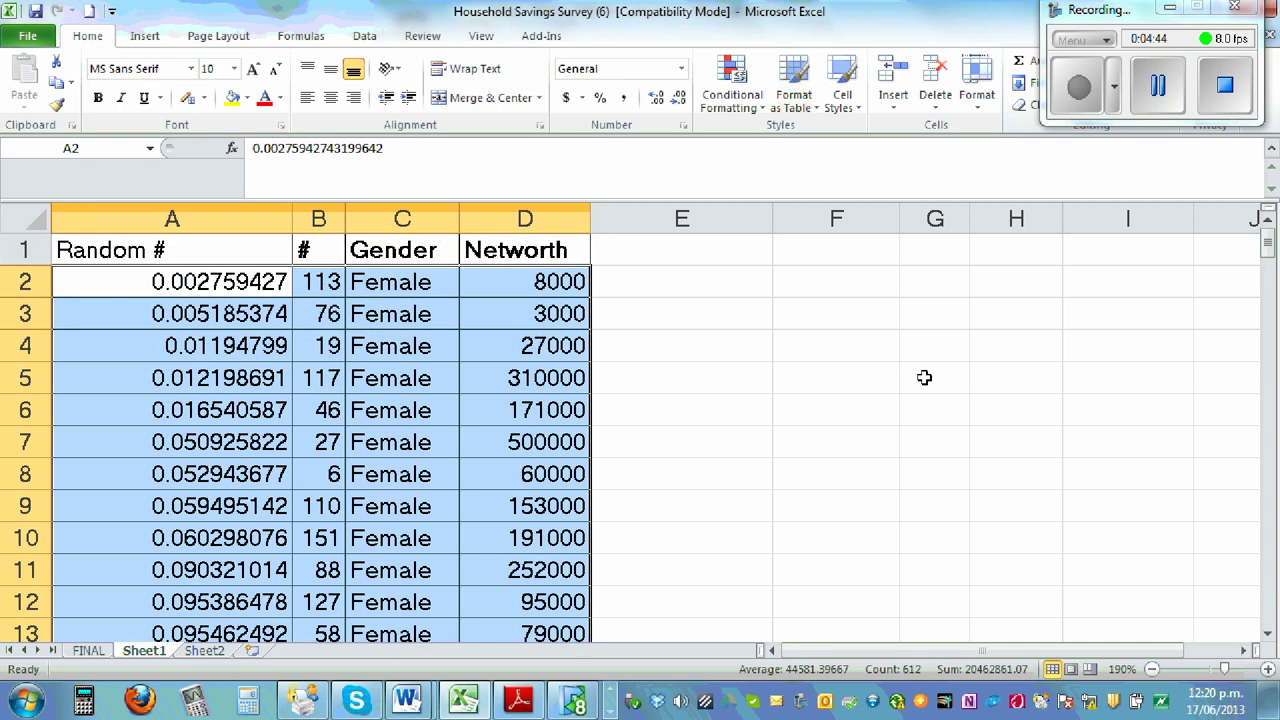
{"action": "left_click", "coordinate": [866, 336]}
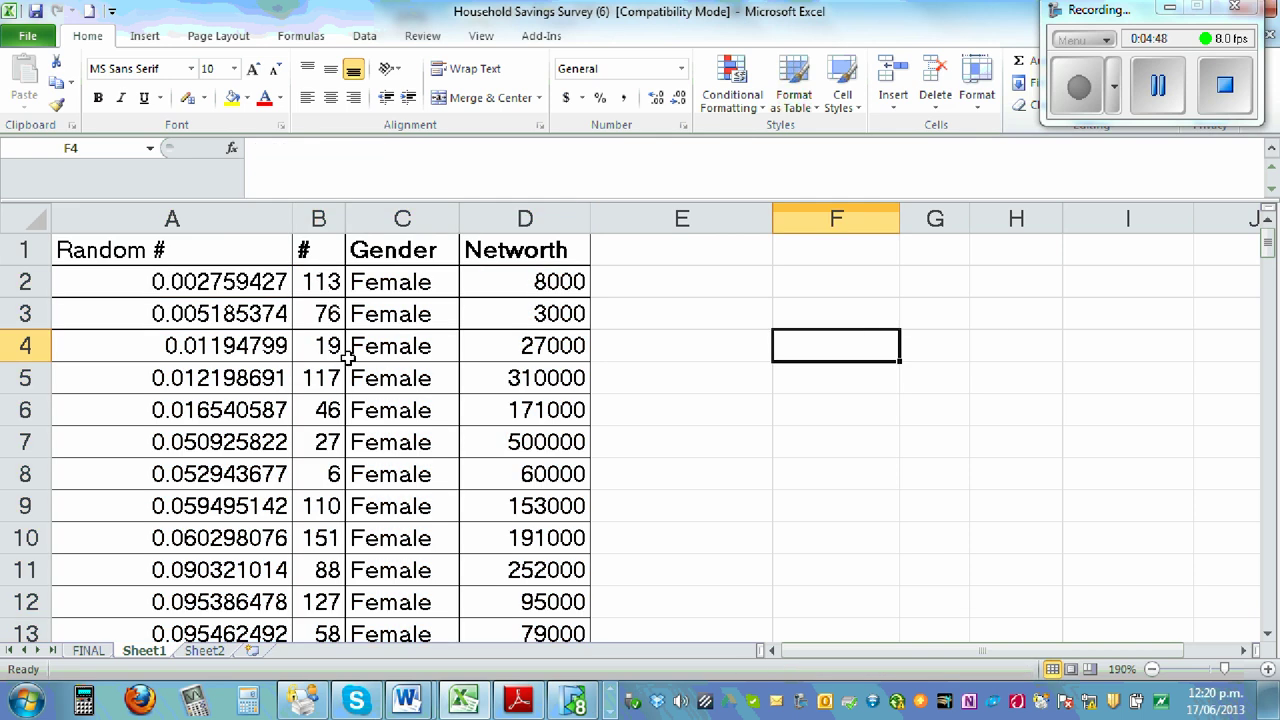
Enter the numbers 1, 2 and 3 in cells E2 to E4 beside the first sorted records.
{"action": "left_click", "coordinate": [644, 284]}
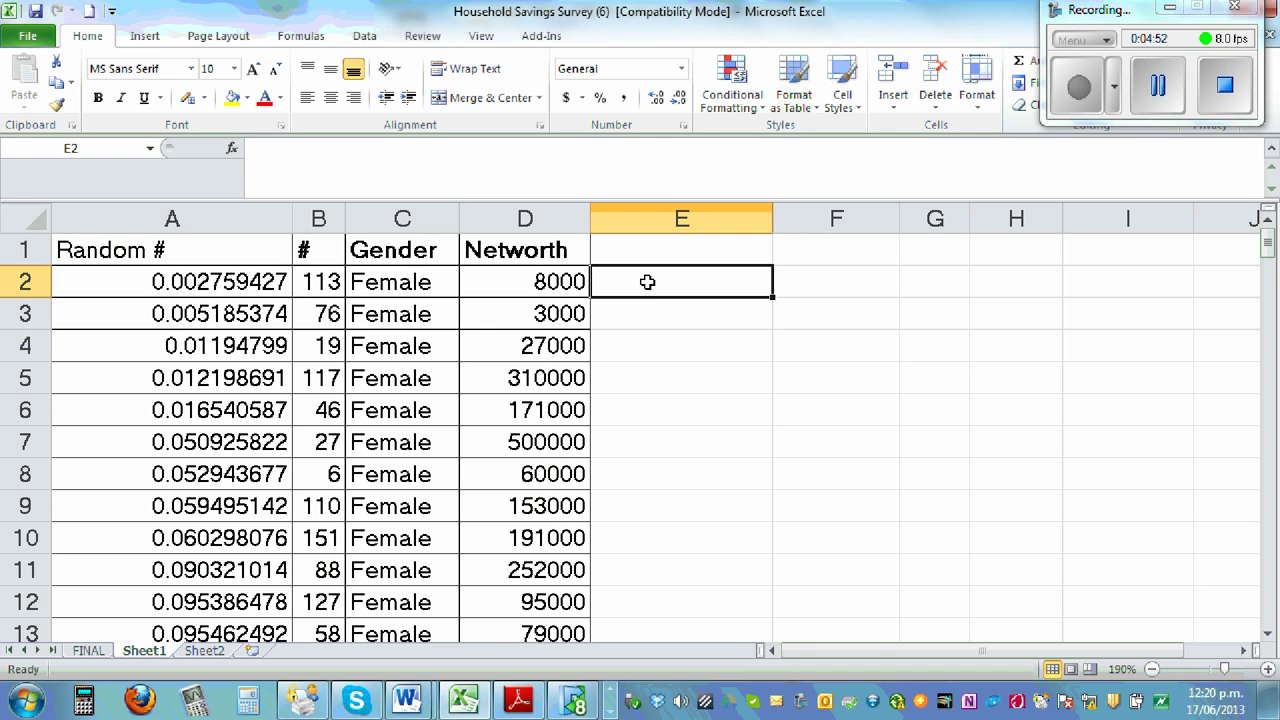
{"action": "type", "text": "1"}
{"action": "key", "text": "Return"}
{"action": "type", "text": "2"}
{"action": "key", "text": "Return"}
{"action": "type", "text": "3"}
{"action": "key", "text": "Return"}
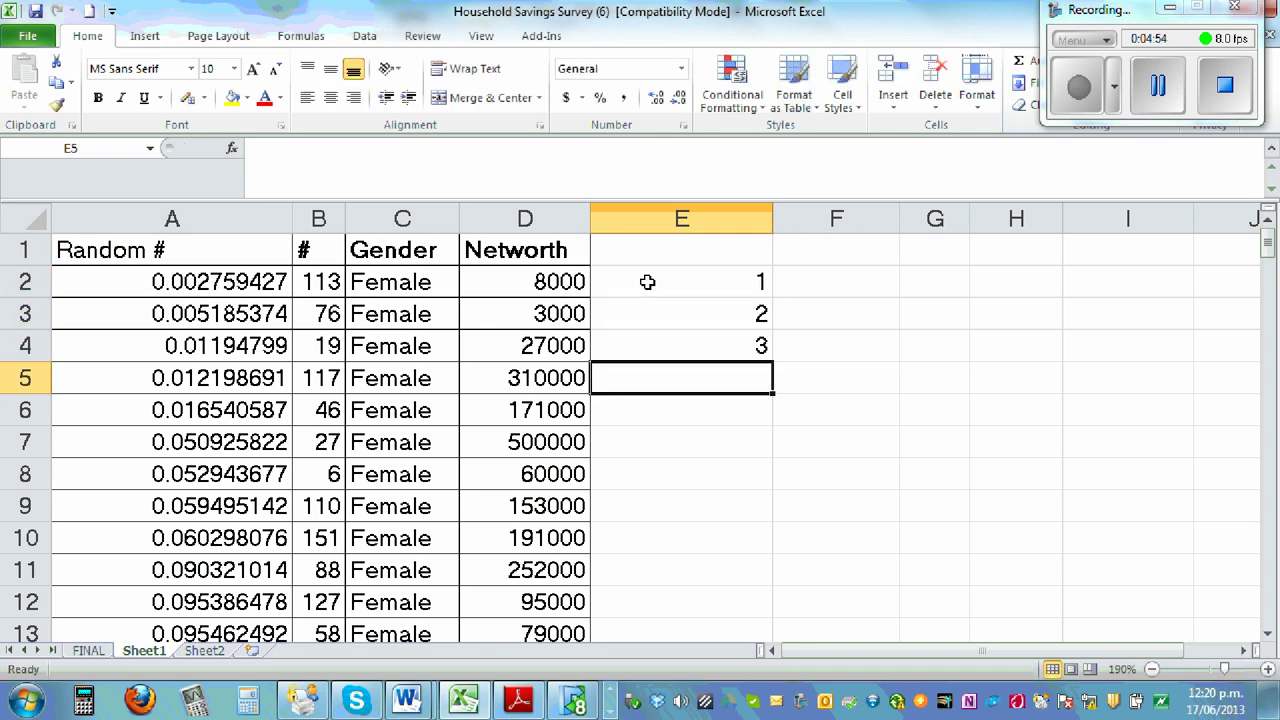
Extend the 1, 2, 3 series in E2:E4 down column E to the last record.
{"action": "left_click_drag", "start_coordinate": [741, 288], "coordinate": [735, 348]}
{"action": "double_click", "coordinate": [773, 364]}
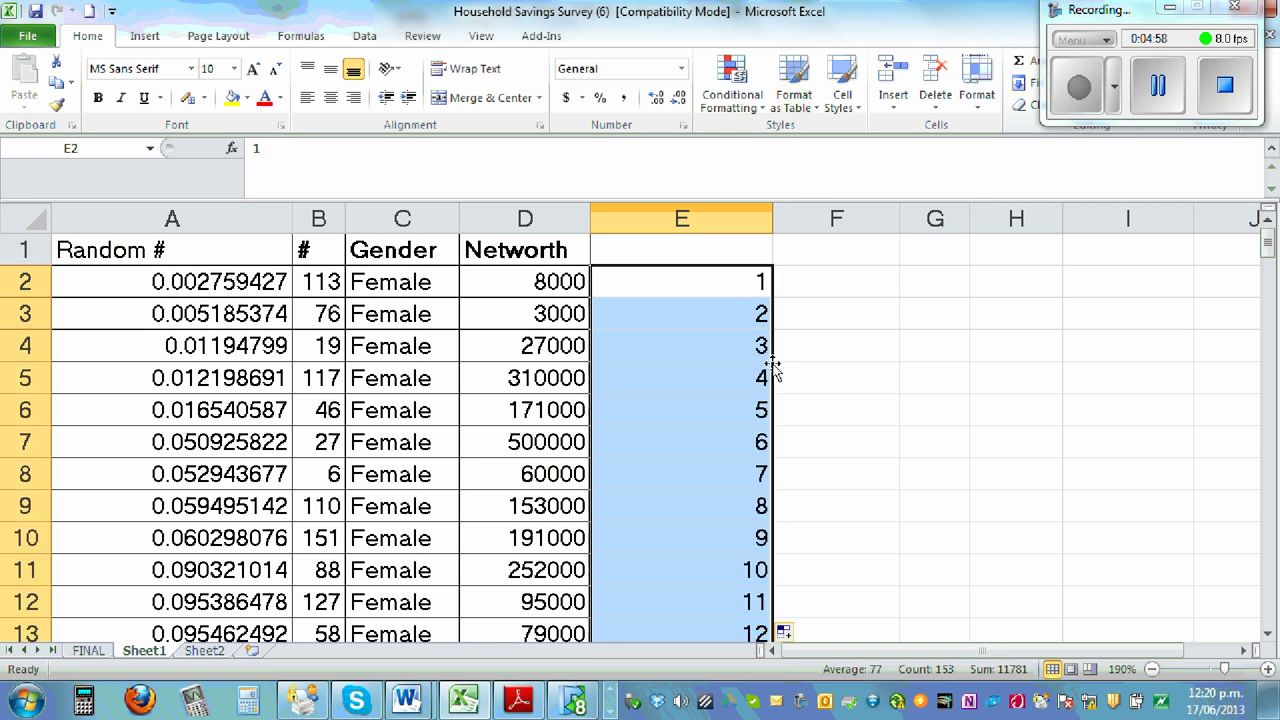
{"action": "scroll", "coordinate": [837, 420], "scroll_direction": "down", "scroll_amount": 1}
{"action": "scroll", "coordinate": [838, 419], "scroll_direction": "up", "scroll_amount": 1}
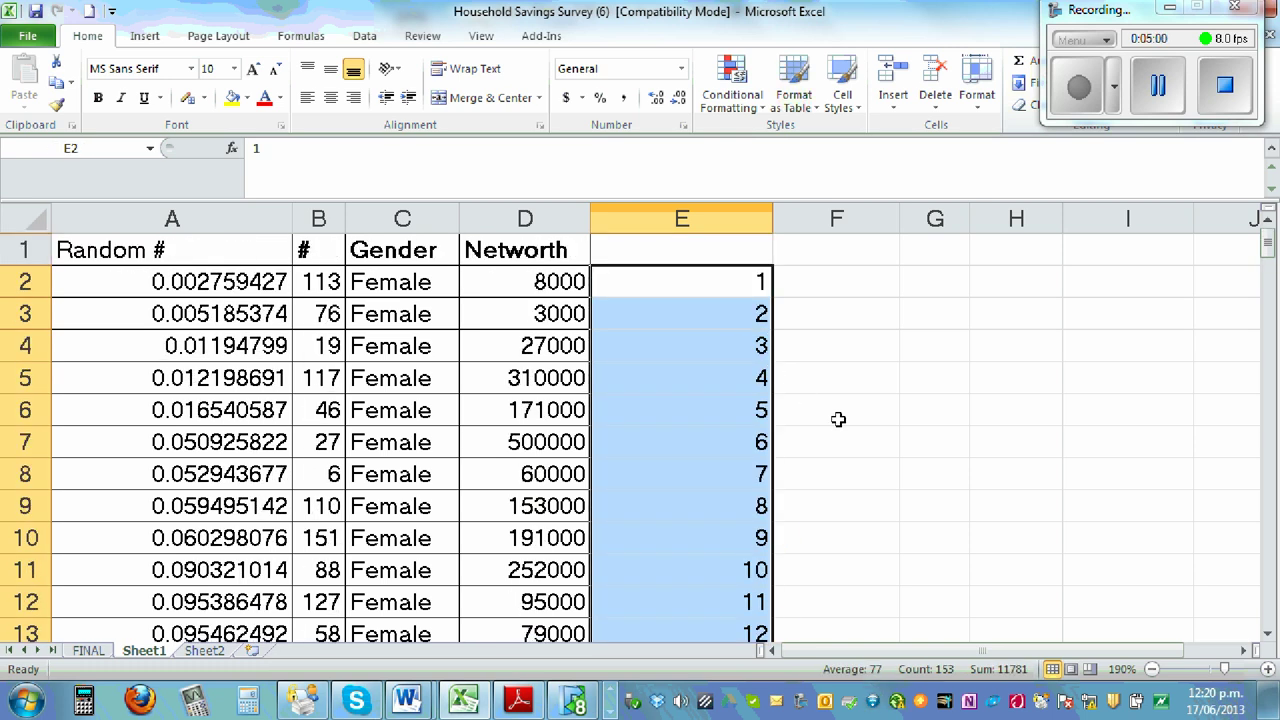
Copy the first 30 Networth values and their numbers (D2:E31) to cell B1 of a new worksheet and narrow columns B and C.
{"action": "left_click_drag", "start_coordinate": [510, 298], "coordinate": [756, 441]}
{"action": "right_click", "coordinate": [654, 366]}
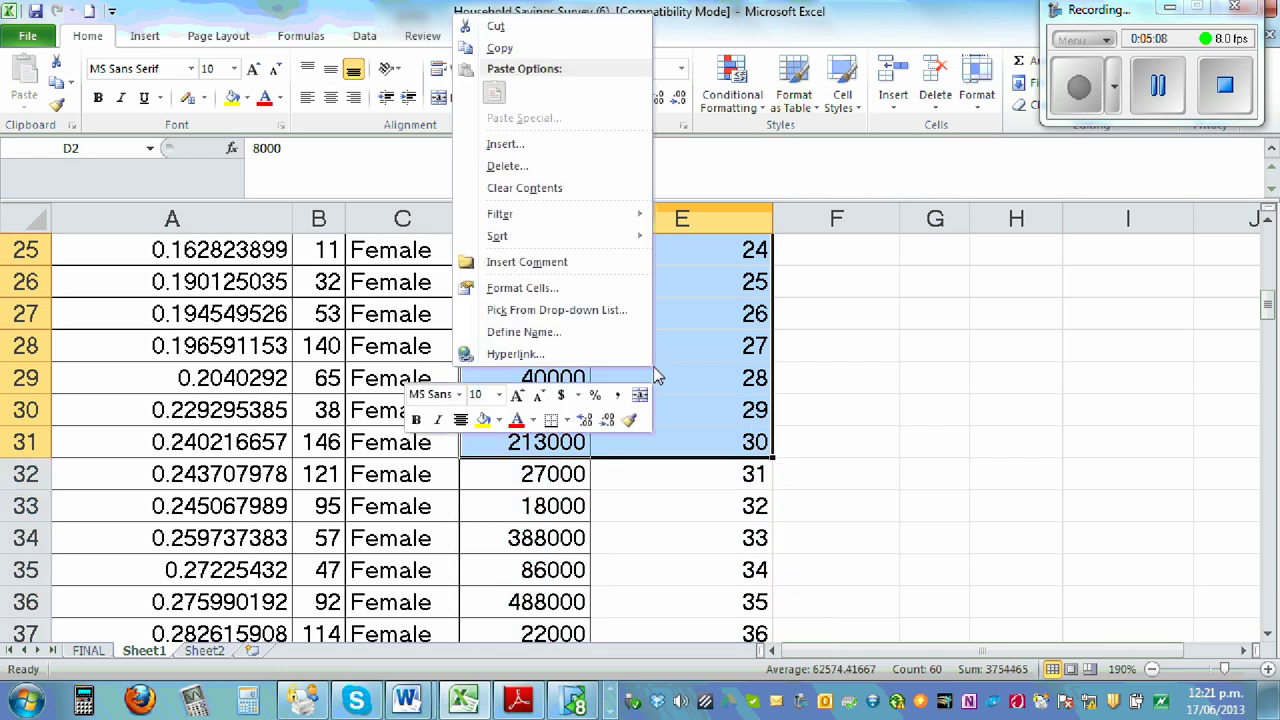
{"action": "left_click", "coordinate": [498, 48]}
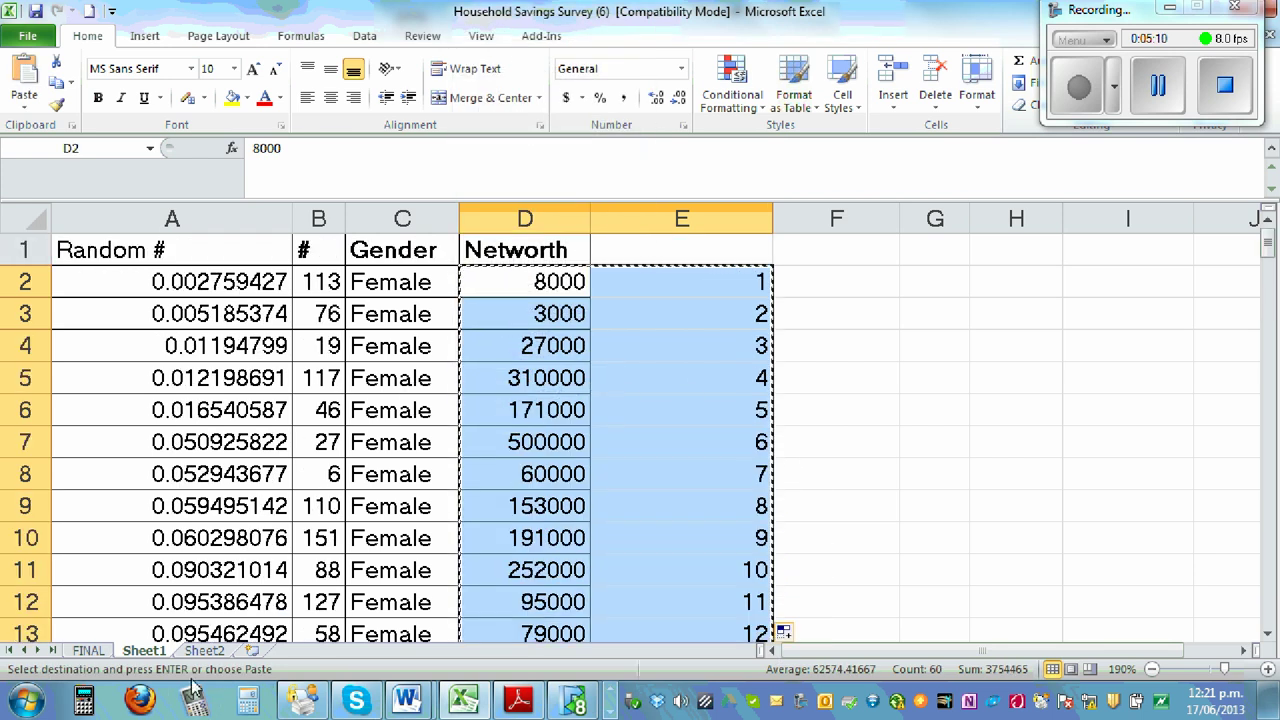
{"action": "left_click", "coordinate": [264, 651]}
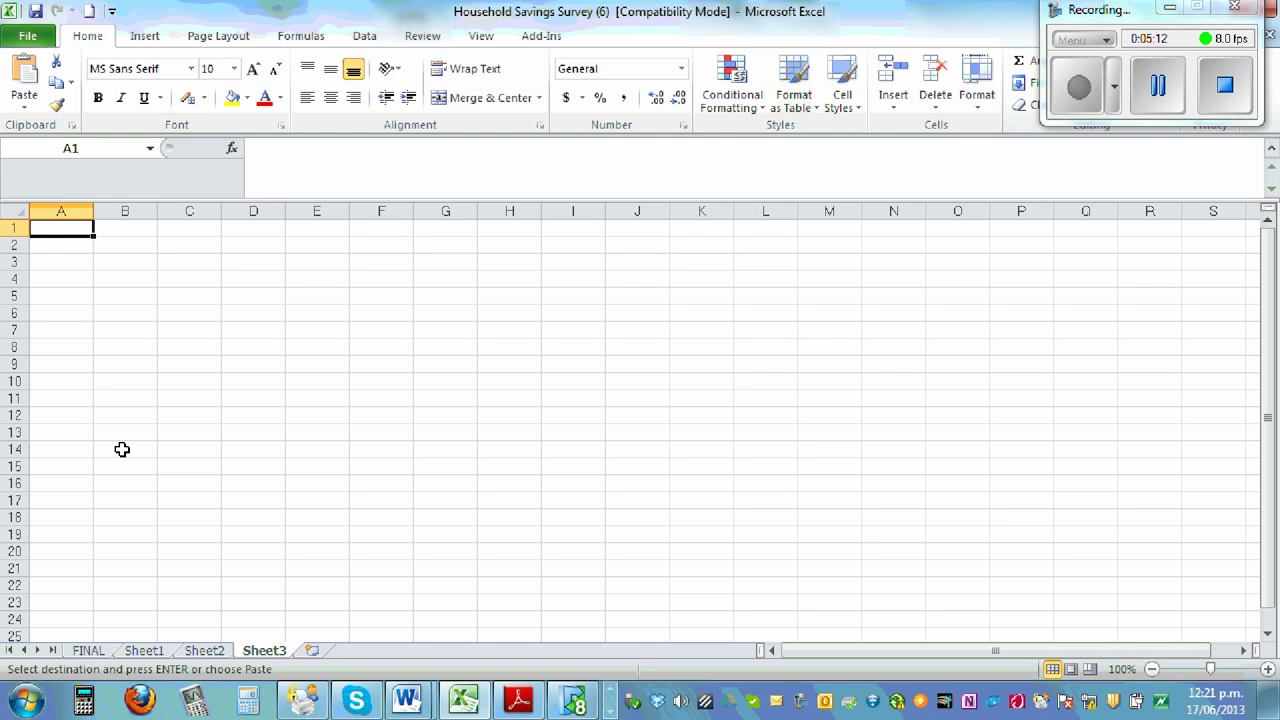
{"action": "left_click", "coordinate": [121, 231]}
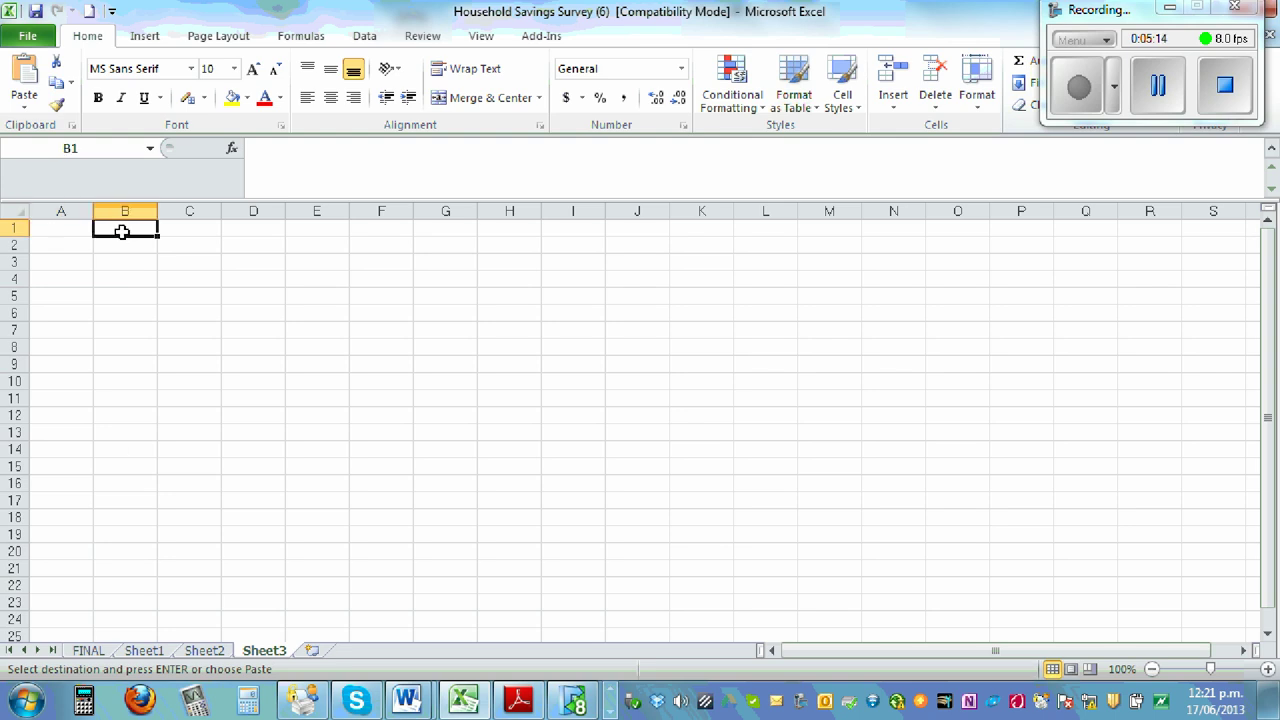
{"action": "key", "text": "ctrl+v"}
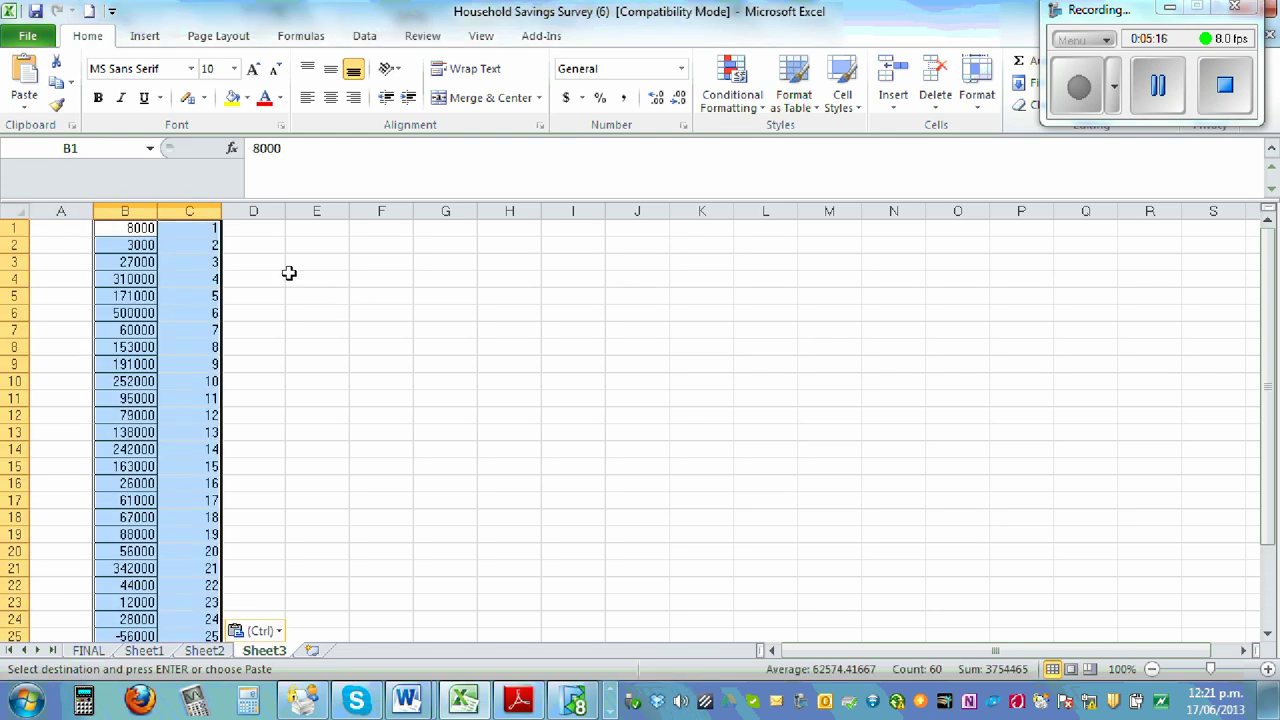
{"action": "left_click_drag", "start_coordinate": [157, 211], "coordinate": [142, 211]}
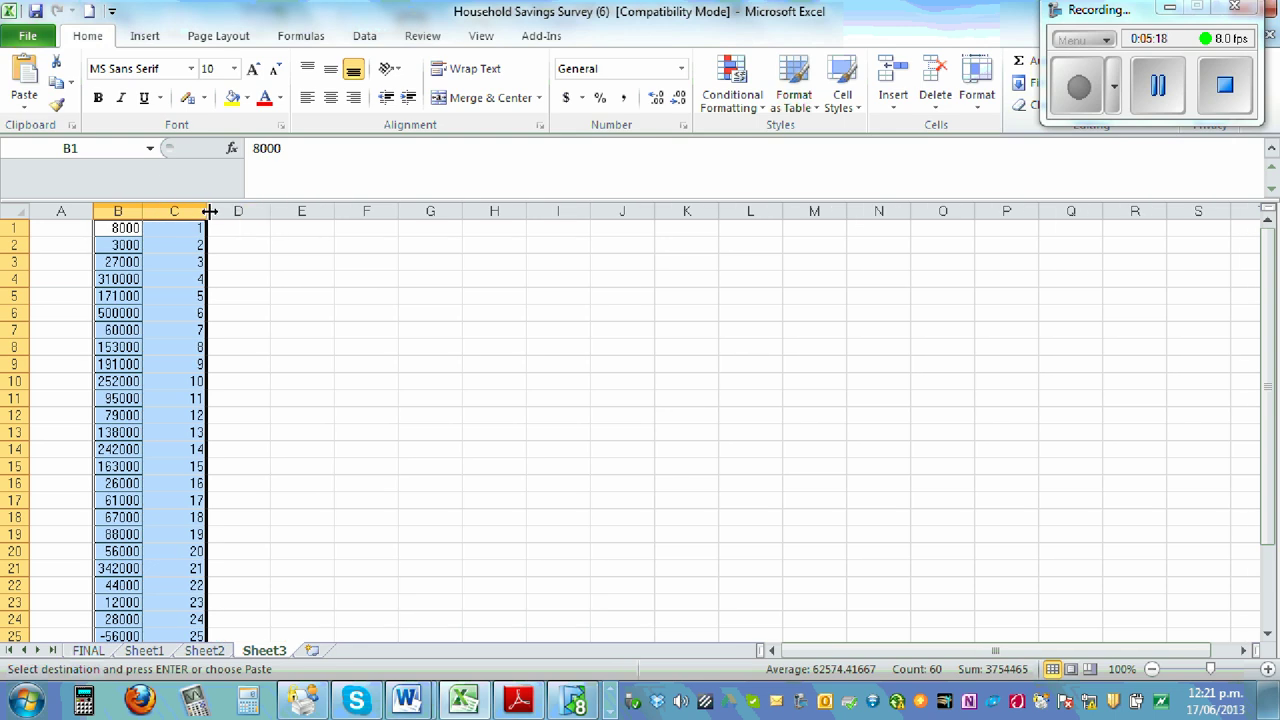
{"action": "double_click", "coordinate": [206, 211]}
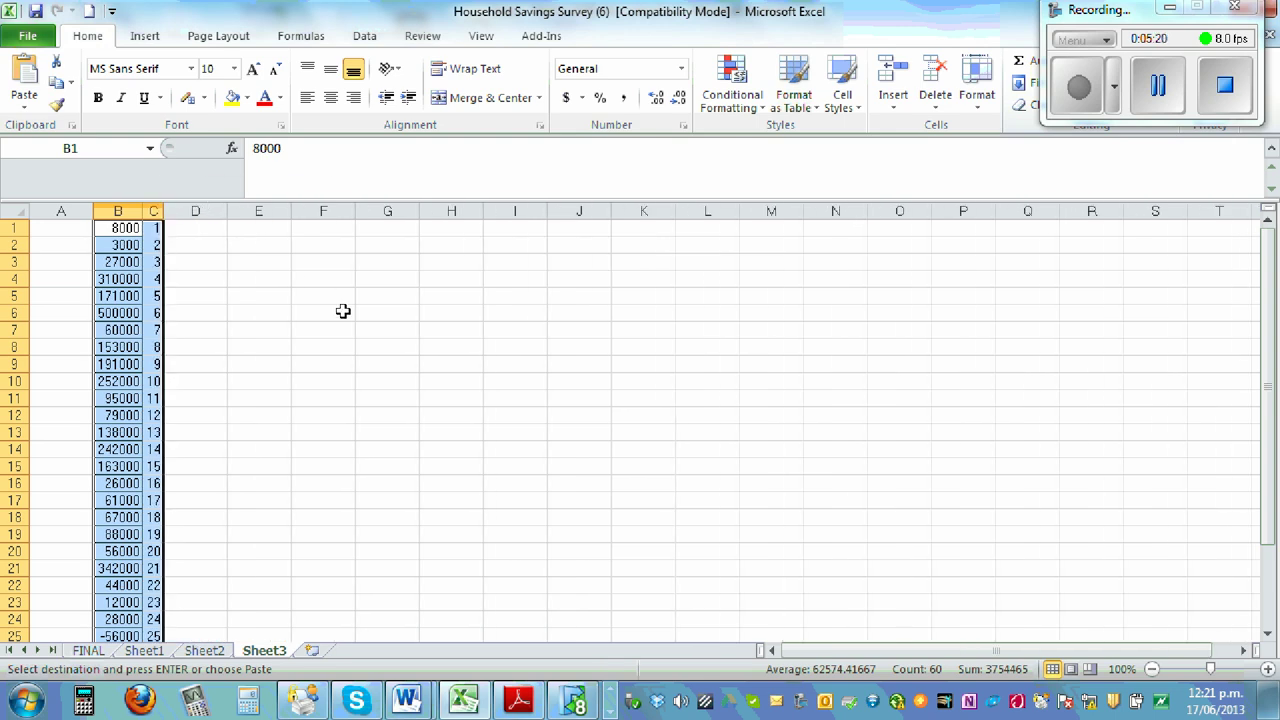
Enter =RAND() in cell A2 of Sheet1 and fill it down column A to the last record.
{"action": "left_click", "coordinate": [141, 650]}
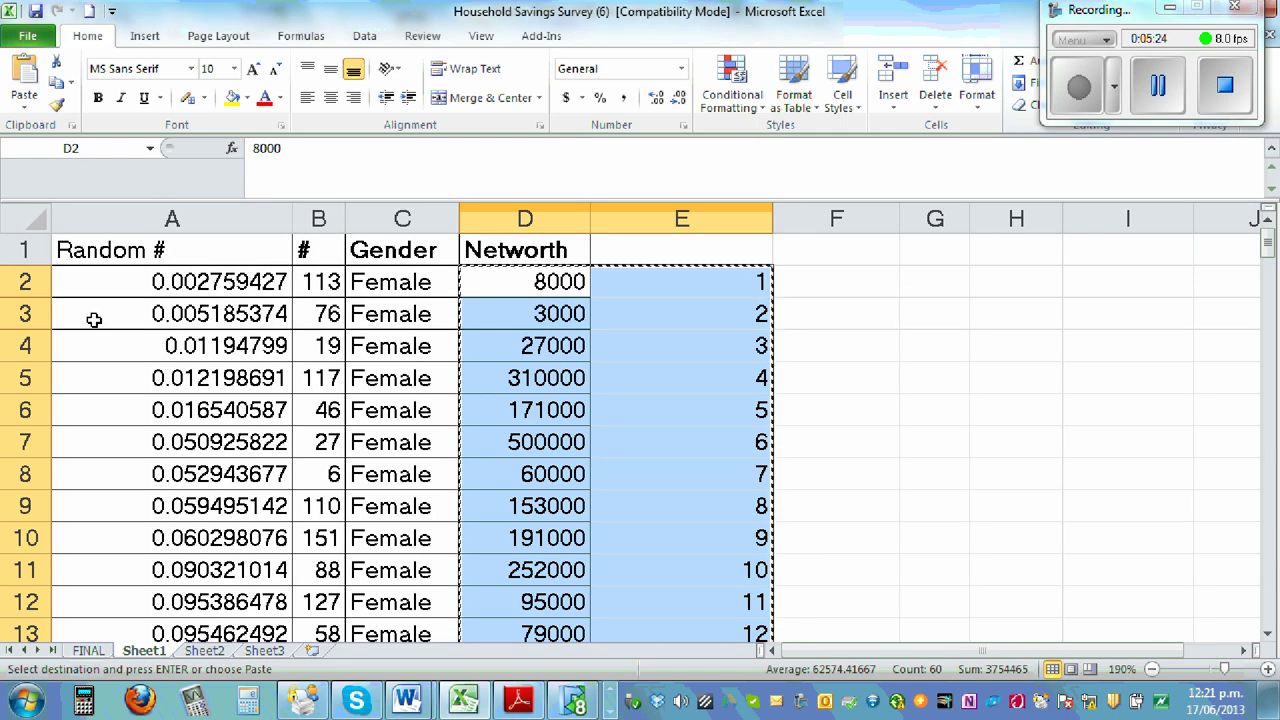
{"action": "left_click", "coordinate": [150, 283]}
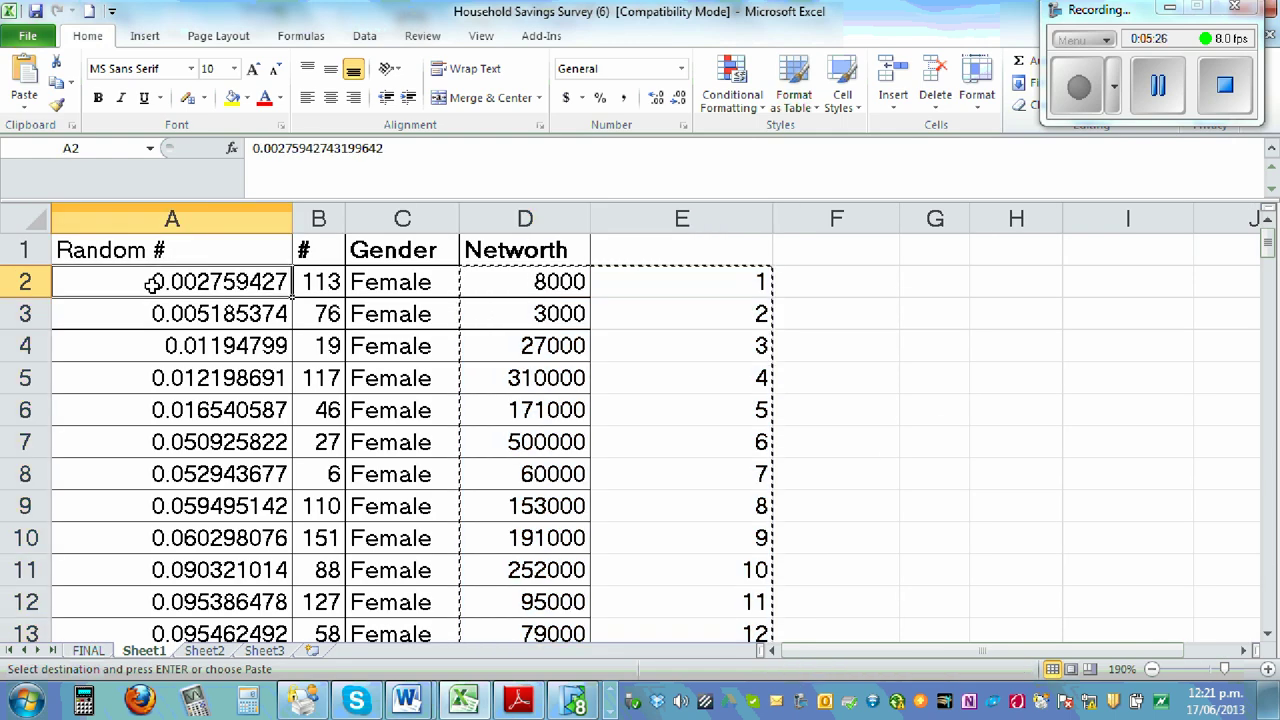
{"action": "type", "text": "=r"}
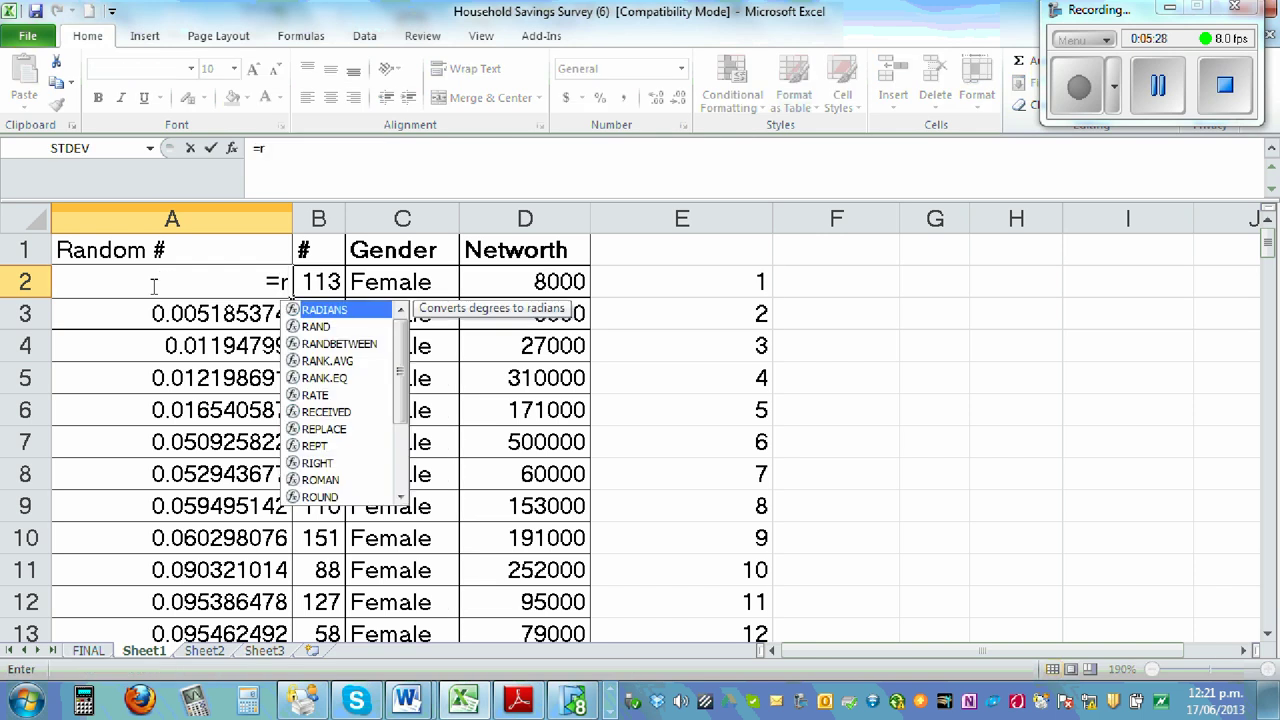
{"action": "type", "text": "and"}
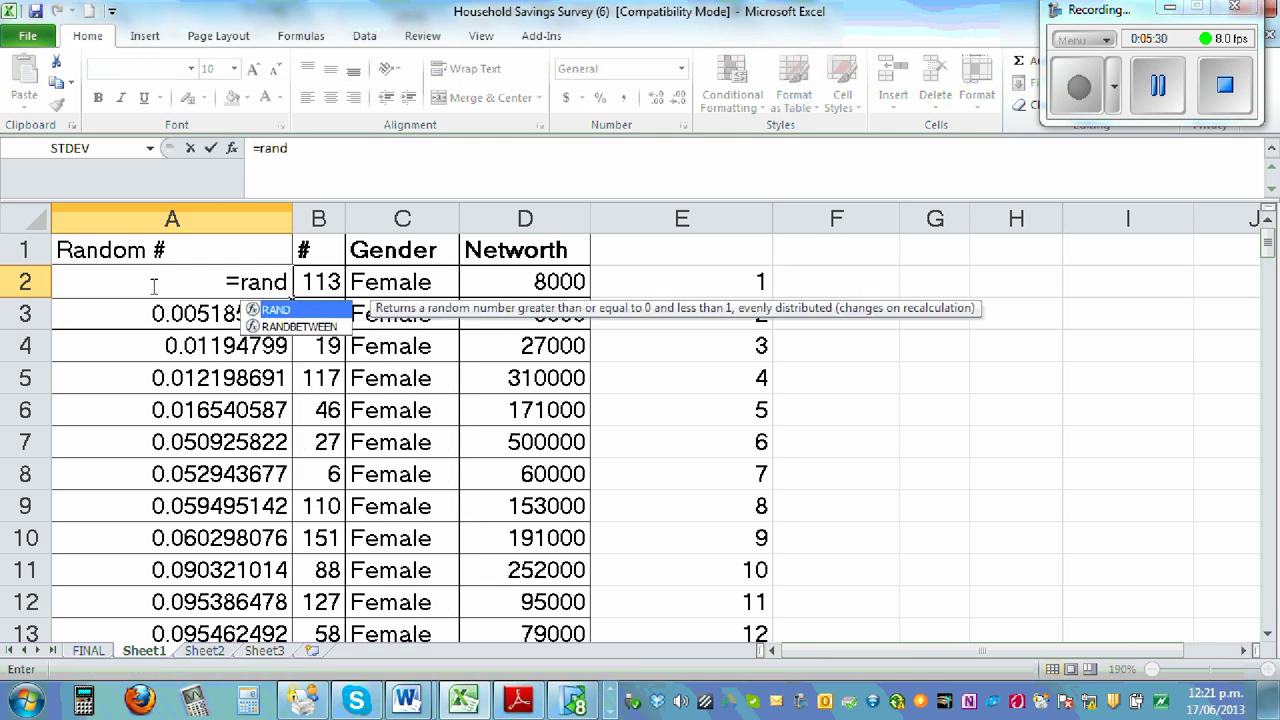
{"action": "type", "text": "(0"}
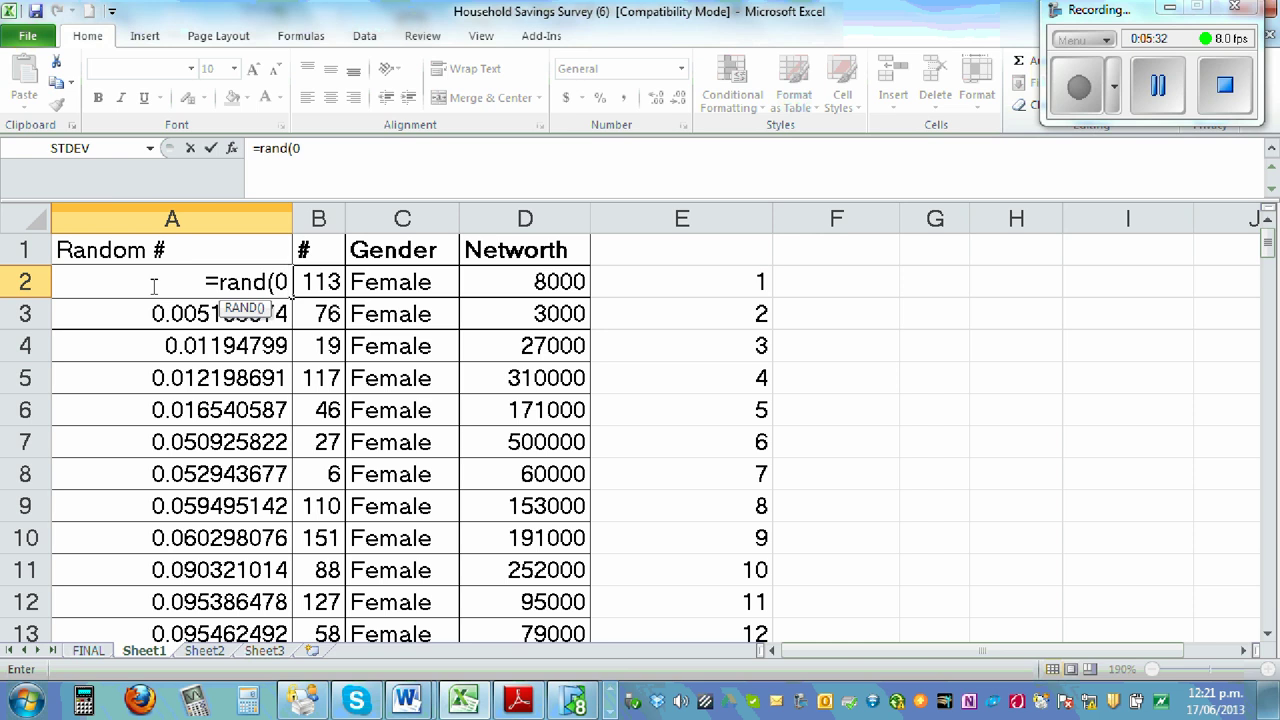
{"action": "key", "text": "Return"}
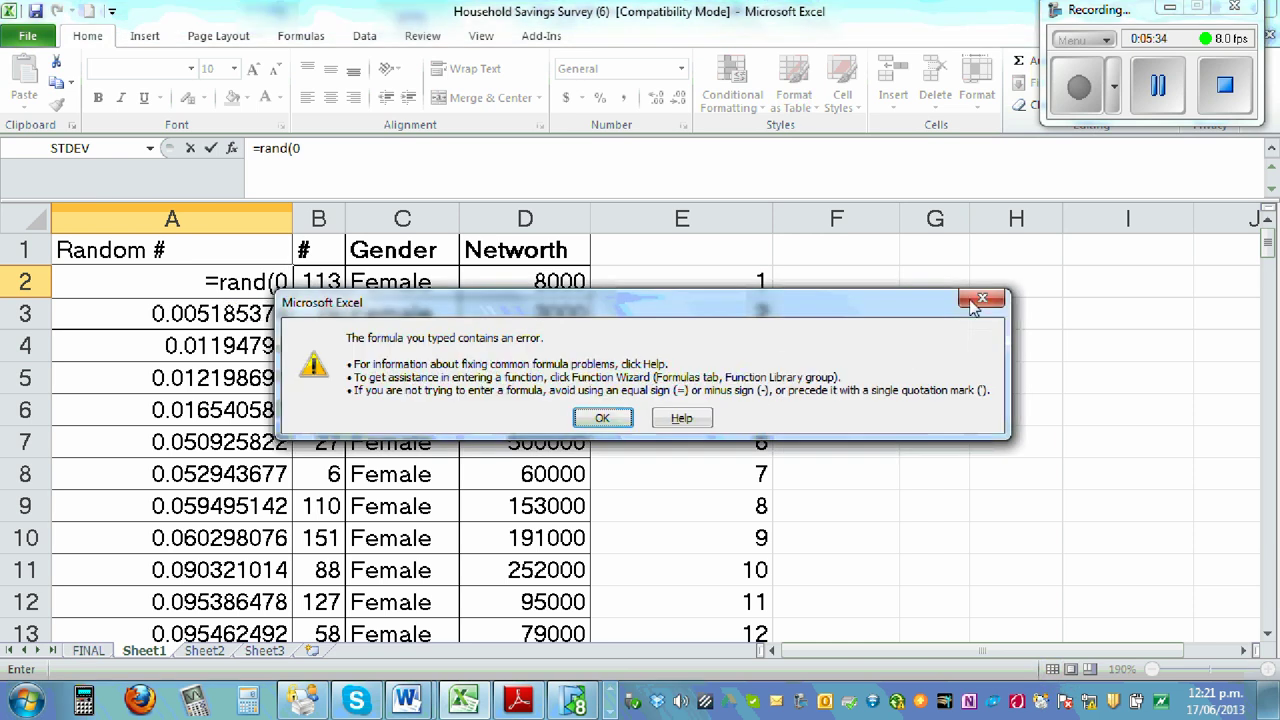
{"action": "left_click", "coordinate": [970, 301]}
{"action": "left_click", "coordinate": [291, 283]}
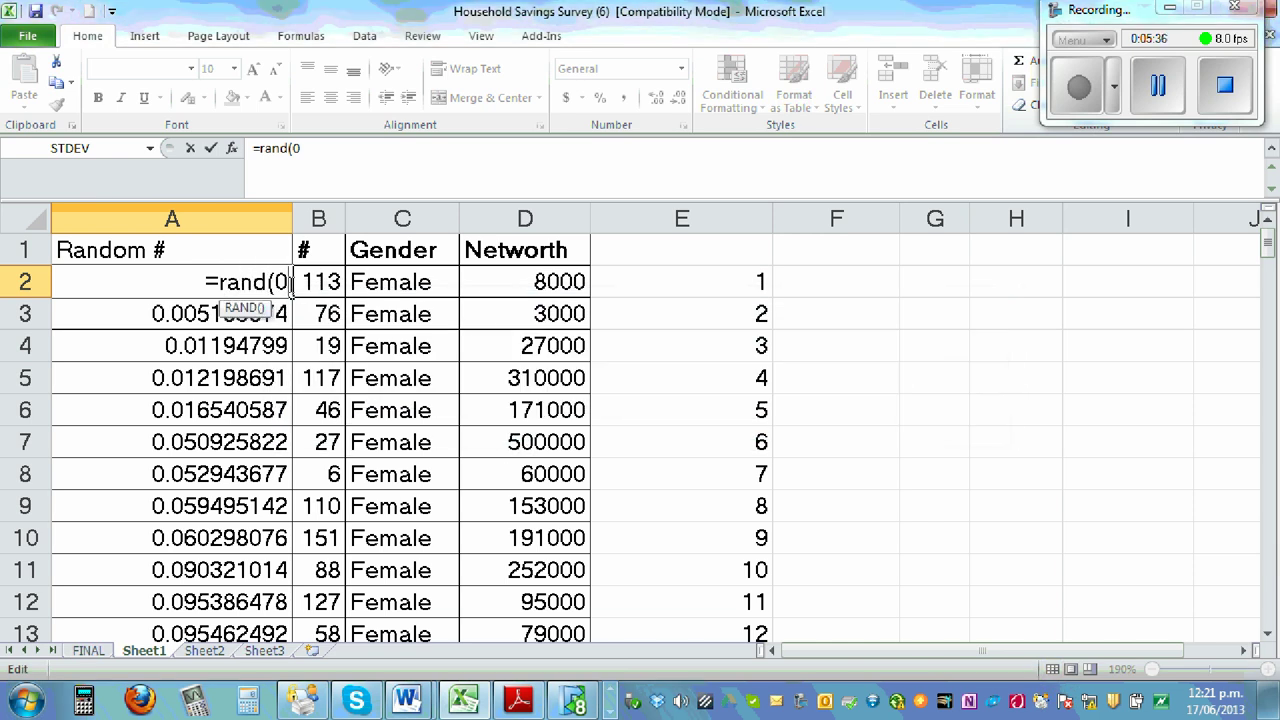
{"action": "key", "text": "BackSpace"}
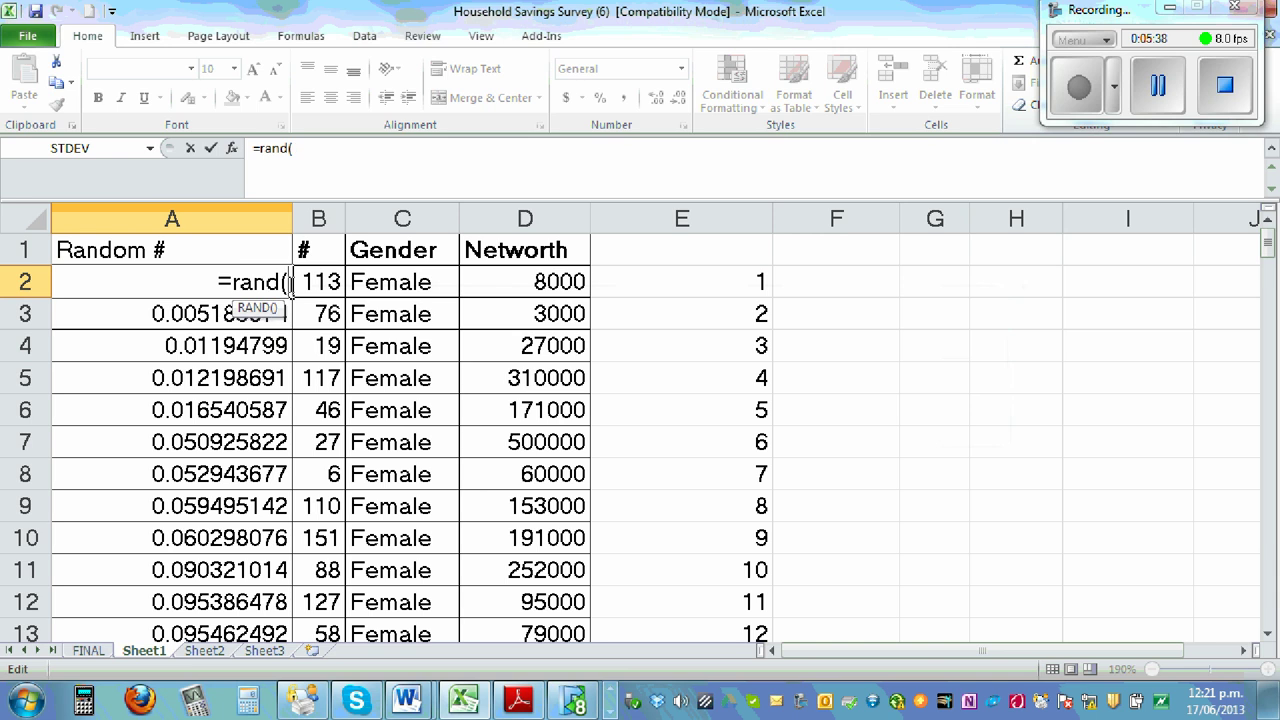
{"action": "type", "text": ")"}
{"action": "key", "text": "Return"}
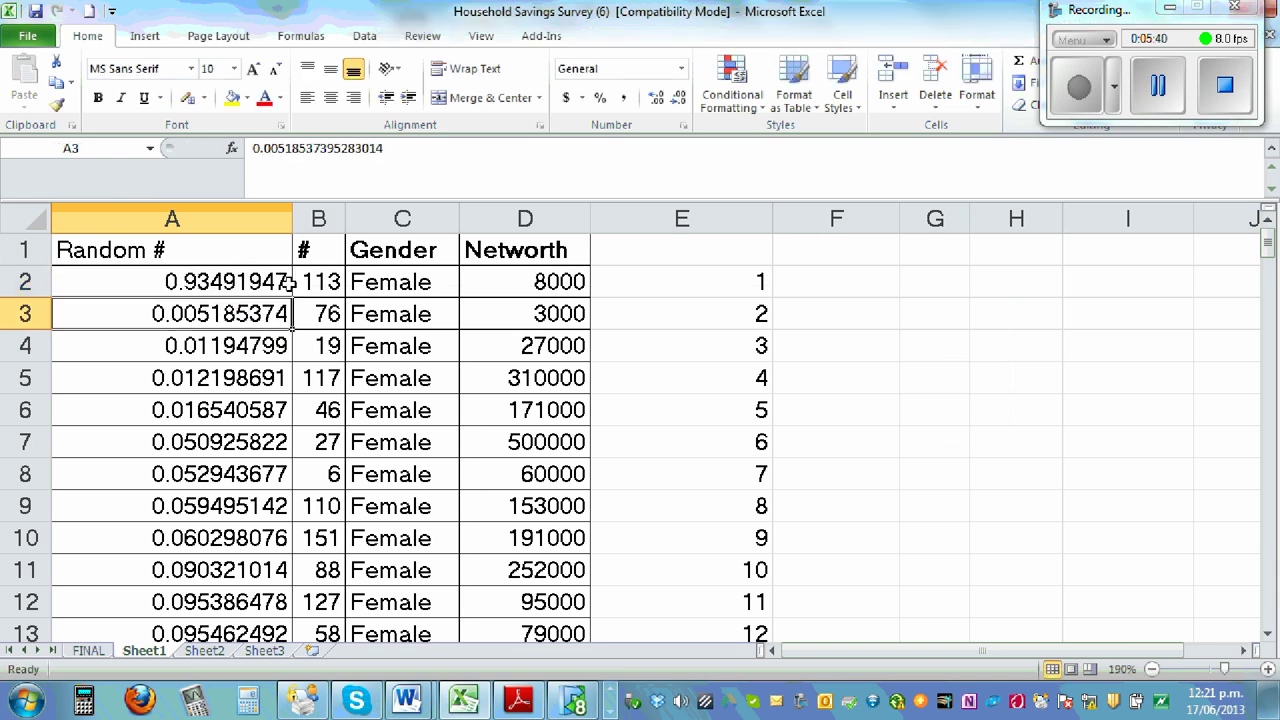
{"action": "left_click", "coordinate": [213, 282]}
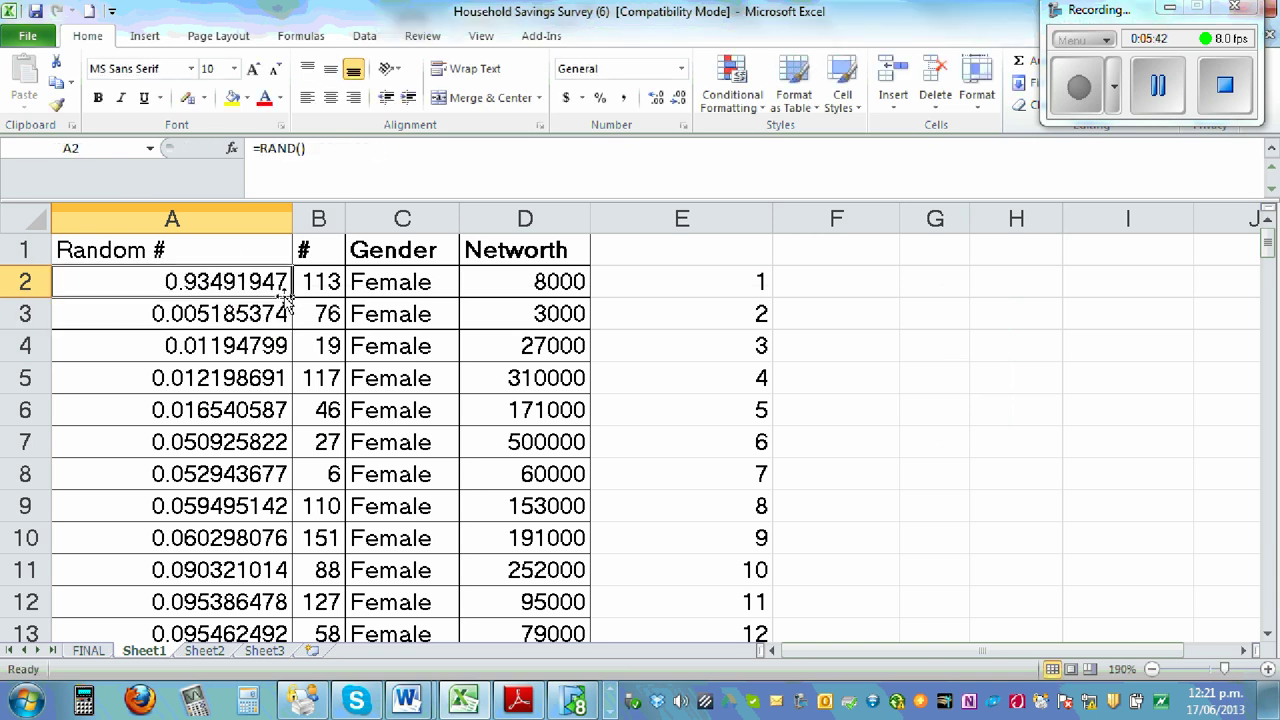
{"action": "double_click", "coordinate": [291, 297]}
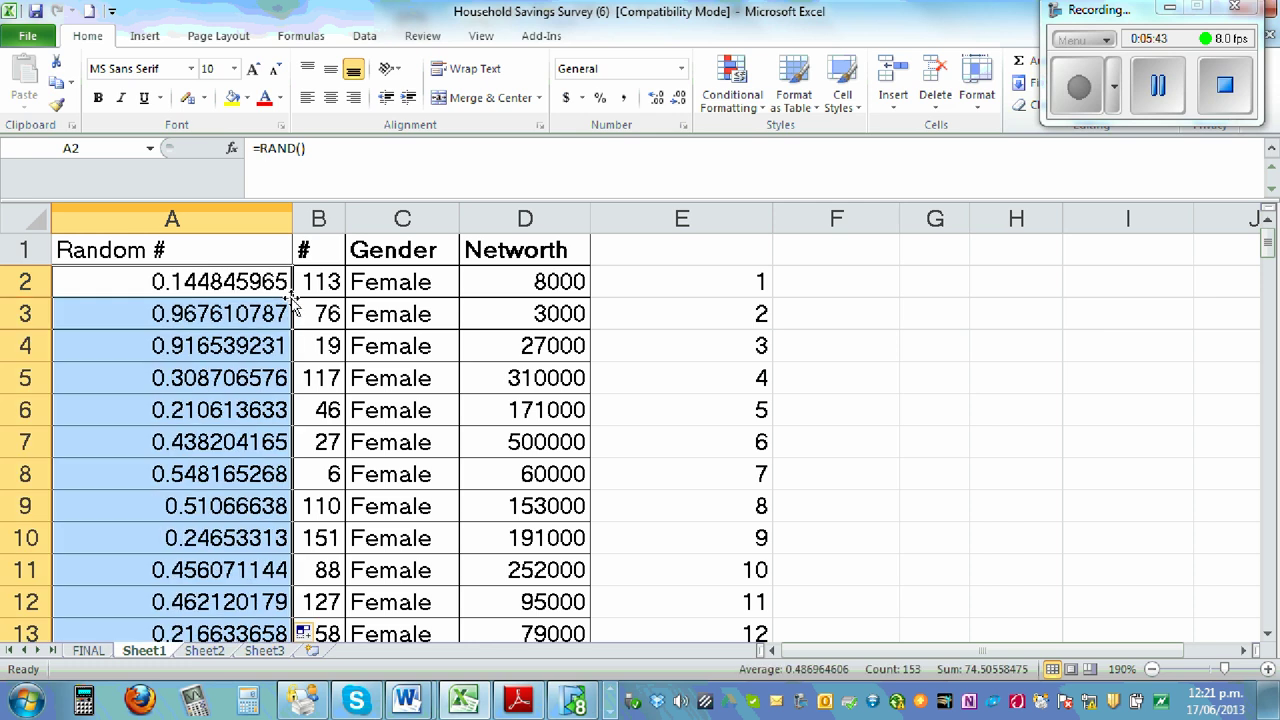
Replace the new RAND formulas in column A with their fixed values and check the content of A2.
{"action": "right_click", "coordinate": [184, 437]}
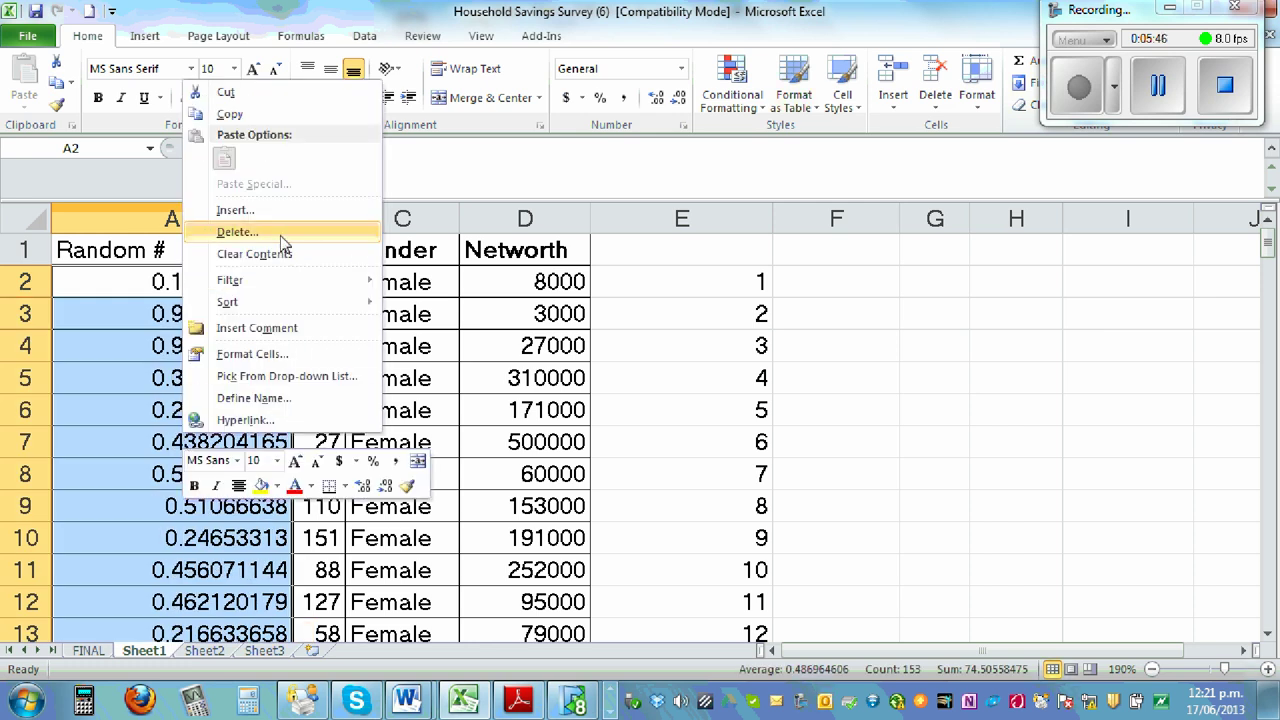
{"action": "left_click", "coordinate": [274, 116]}
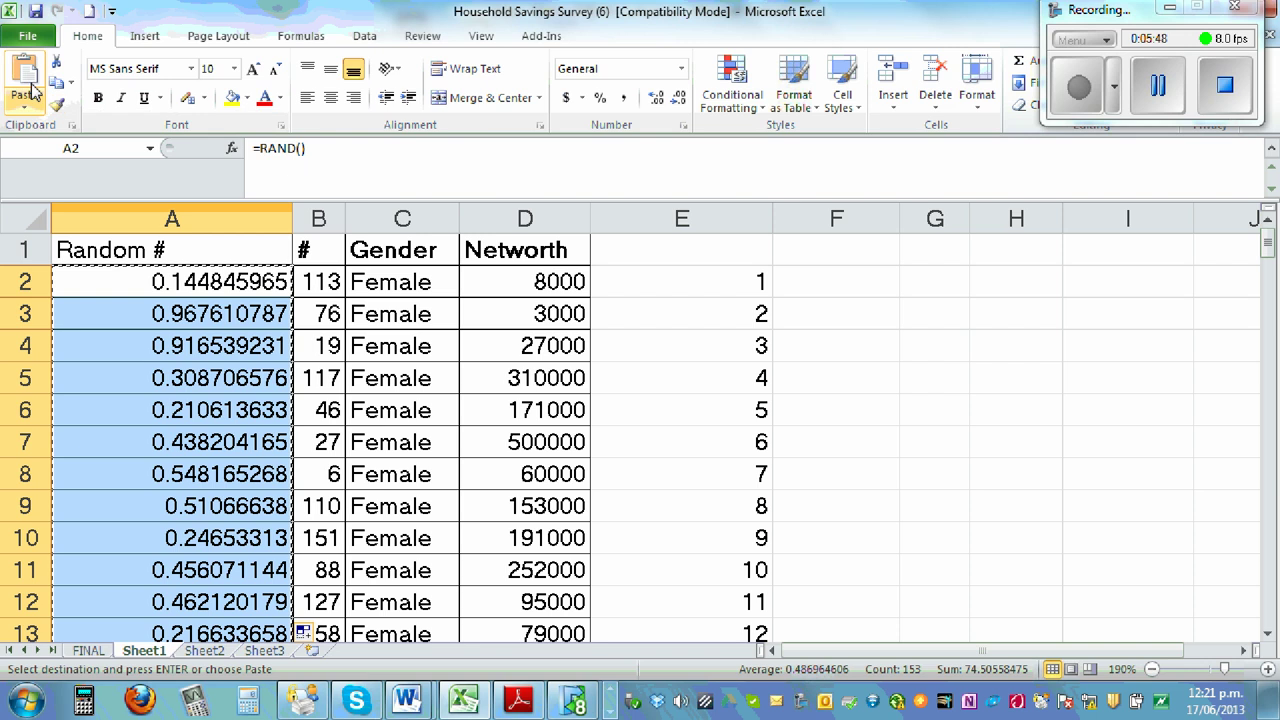
{"action": "left_click", "coordinate": [25, 100]}
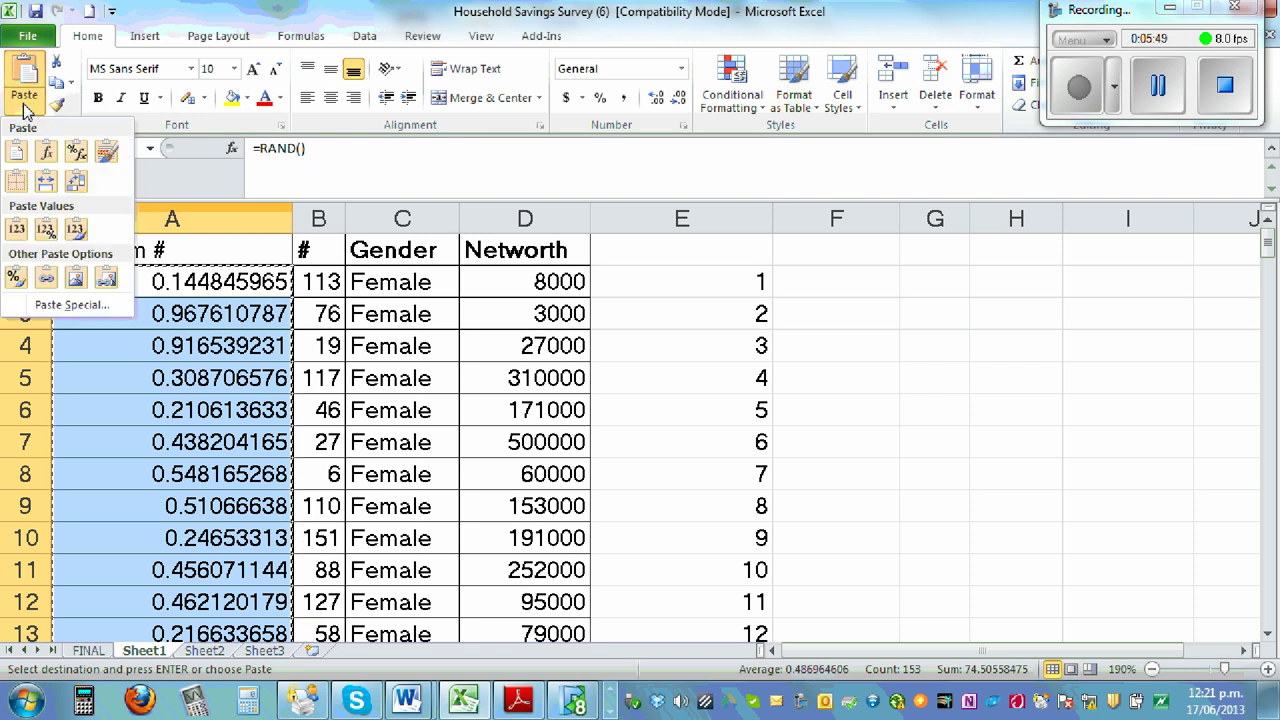
{"action": "left_click", "coordinate": [16, 229]}
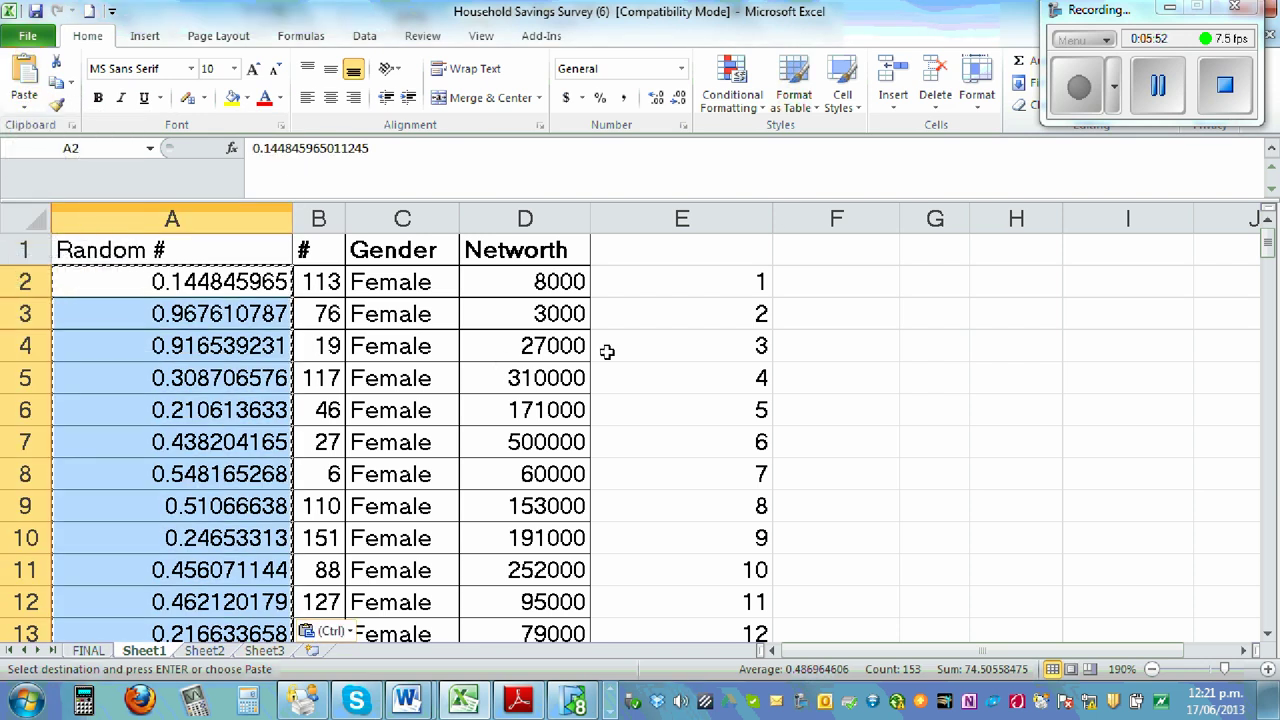
{"action": "left_click", "coordinate": [535, 170]}
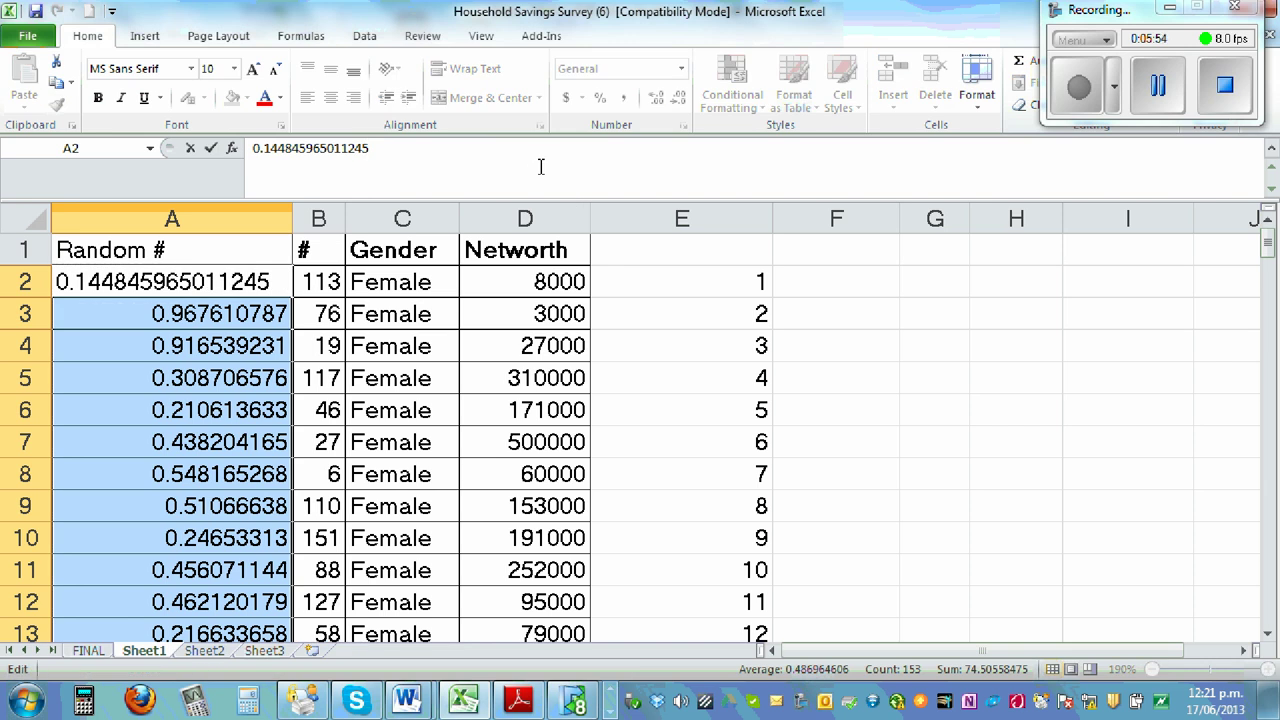
{"action": "left_click", "coordinate": [938, 316]}
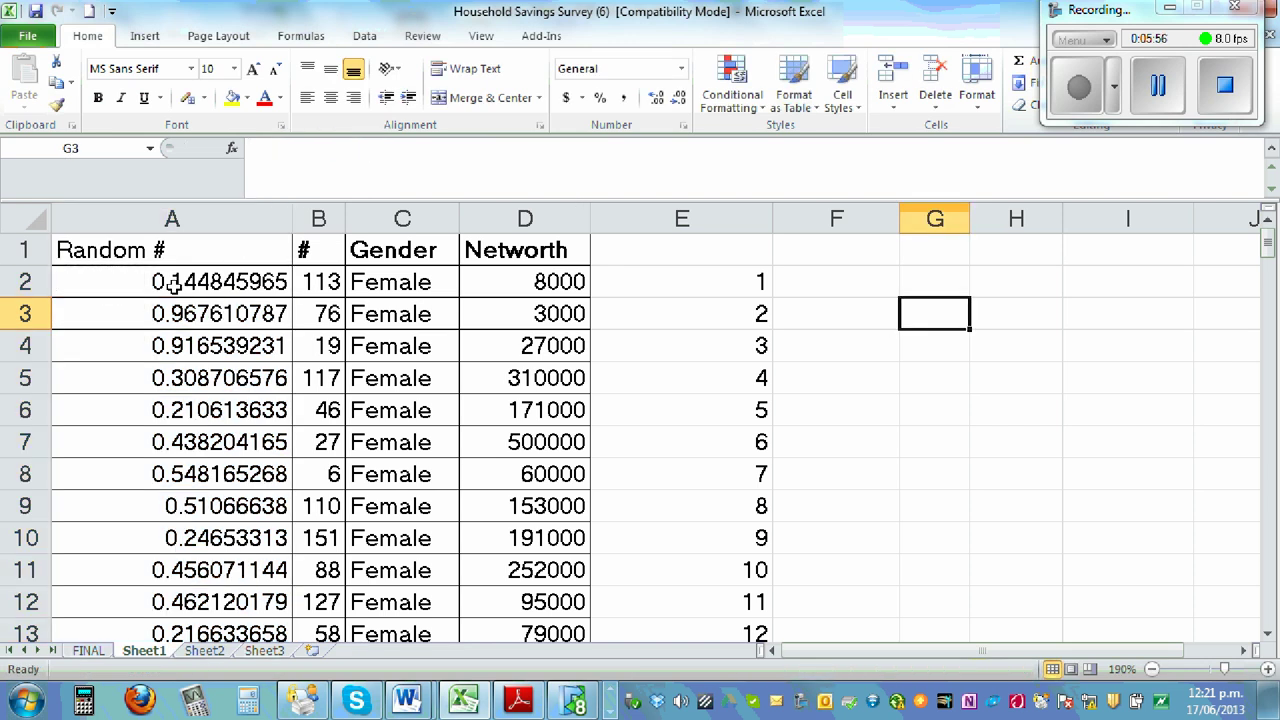
Sort all records in columns A to D, from row 2 to 154, by Random # from largest to smallest.
{"action": "left_click_drag", "start_coordinate": [172, 284], "coordinate": [475, 290]}
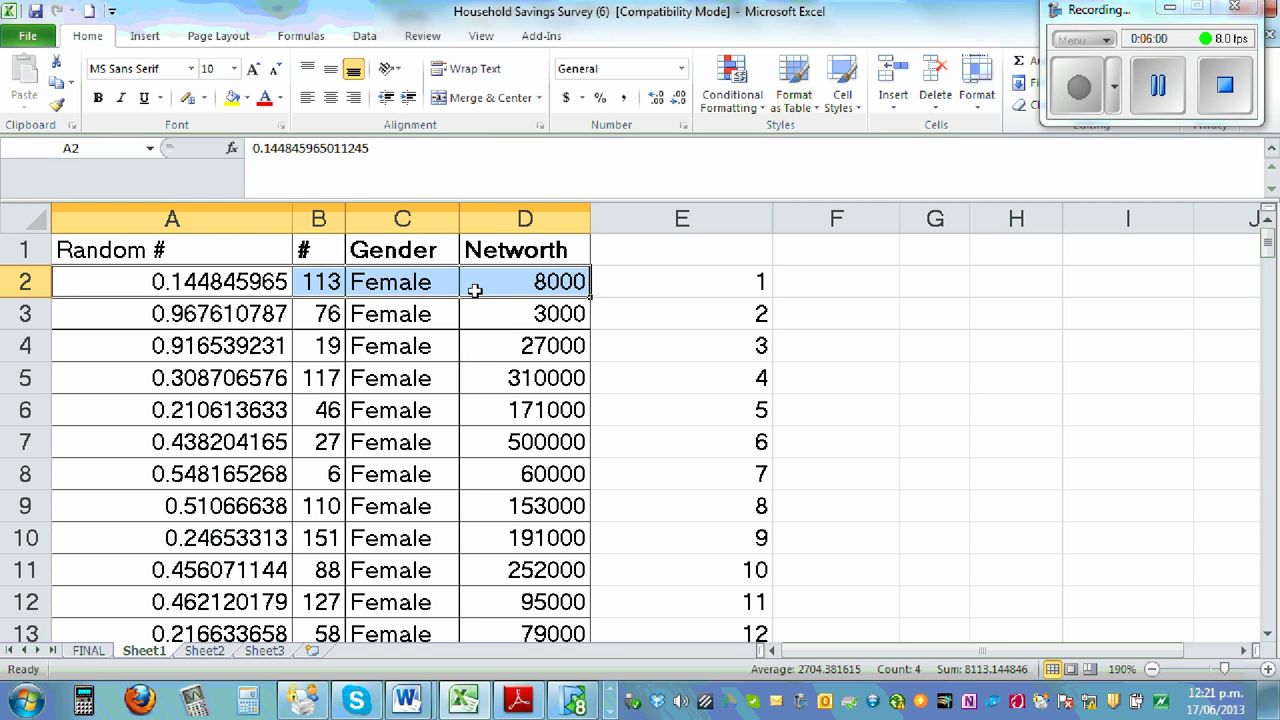
{"action": "key", "text": "ctrl+shift+Down"}
{"action": "right_click", "coordinate": [378, 360]}
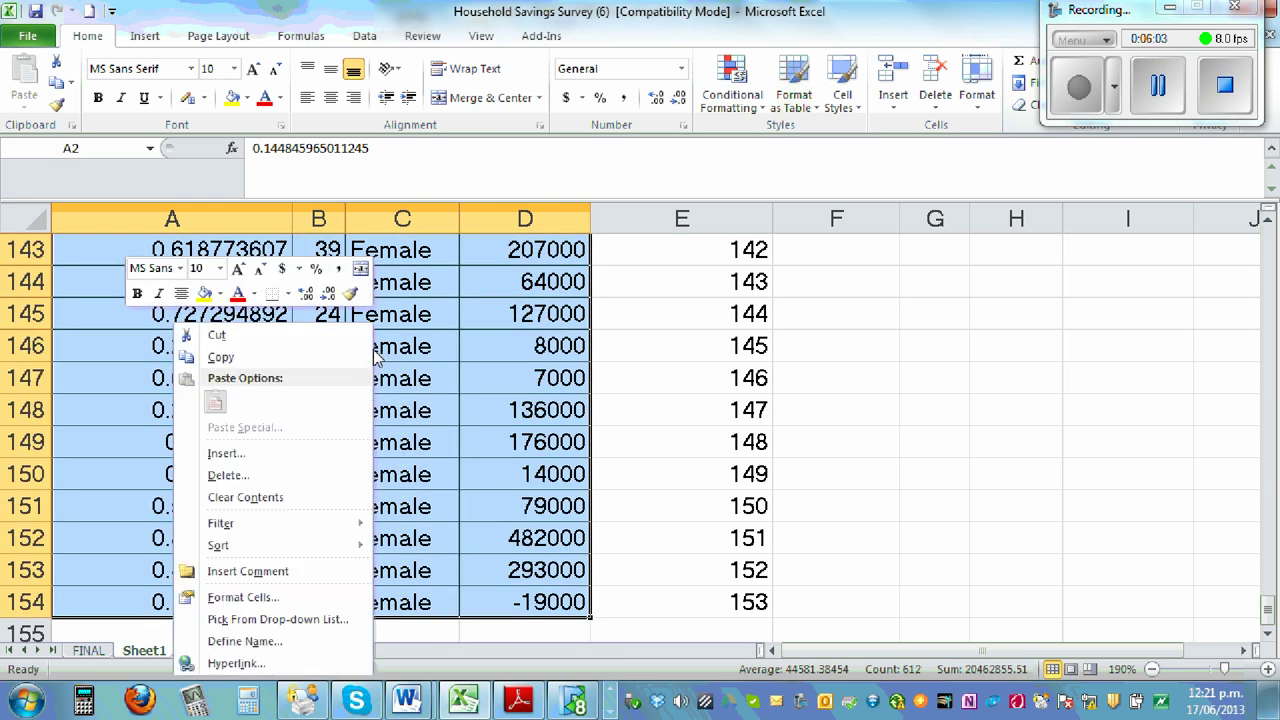
{"action": "mouse_move", "coordinate": [355, 545]}
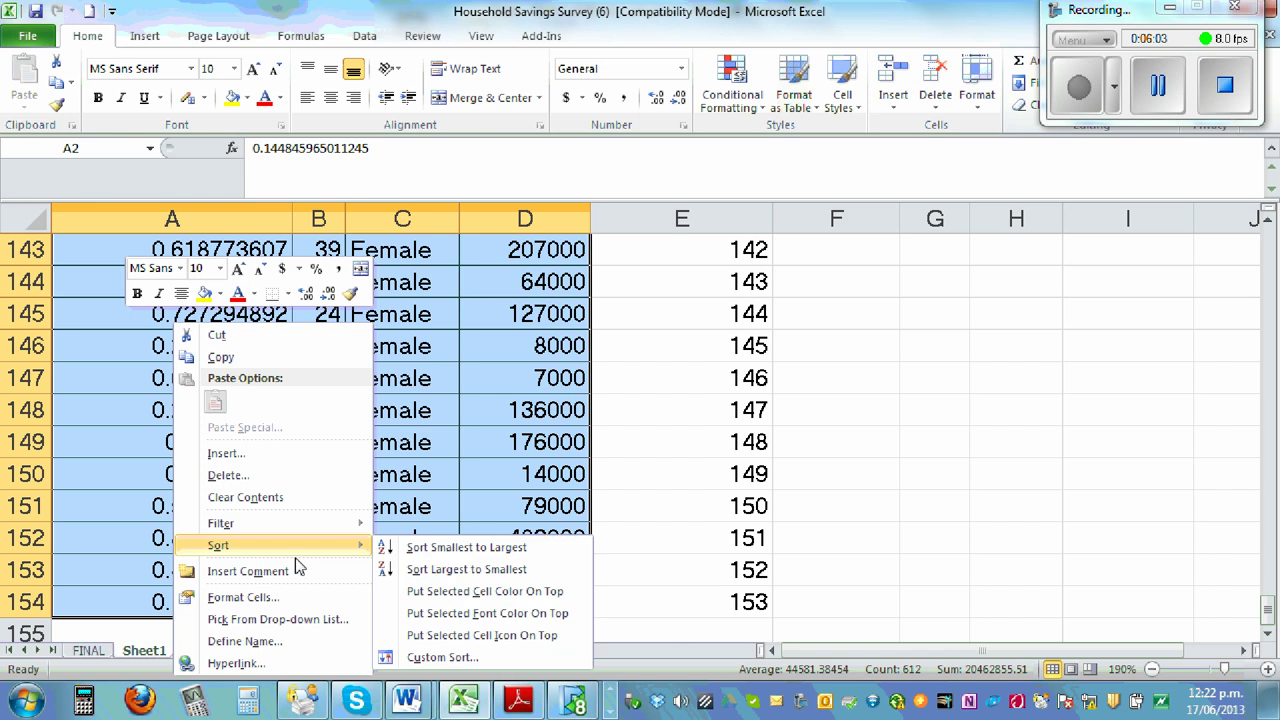
{"action": "left_click", "coordinate": [513, 570]}
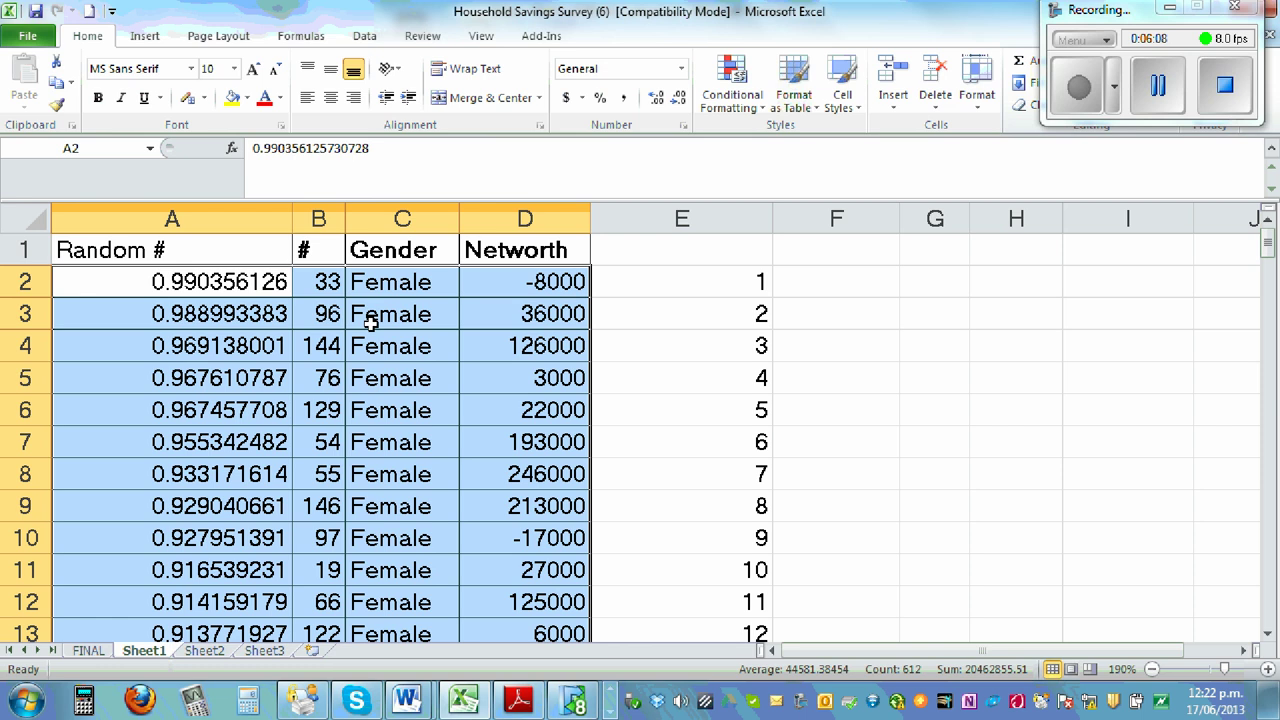
{"action": "left_click", "coordinate": [670, 316]}
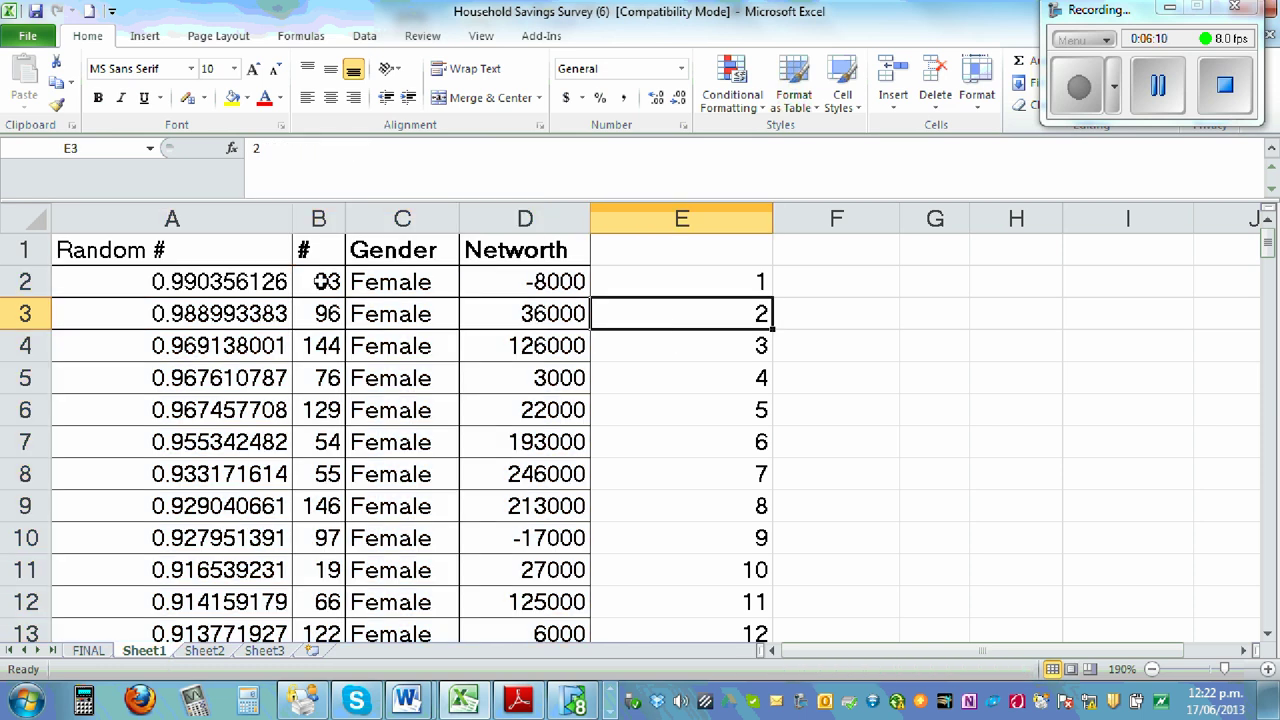
Copy the headers and first 30 records with their numbers (B1:E31) to cell A1 of another new worksheet.
{"action": "left_click_drag", "start_coordinate": [313, 253], "coordinate": [497, 255]}
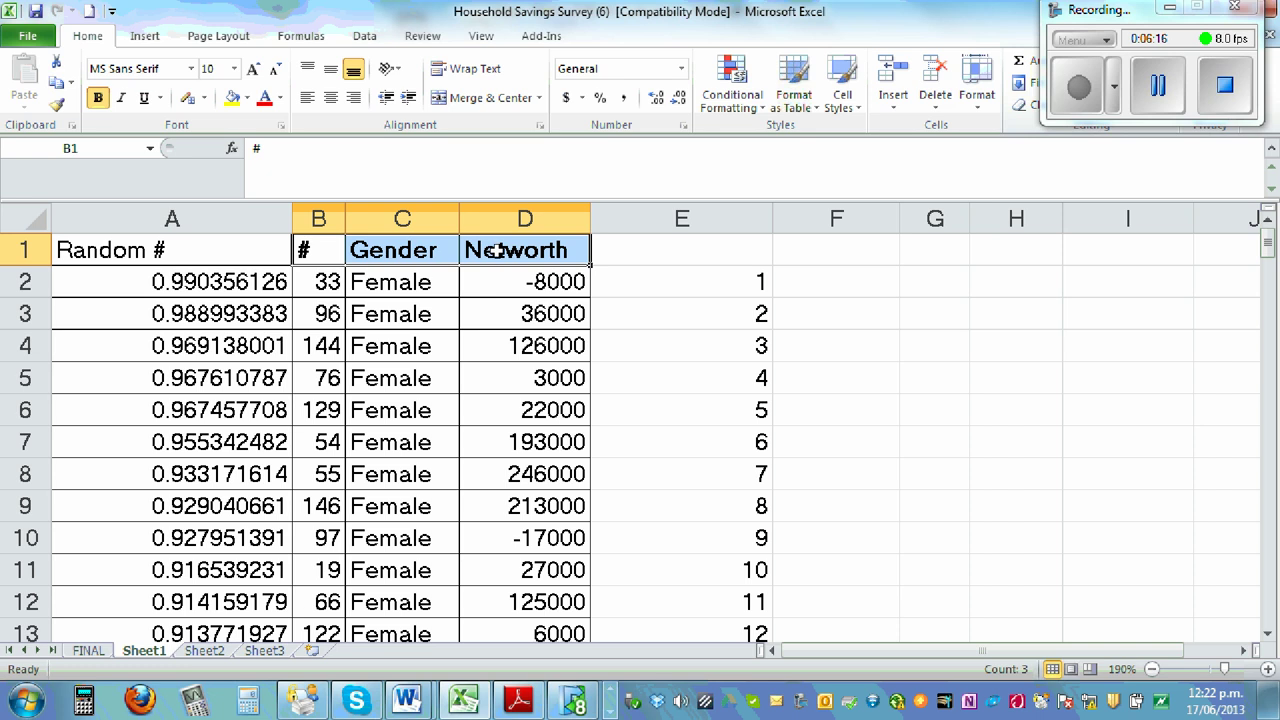
{"action": "left_click", "coordinate": [920, 281]}
{"action": "left_click_drag", "start_coordinate": [318, 252], "coordinate": [723, 279]}
{"action": "right_click", "coordinate": [380, 272]}
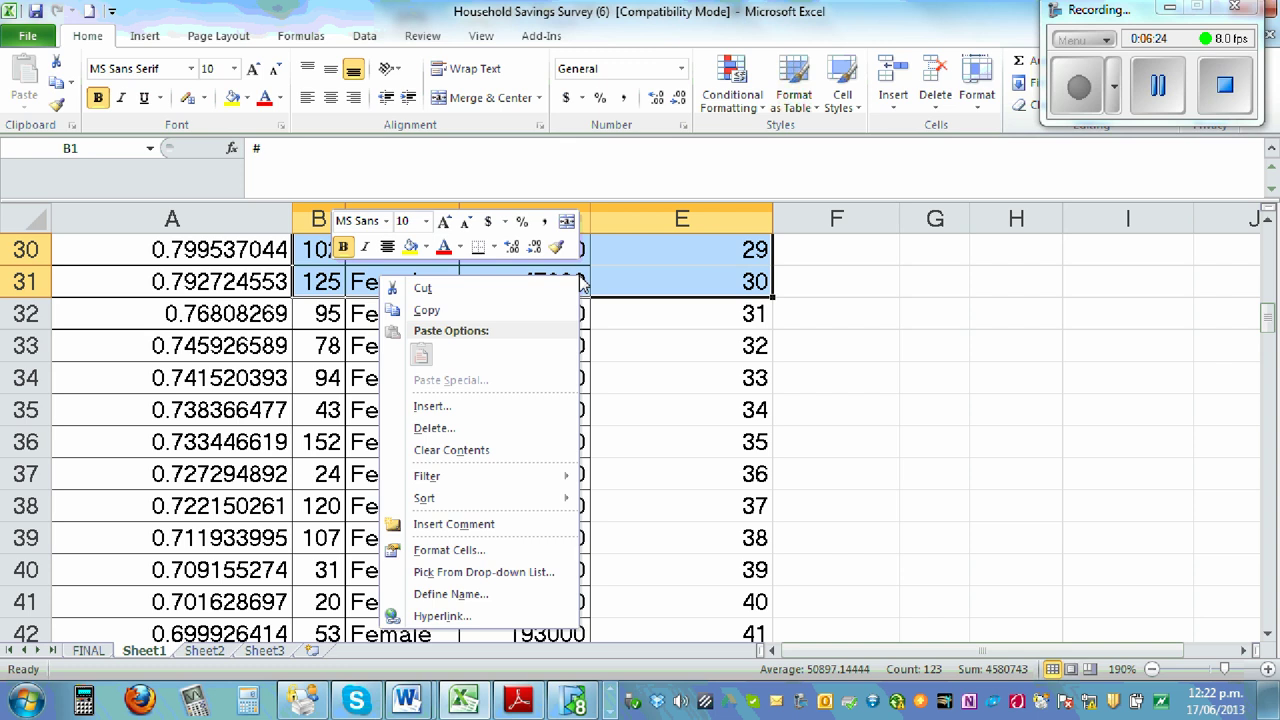
{"action": "left_click", "coordinate": [494, 310]}
{"action": "scroll", "coordinate": [470, 346], "scroll_direction": "up", "scroll_amount": 10}
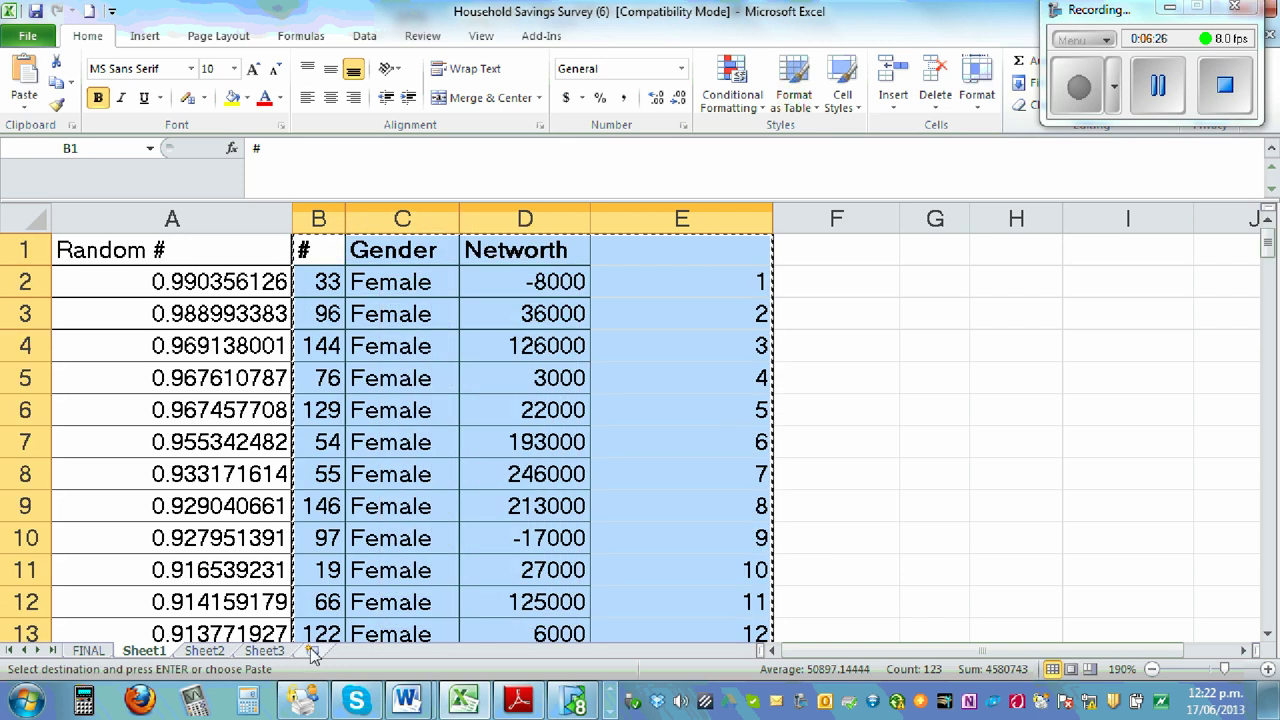
{"action": "left_click", "coordinate": [312, 650]}
{"action": "key", "text": "ctrl+v"}
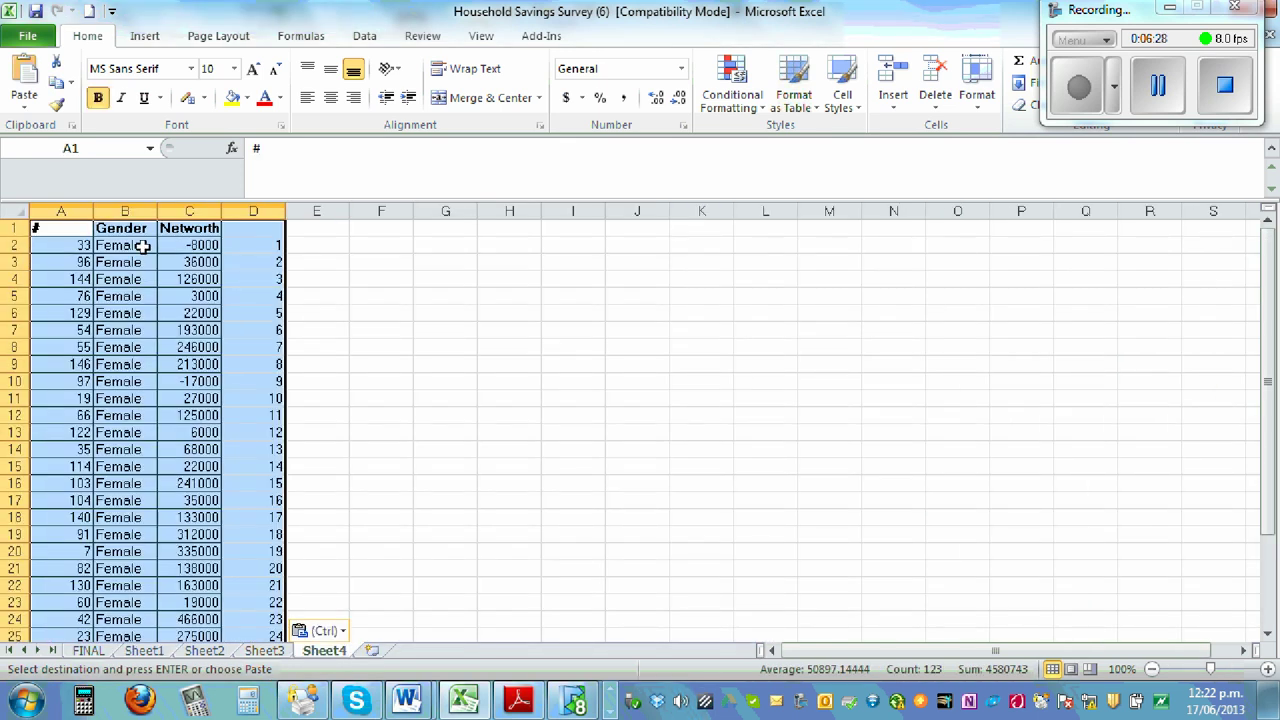
Fit columns A to D of the new sheet to their contents and review the copied sample down to row 31.
{"action": "double_click", "coordinate": [92, 206]}
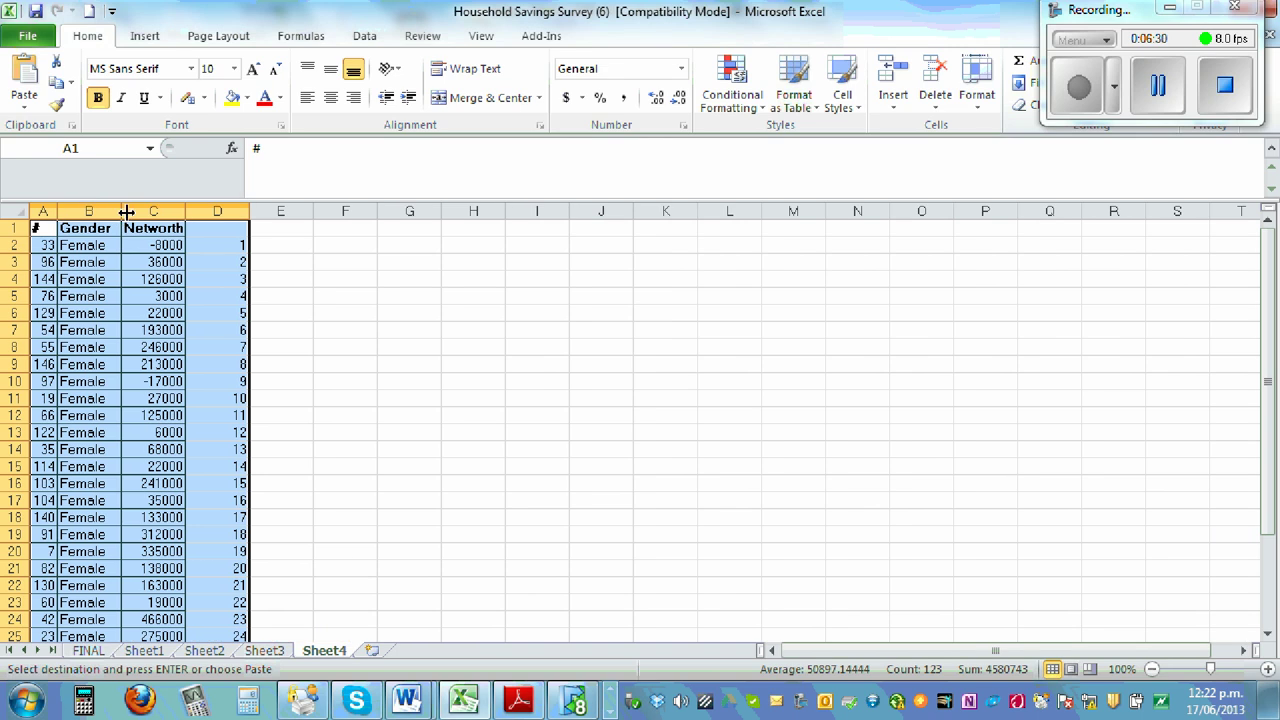
{"action": "double_click", "coordinate": [123, 209]}
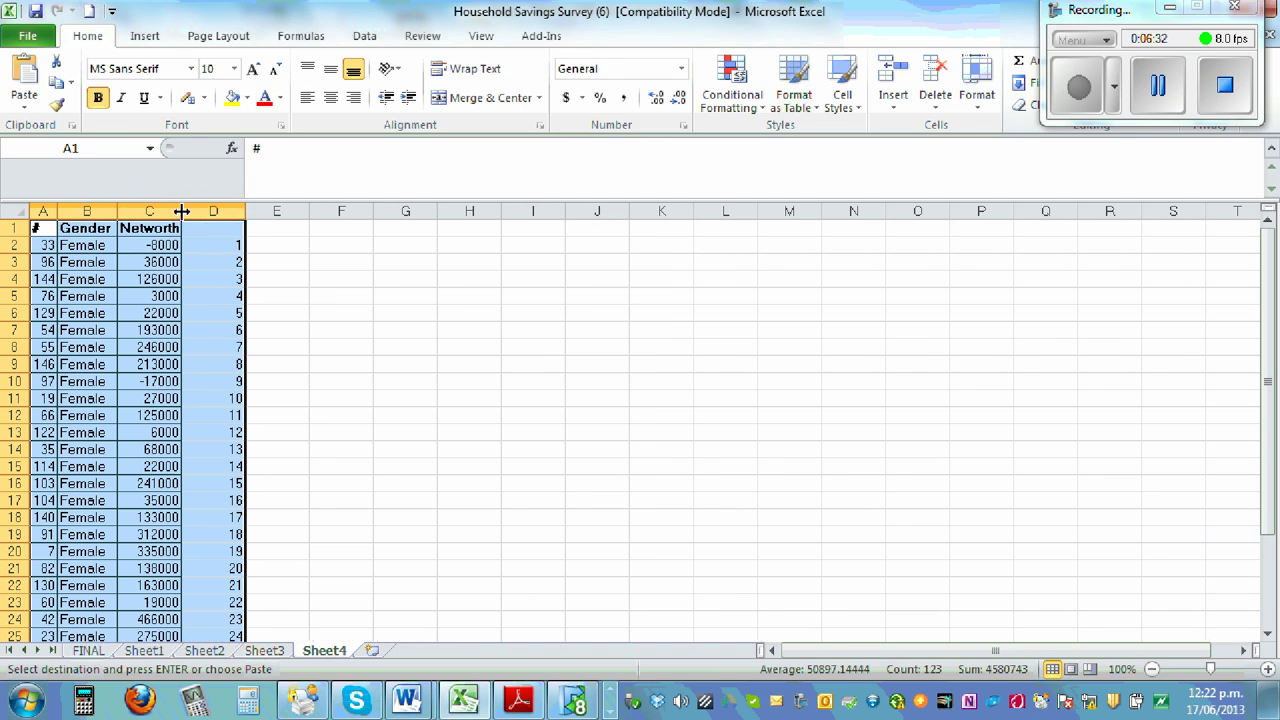
{"action": "double_click", "coordinate": [181, 211]}
{"action": "double_click", "coordinate": [252, 212]}
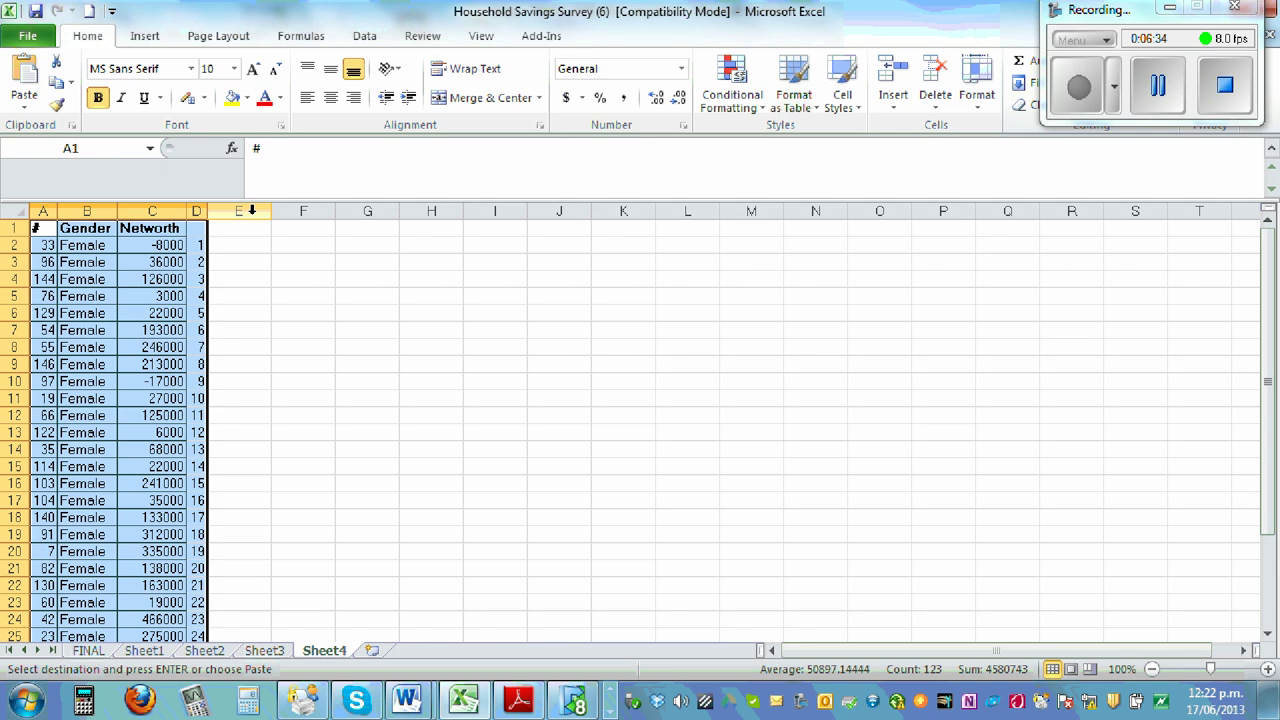
{"action": "scroll", "coordinate": [372, 387], "scroll_direction": "down", "scroll_amount": 2}
{"action": "scroll", "coordinate": [372, 387], "scroll_direction": "up", "scroll_amount": 2}
{"action": "scroll", "coordinate": [372, 387], "scroll_direction": "down", "scroll_amount": 5}
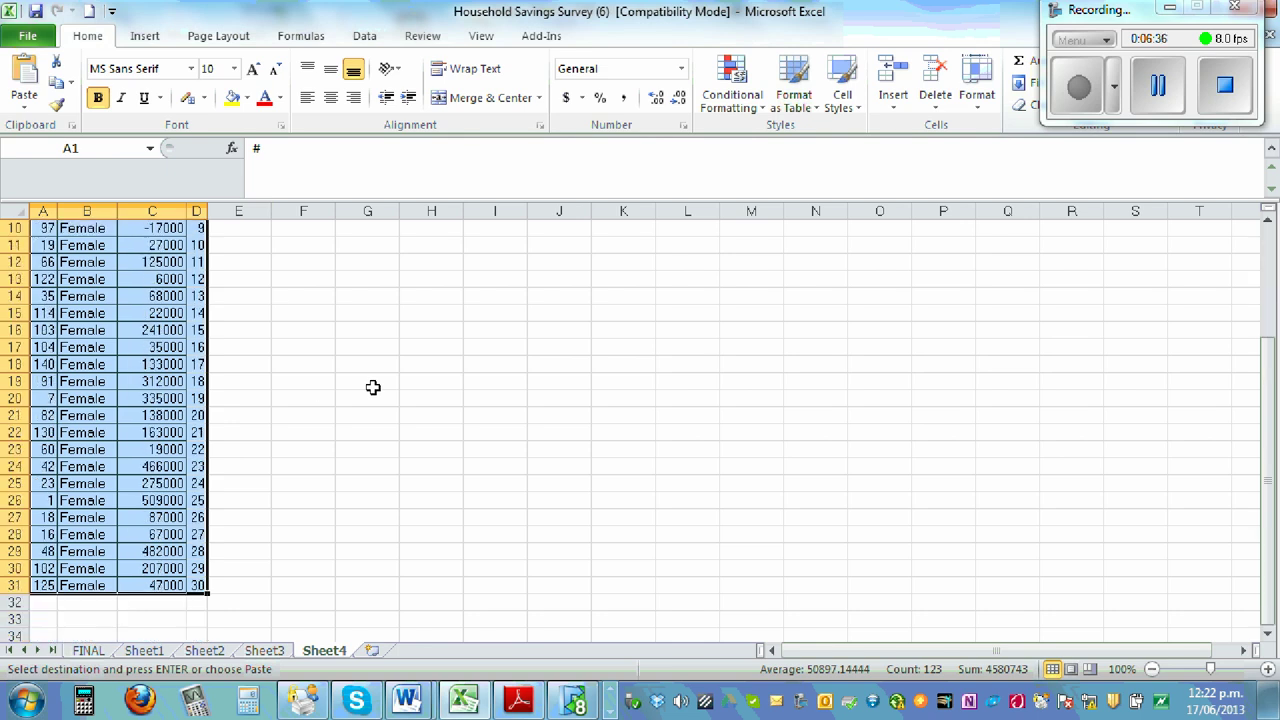